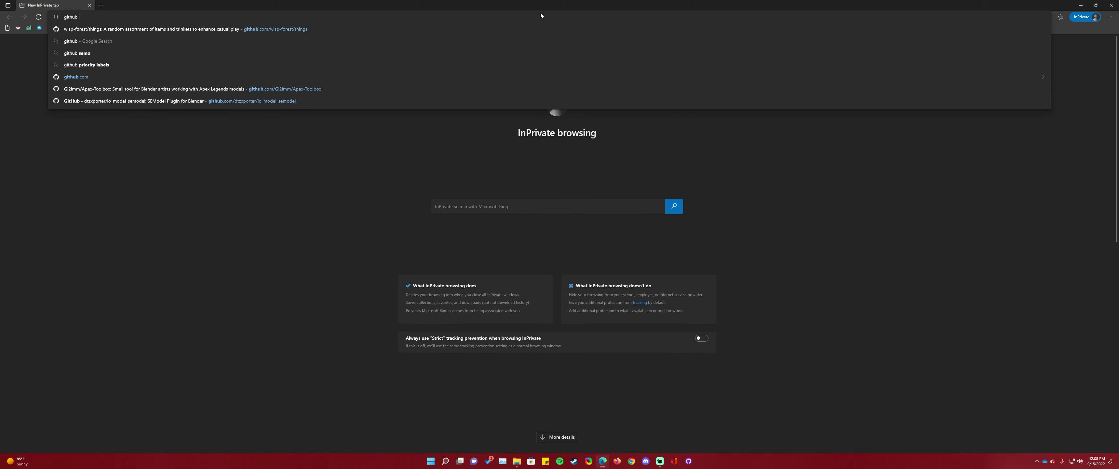
Search the web for "github semodel" and open the dtzxporter/io_model_semodel repository
type("el")
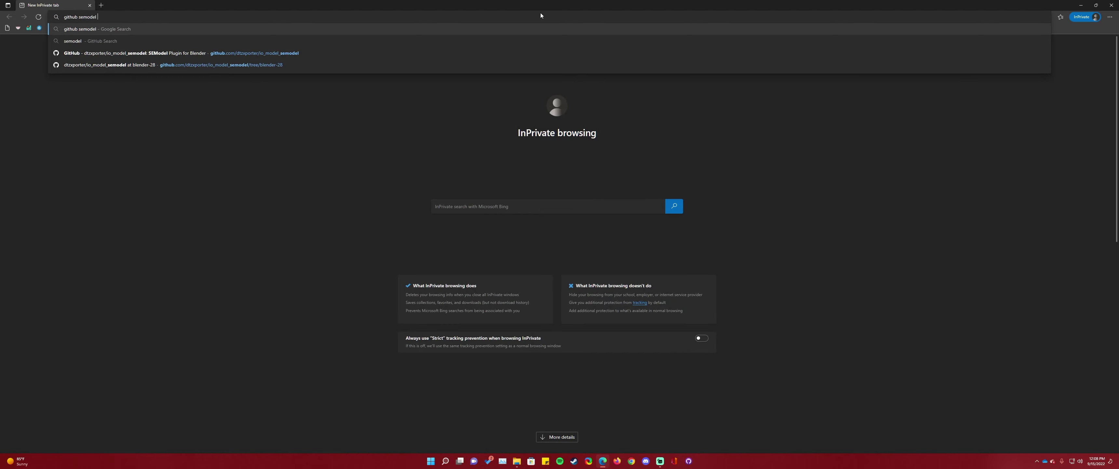
key("Return")
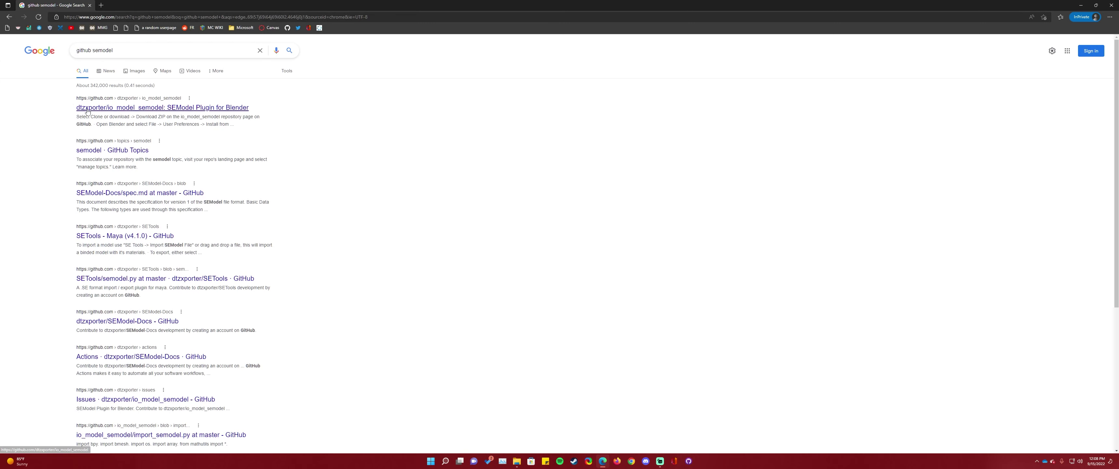
left_click(102, 111)
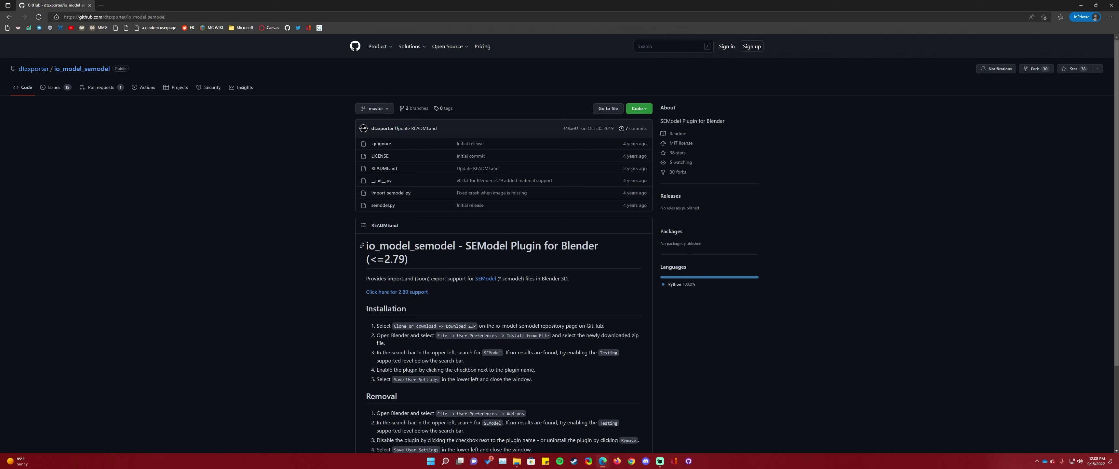
Open the plugin's 2.80 support page and check that the blender-28 branch is selected
left_click_drag(375, 259, 410, 259)
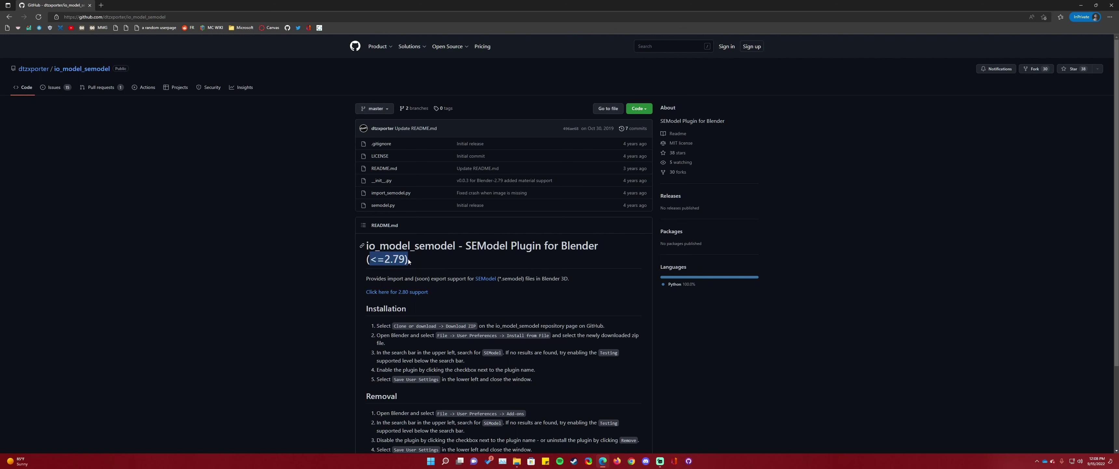
left_click(439, 288)
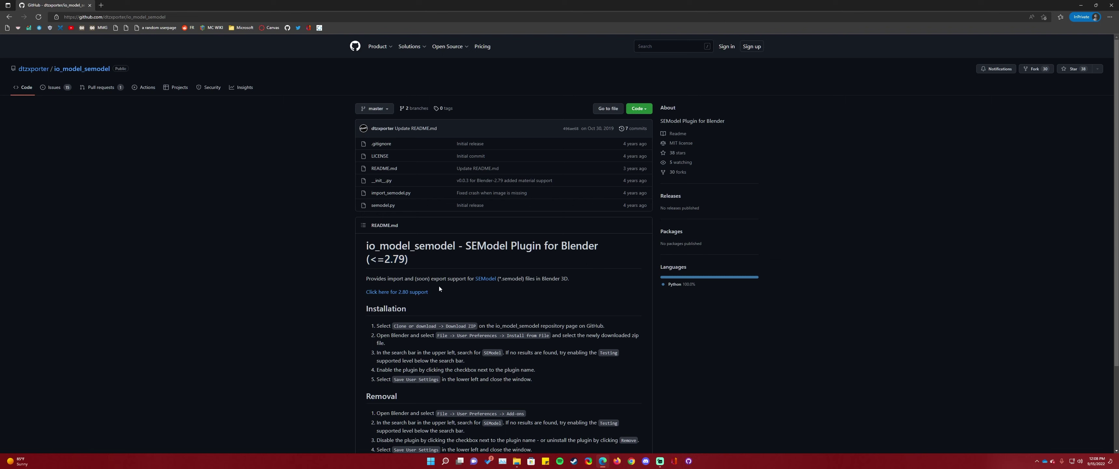
left_click(420, 294)
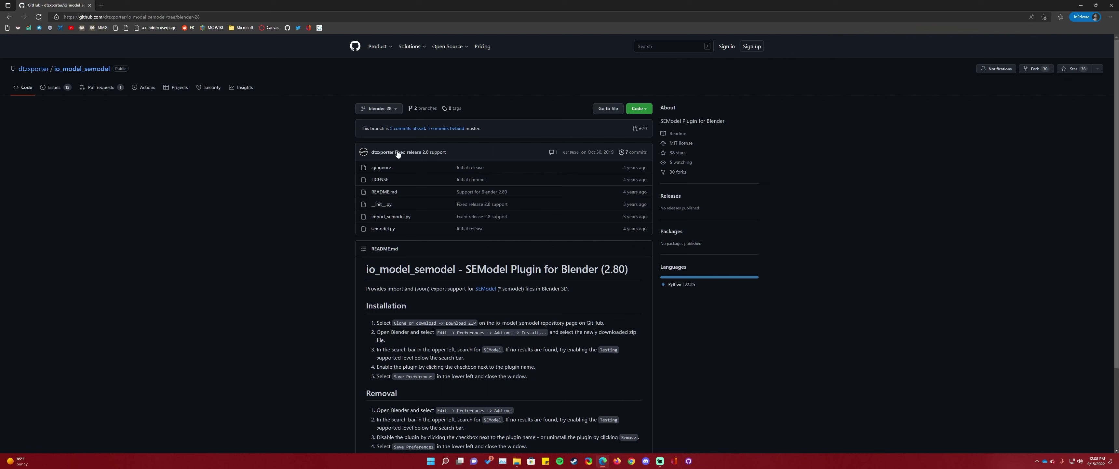
left_click_drag(466, 269, 631, 272)
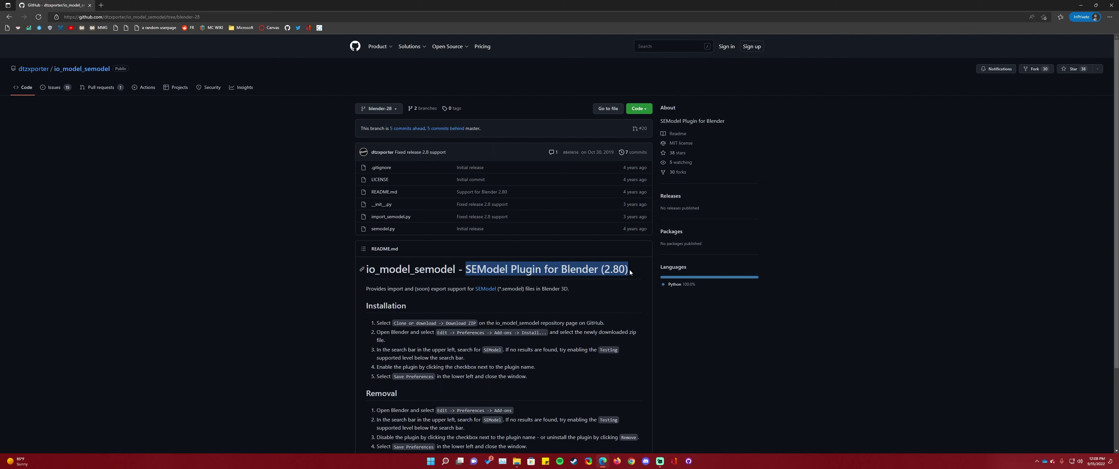
left_click(594, 234)
left_click(386, 111)
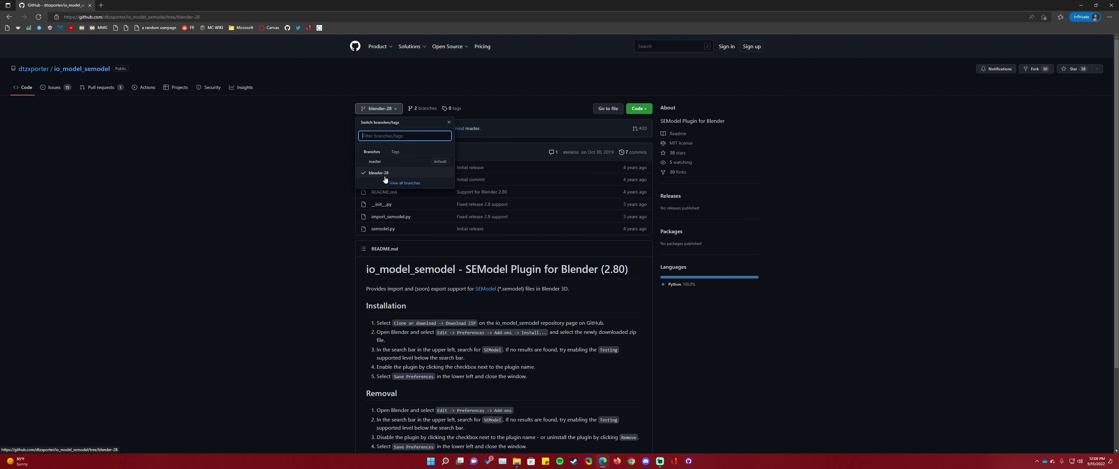
left_click(336, 141)
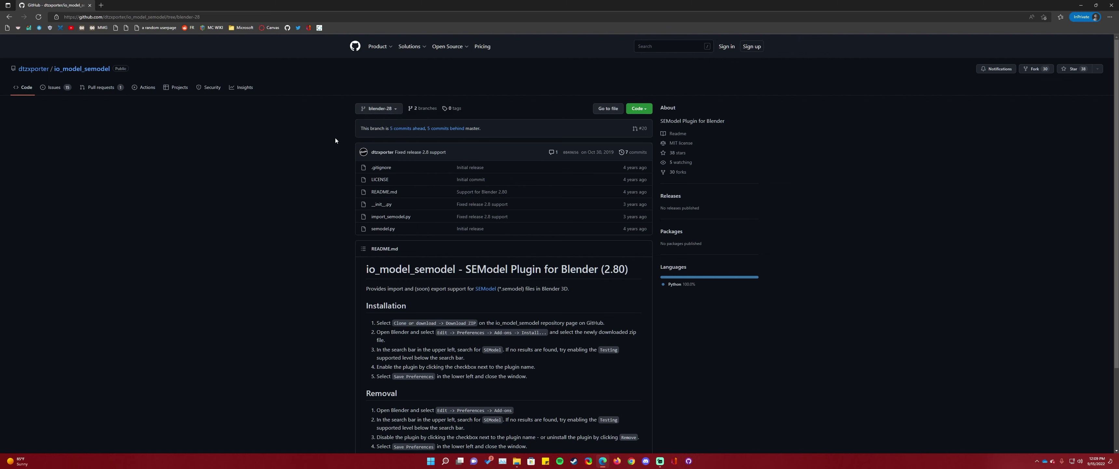
Download the blender-28 branch as a ZIP archive and save it to the Desktop as io_model_semodel-blender-28
left_click(641, 110)
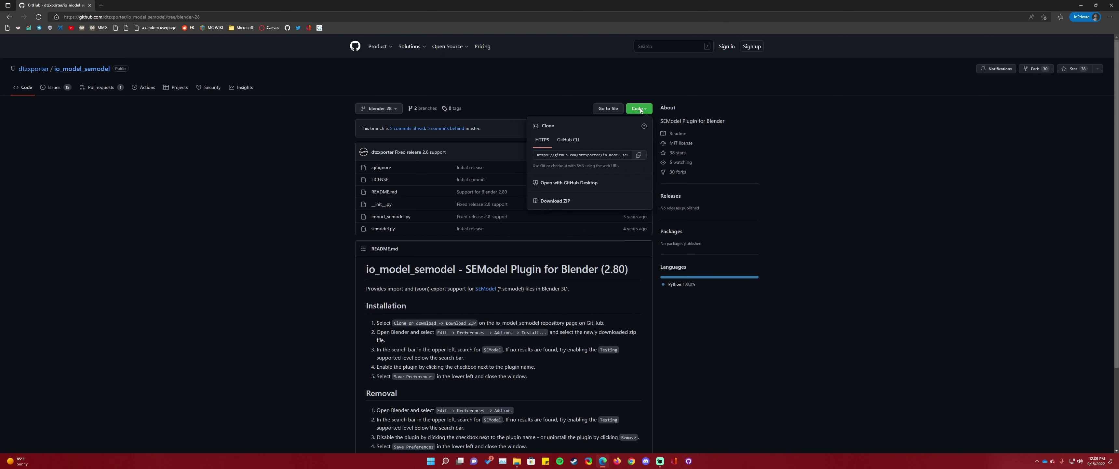
left_click(554, 202)
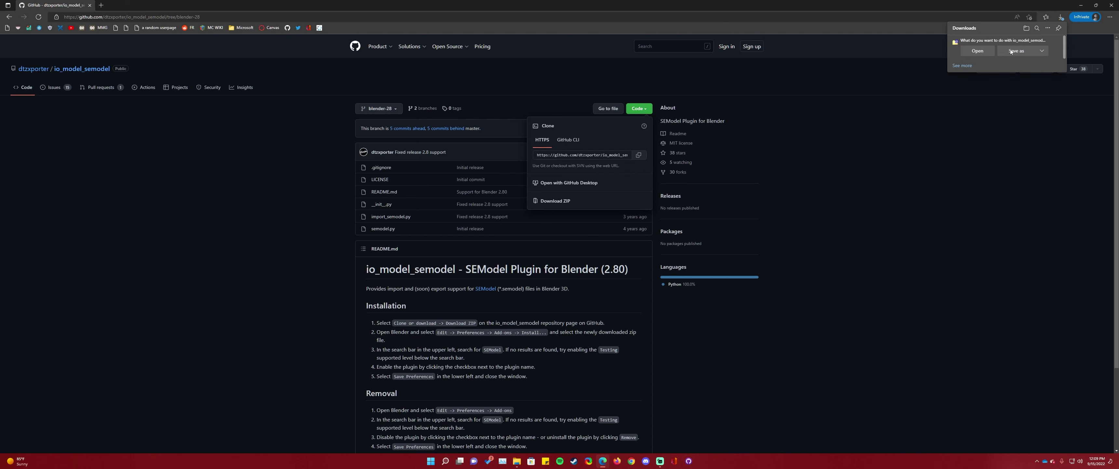
left_click(1011, 51)
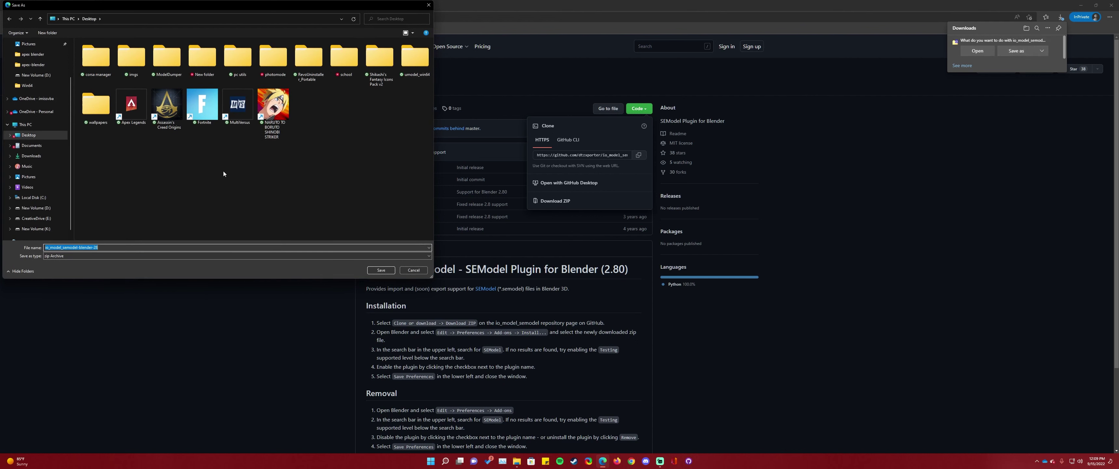
left_click(372, 271)
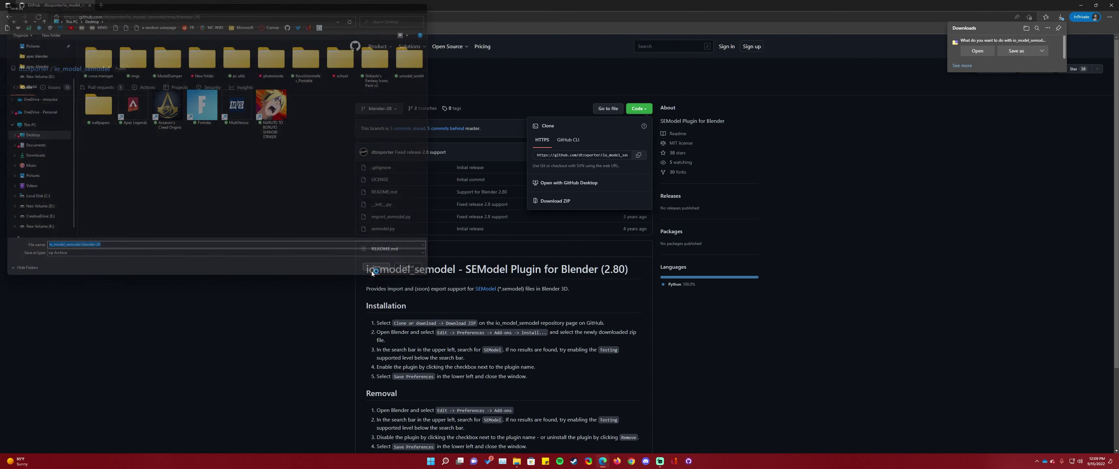
left_click(324, 223)
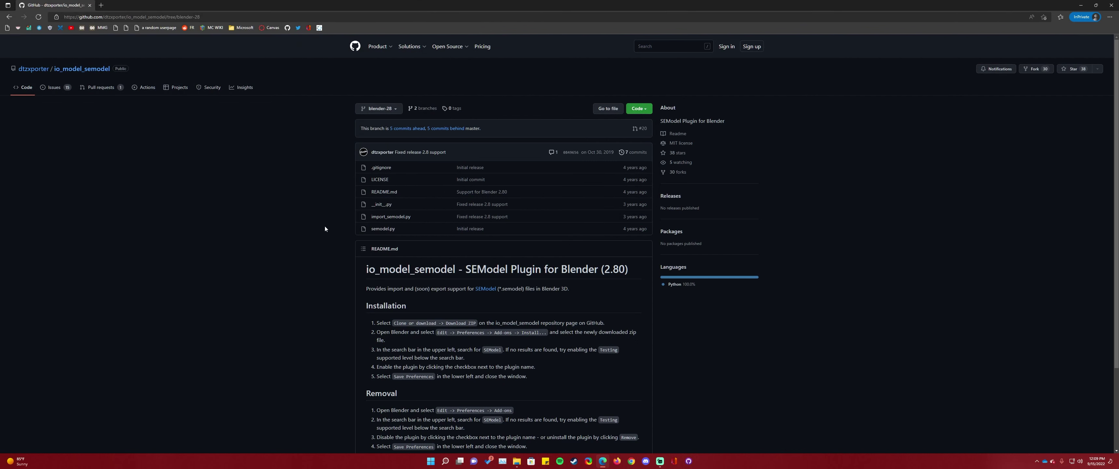
Search for "github seanim" in a new browser tab and open the SE2Dev/io_anim_seanim repository
left_click(100, 5)
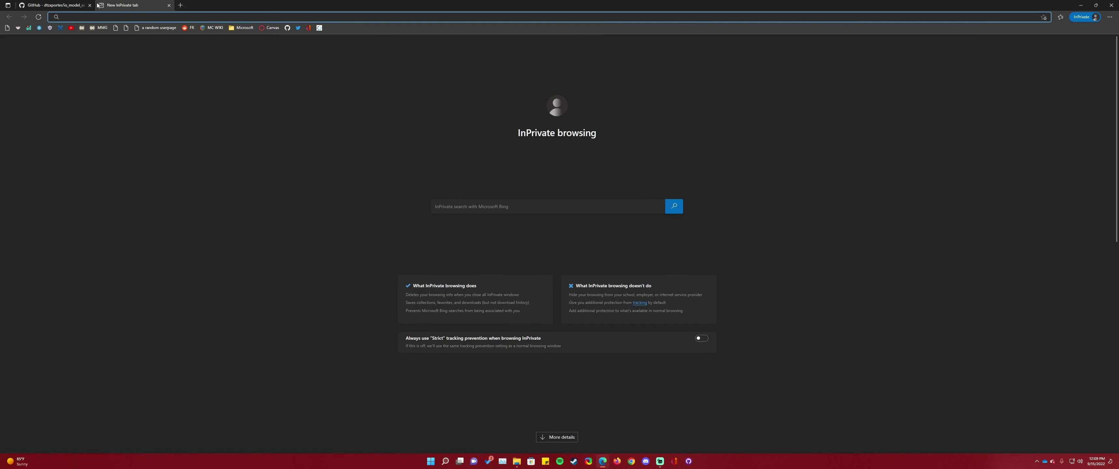
type("github se")
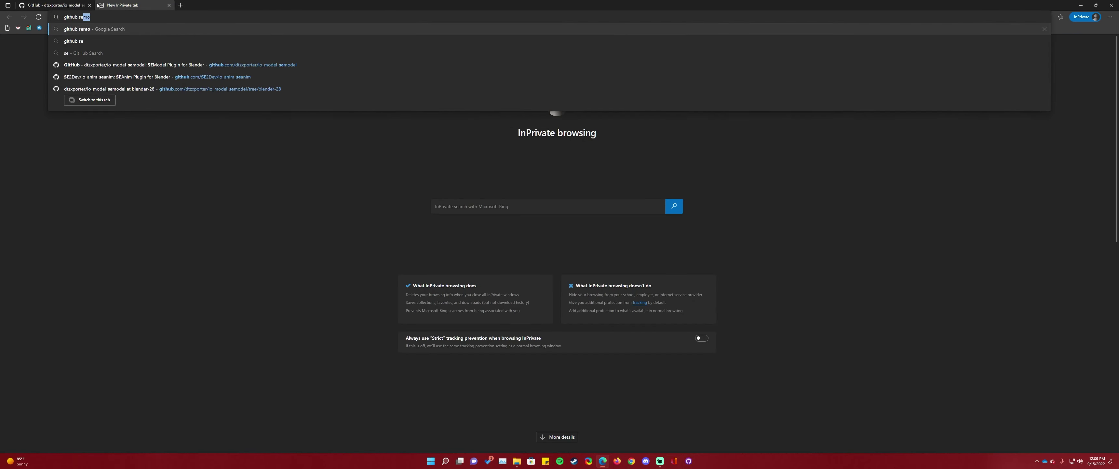
type("anim")
key("Return")
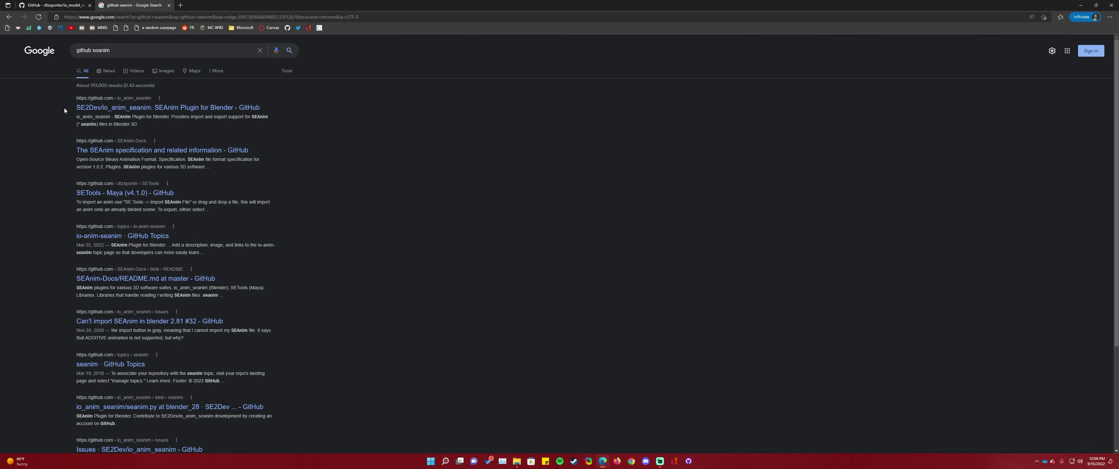
left_click(96, 108)
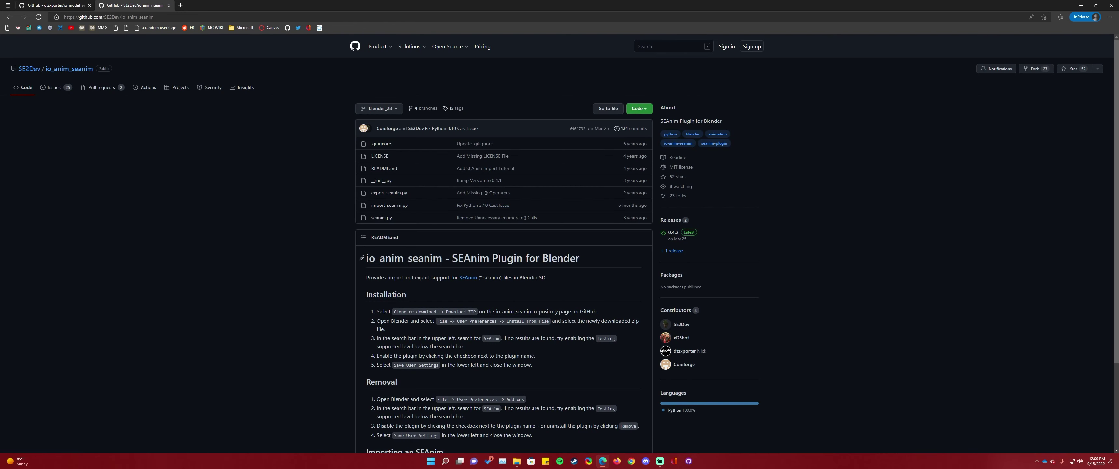
Open the SEAnim plugin's 0.4.2 release and save io_anim_seanim-0.4.2.zip to the Desktop
left_click_drag(451, 258, 588, 259)
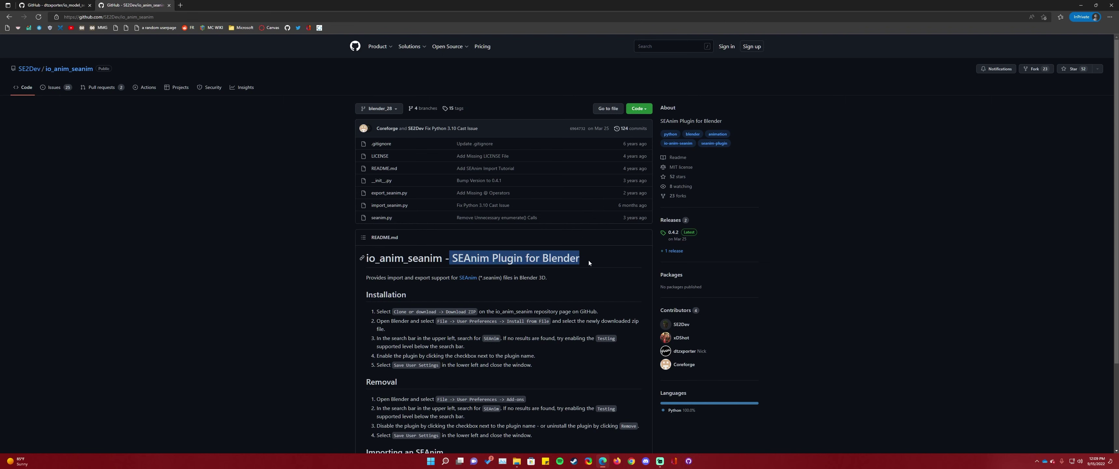
left_click(651, 240)
left_click(674, 233)
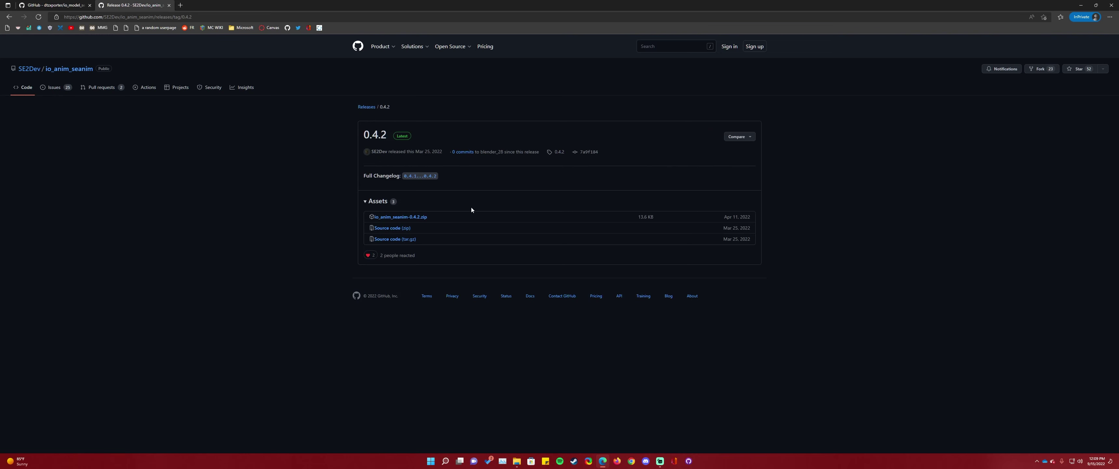
left_click(420, 216)
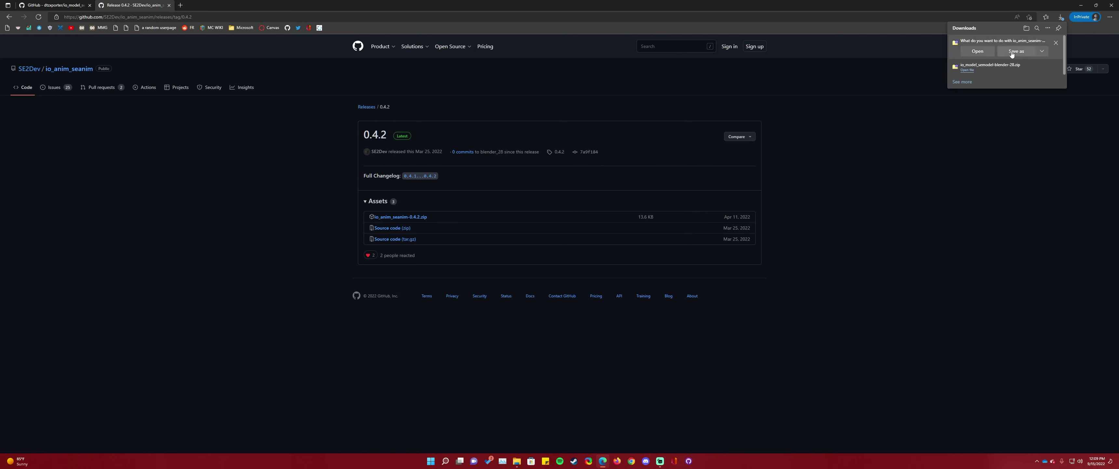
left_click(1013, 51)
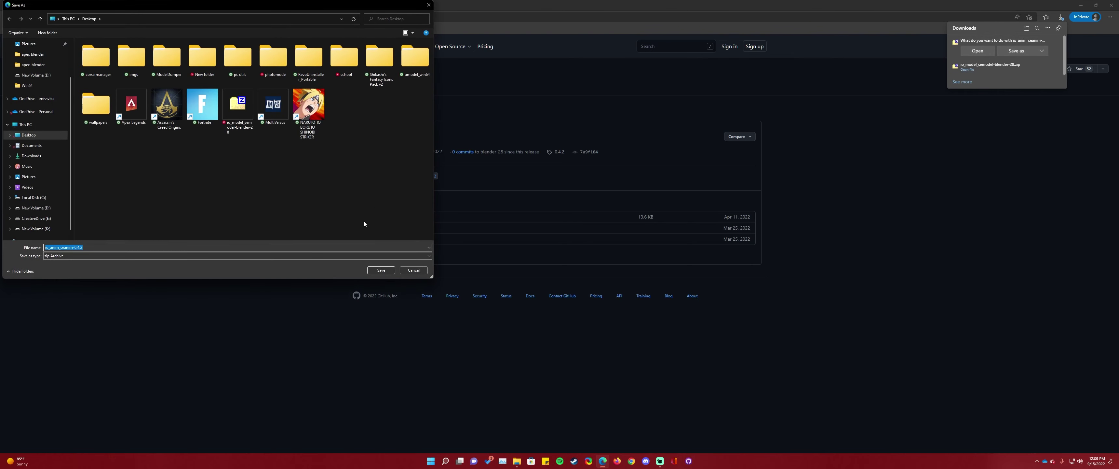
left_click(379, 268)
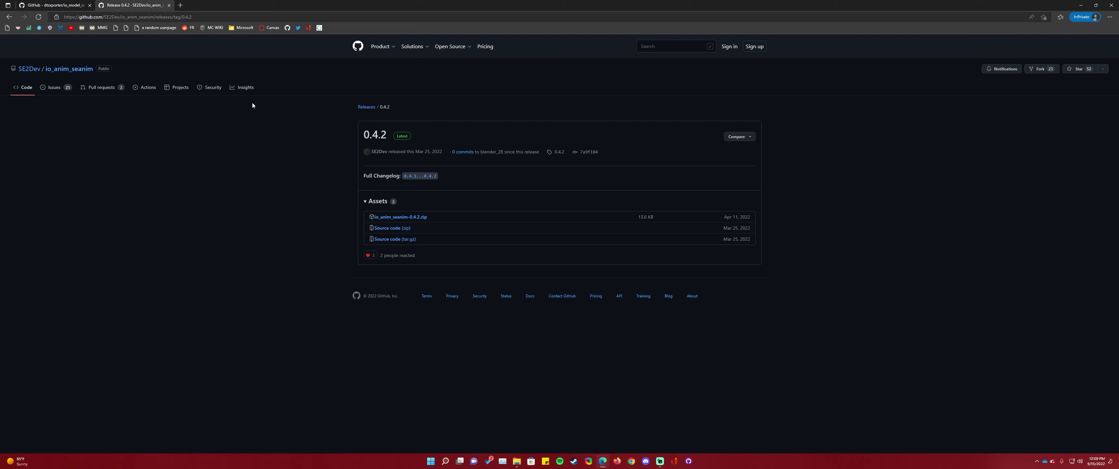
Search for "github r-ex legionplus" in a new browser tab and open the r-ex/LegionPlus repository
left_click(181, 5)
type("gi")
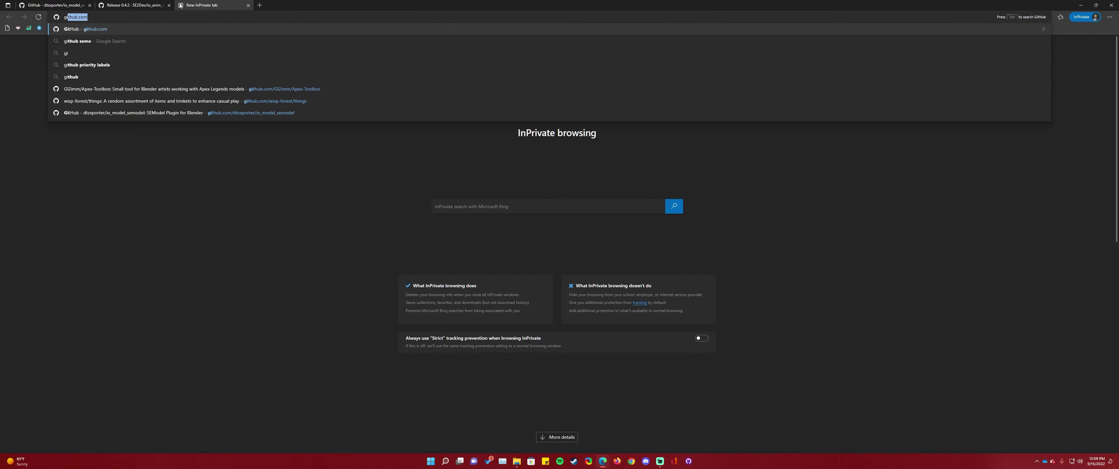
type("thub ")
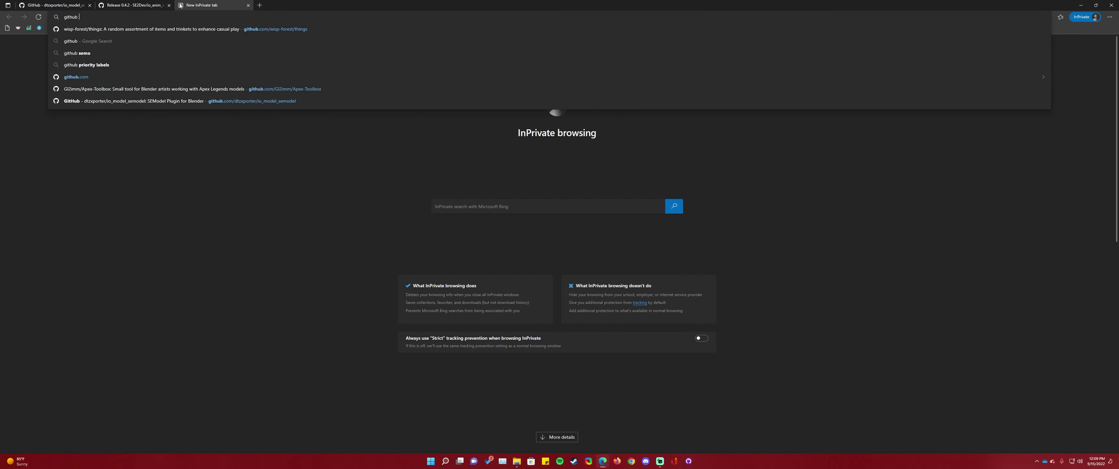
type("r-ex")
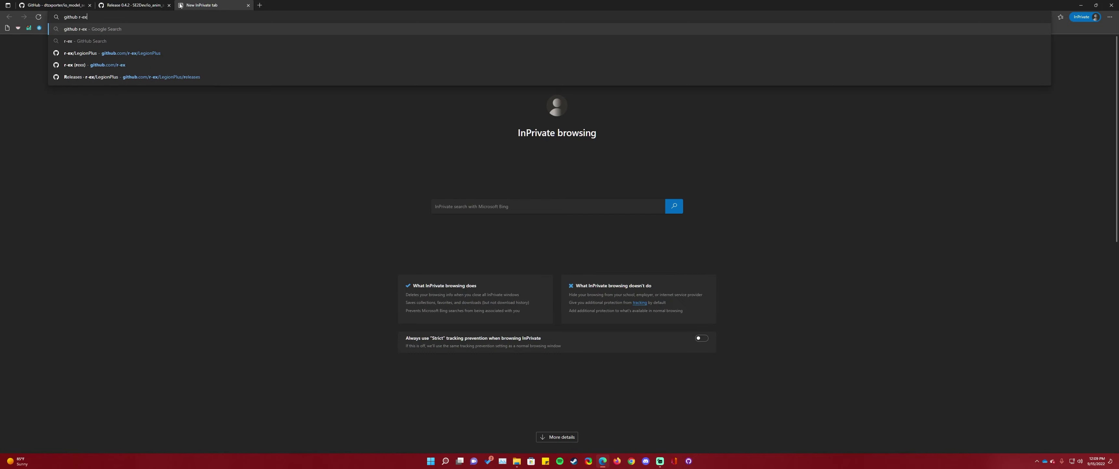
type(" legionplus")
key("Return")
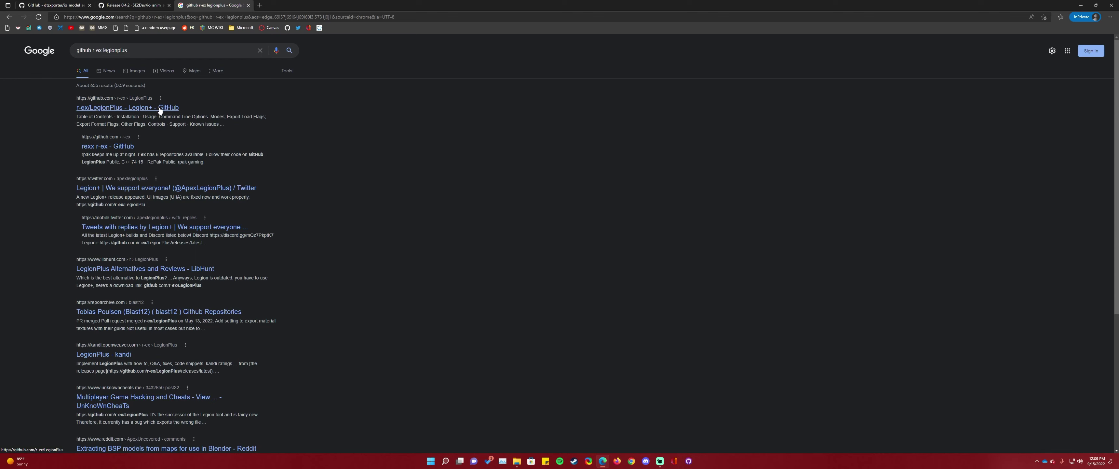
left_click(159, 108)
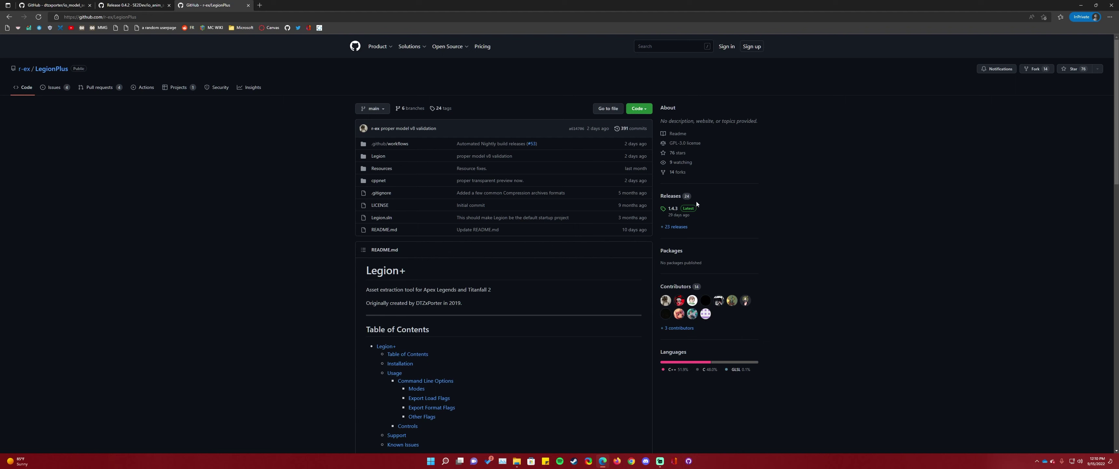
Save Legion+1.4.3.zip from the LegionPlus 1.4.3 release to the Desktop, and close the browser
left_click(673, 211)
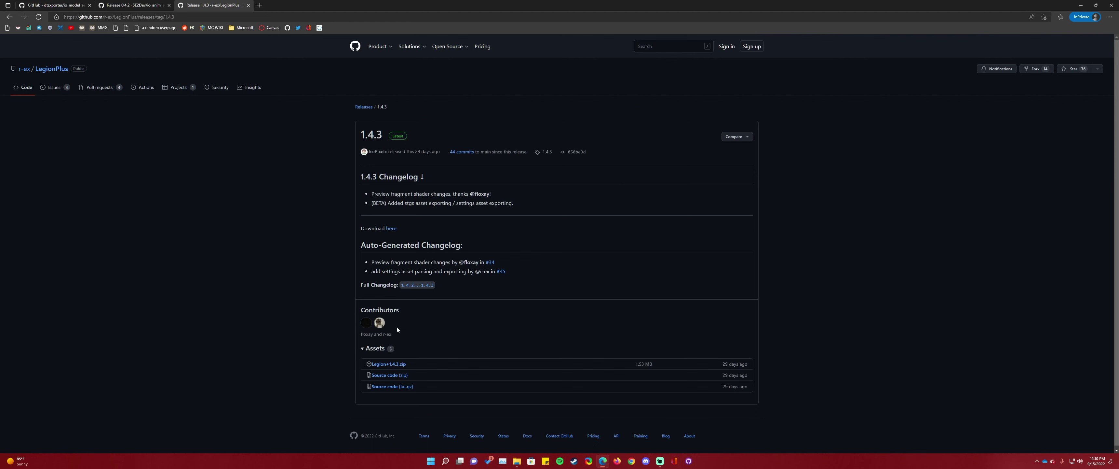
left_click(391, 364)
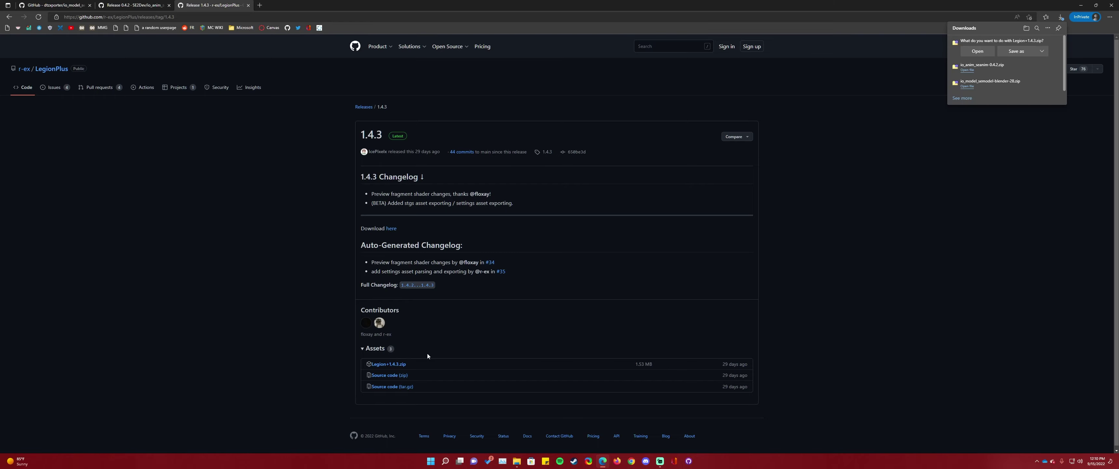
left_click(1016, 51)
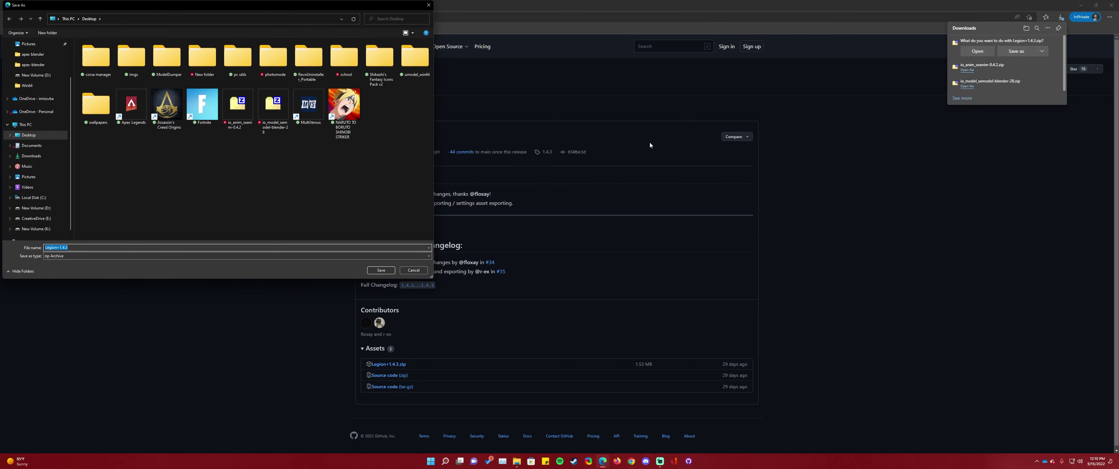
left_click(383, 270)
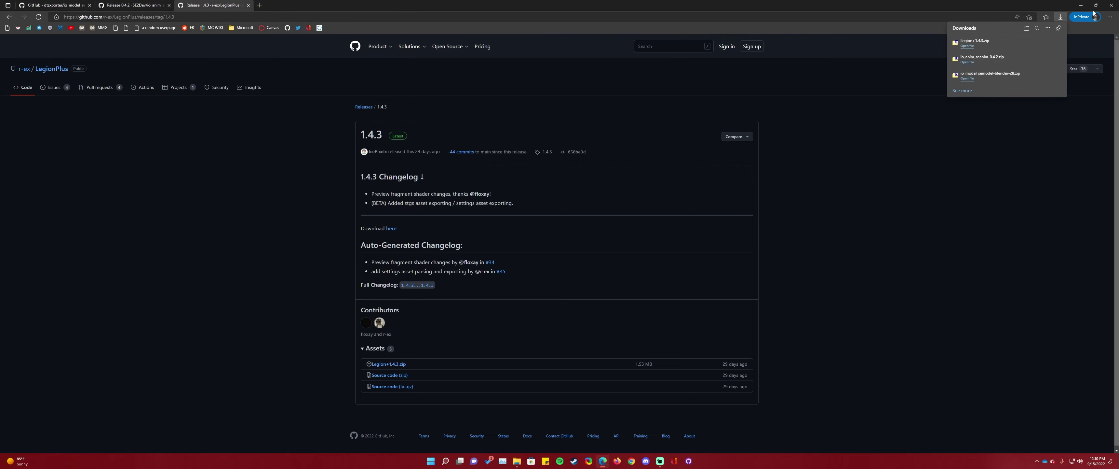
left_click(1111, 5)
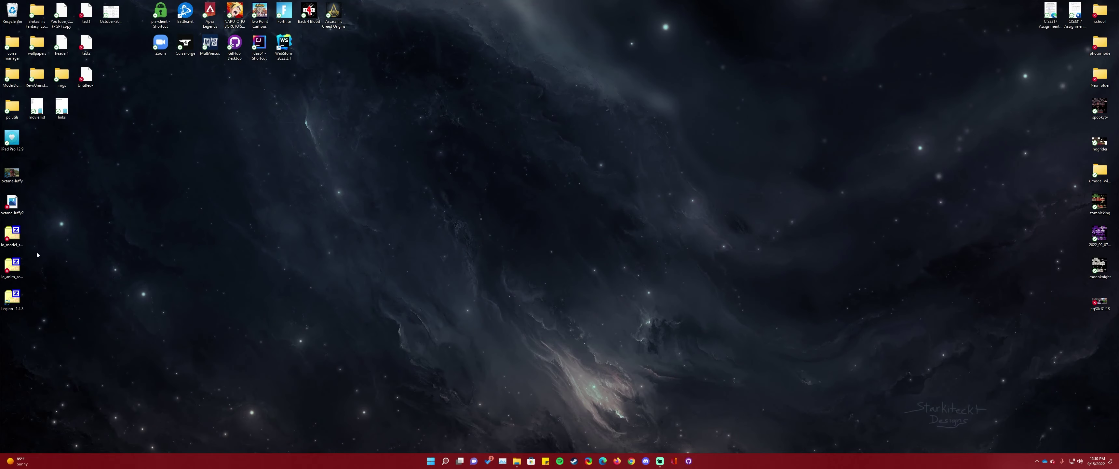
Arrange the SEModel, SEAnim and Legion+ archives side by side in an empty area of the desktop
left_click_drag(52, 225, 2, 322)
left_click_drag(17, 233, 433, 133)
left_click(393, 173)
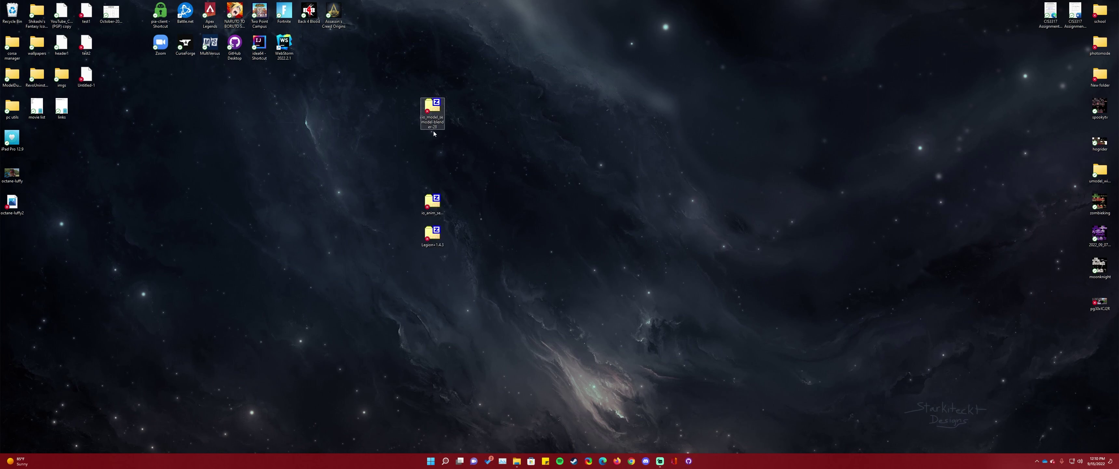
left_click_drag(432, 202, 459, 113)
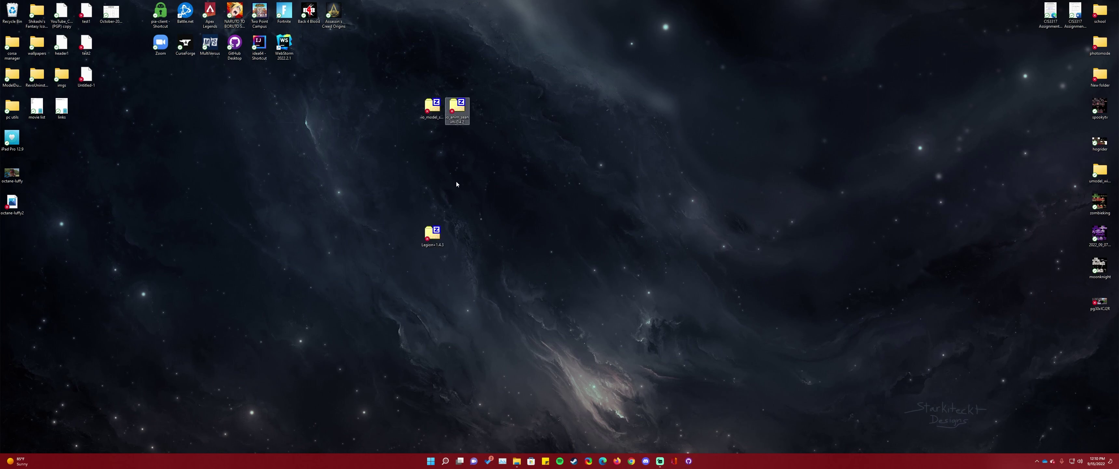
left_click_drag(432, 234, 483, 108)
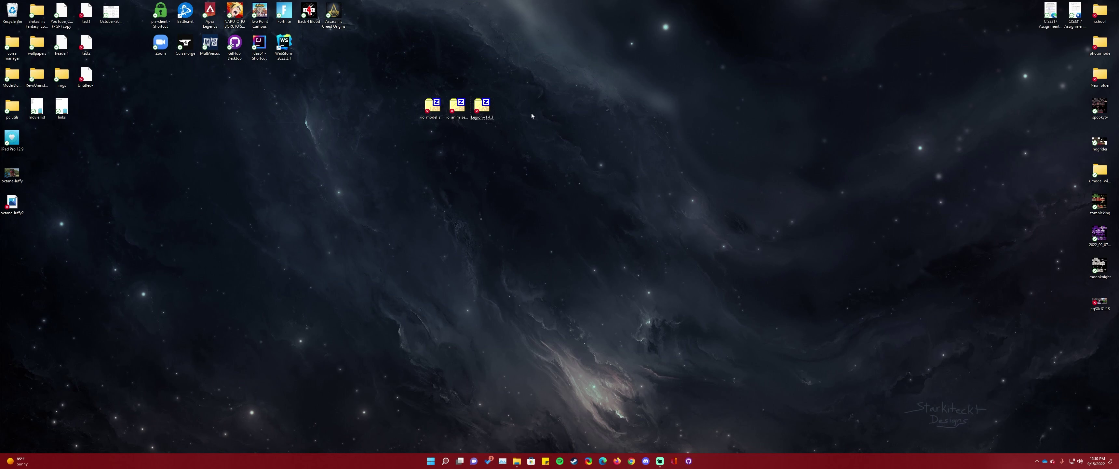
Create a desktop folder named legionPLUS beside the three archives
right_click(557, 114)
left_click(652, 166)
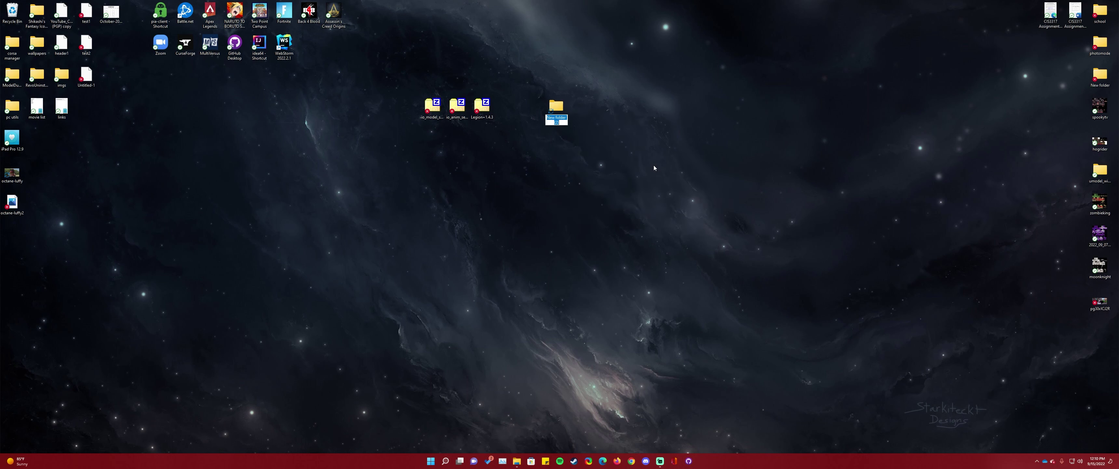
type("legionPLUS")
key("Return")
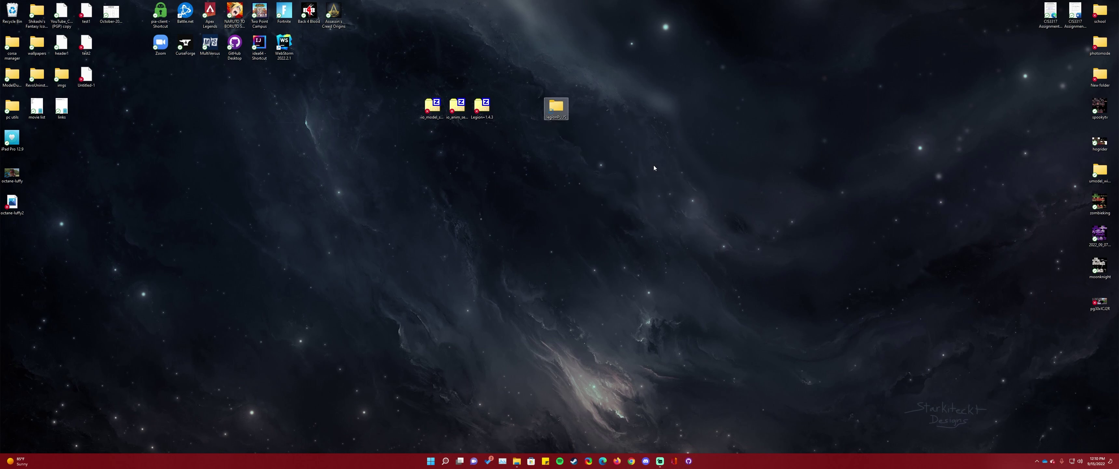
Extract all three files from the Legion+ 1.4.3 archive into the legionPLUS folder and close the archive
double_click(484, 108)
left_click_drag(235, 220, 273, 211)
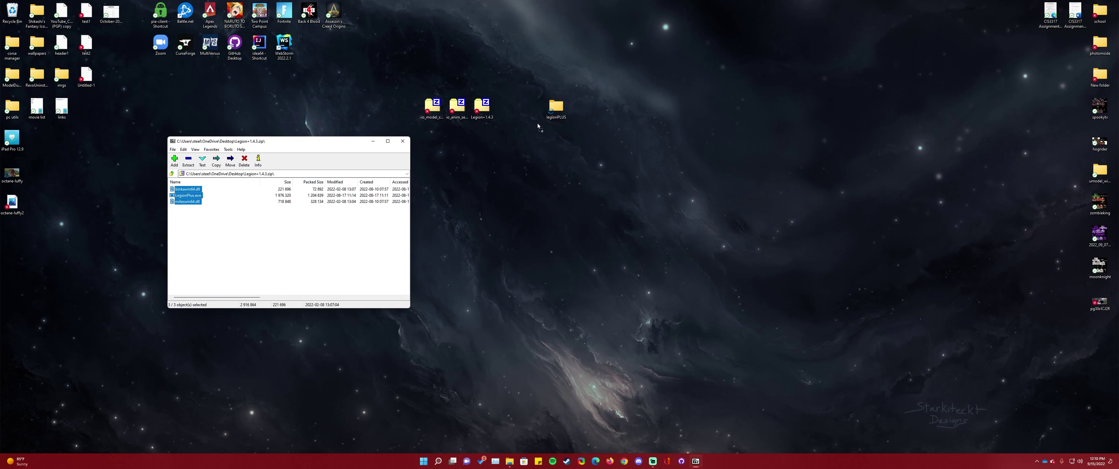
left_click_drag(538, 126, 556, 108)
left_click(403, 141)
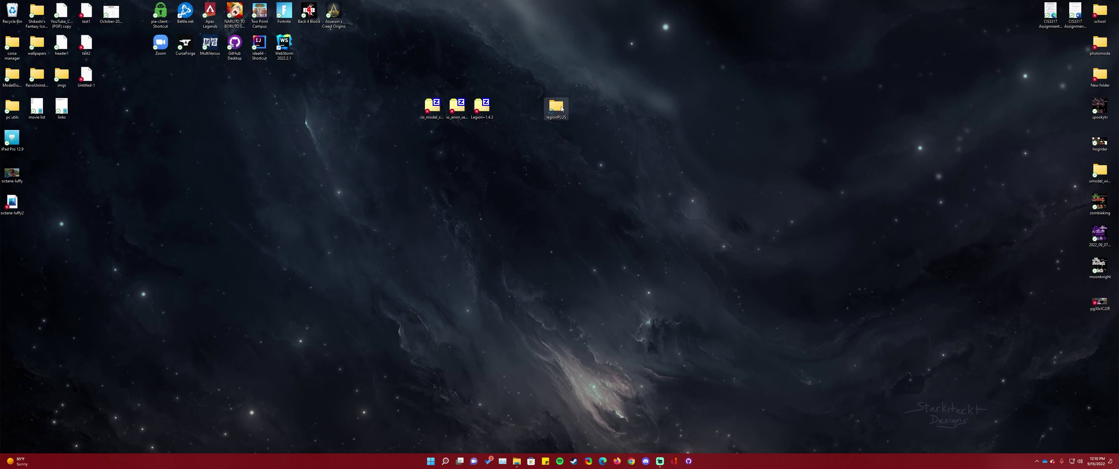
Open the legionPLUS folder and launch the LegionPlus application
double_click(559, 108)
left_click_drag(551, 168, 501, 104)
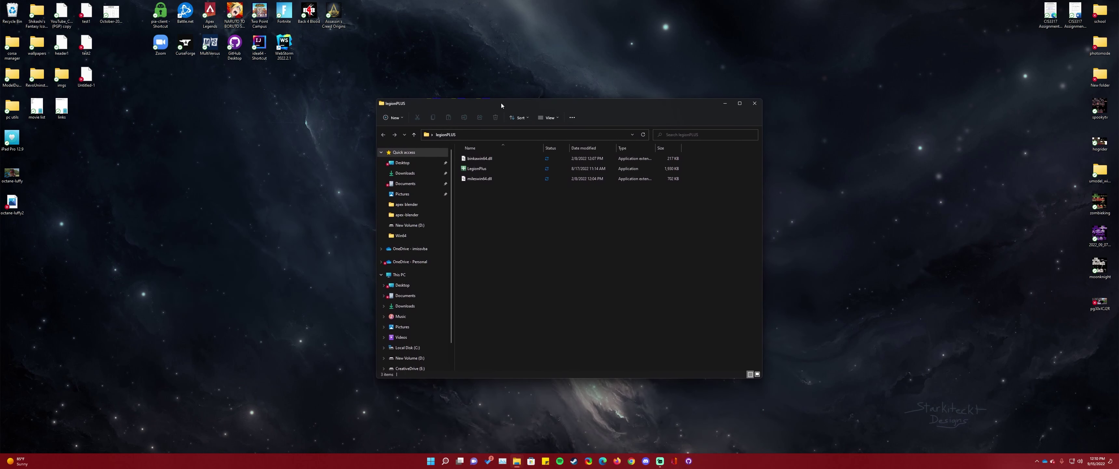
left_click(491, 169)
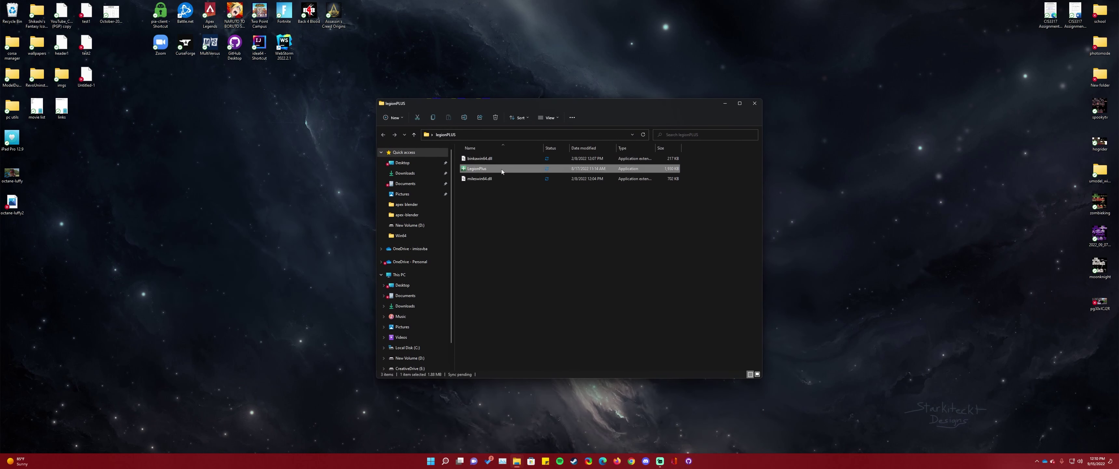
double_click(496, 169)
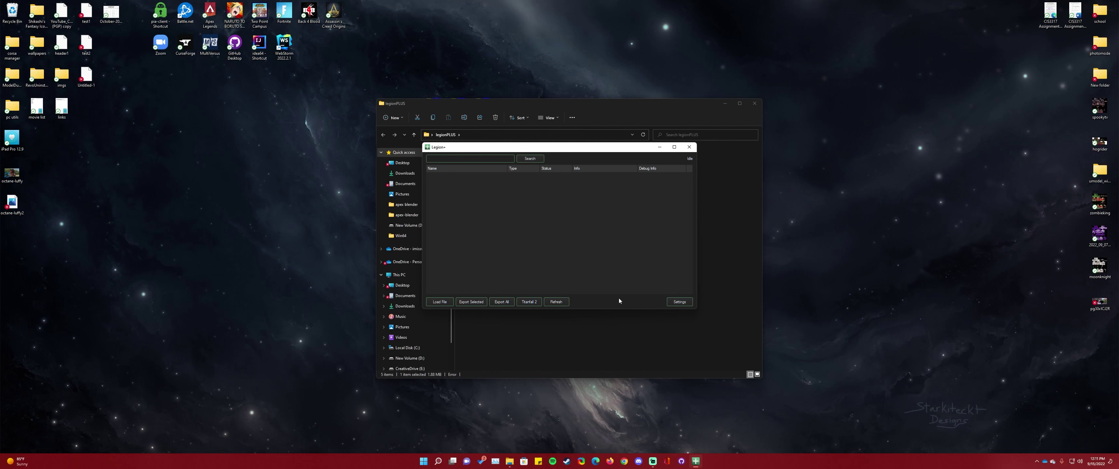
In the application settings, turn off loading of images, materials, shader sets, UI images, data tables and settings sets, keeping only models and animations
left_click(679, 301)
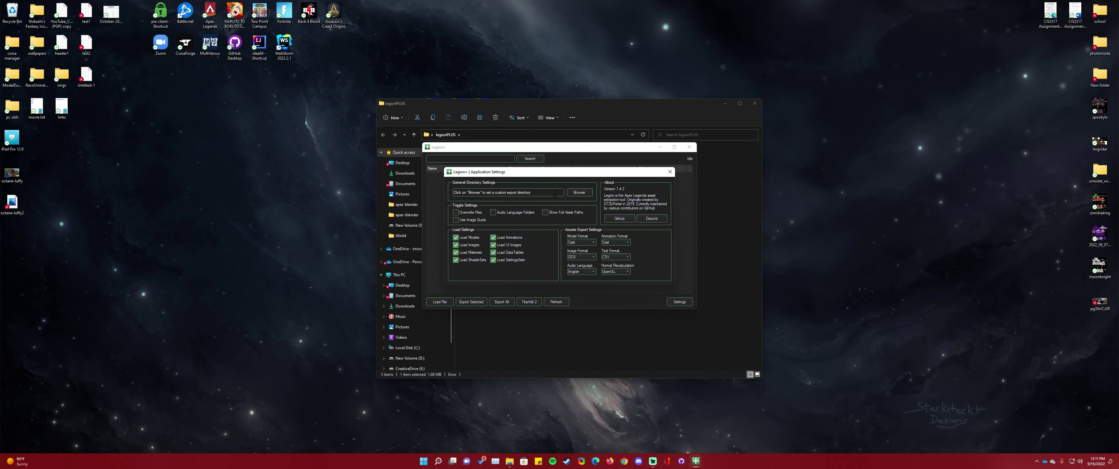
left_click(416, 101)
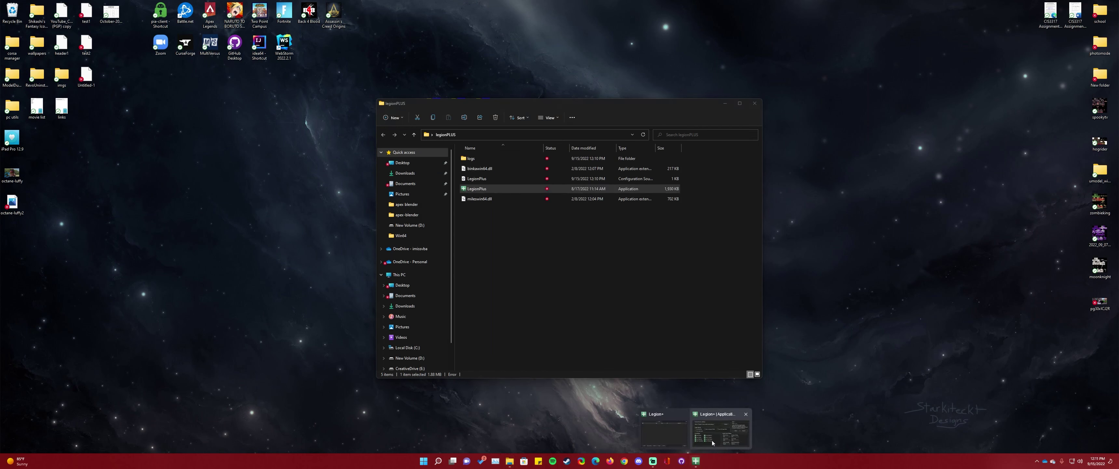
left_click(687, 428)
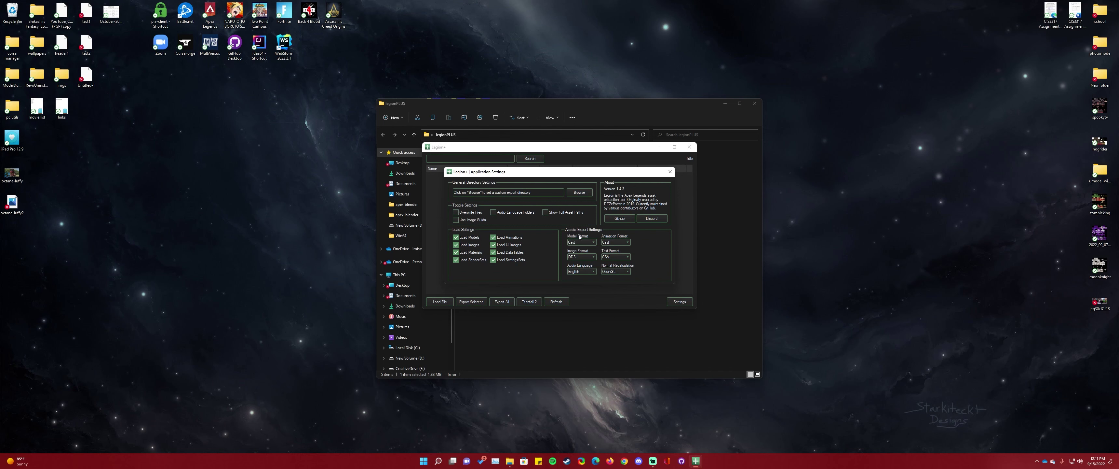
left_click(456, 245)
left_click(455, 252)
left_click(456, 259)
left_click(493, 244)
left_click(493, 252)
left_click(493, 260)
left_click(492, 257)
Set the model export format to SEModel, choose the animation format, and close the application settings
left_click(590, 243)
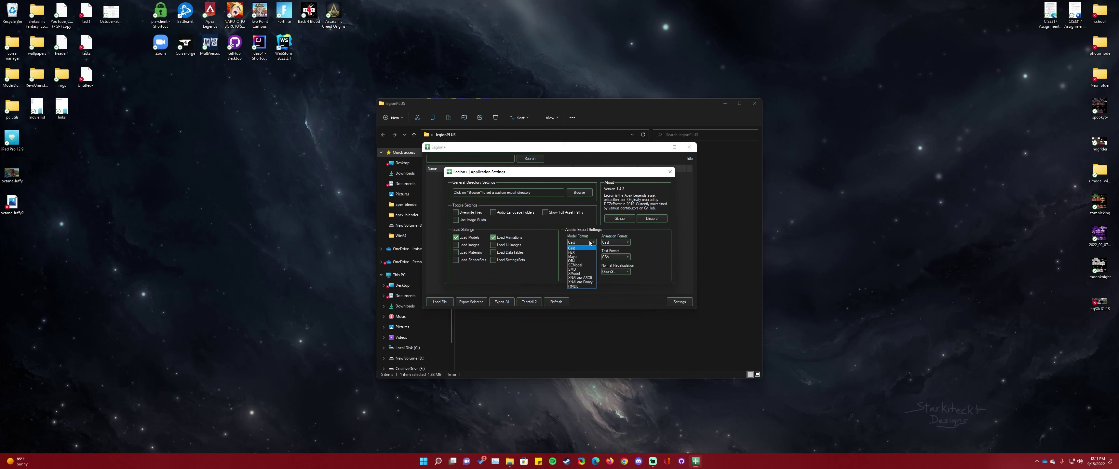
left_click(582, 264)
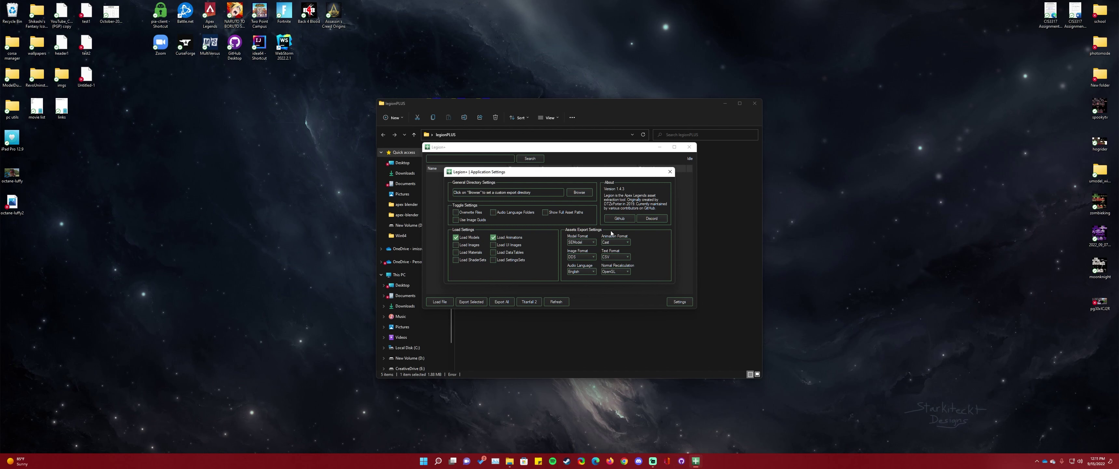
left_click(617, 242)
left_click(669, 171)
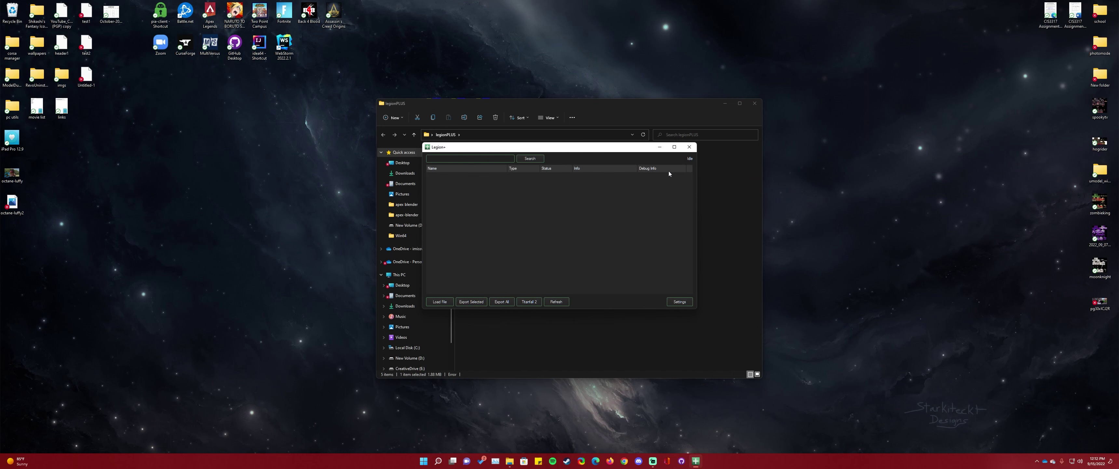
Start loading a game file and go to the Apex Legends folder under SteamLibrary\steamapps\common
left_click(440, 302)
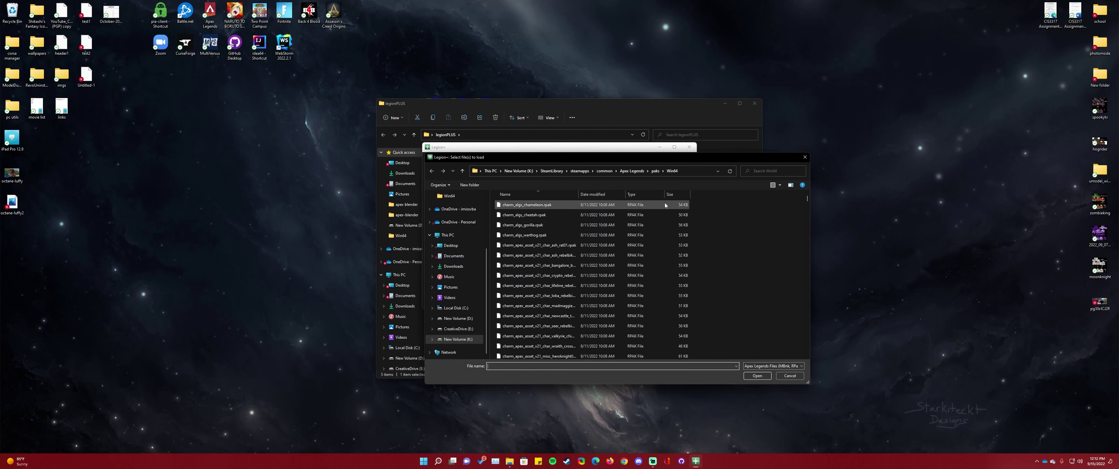
left_click(691, 173)
left_click(688, 172)
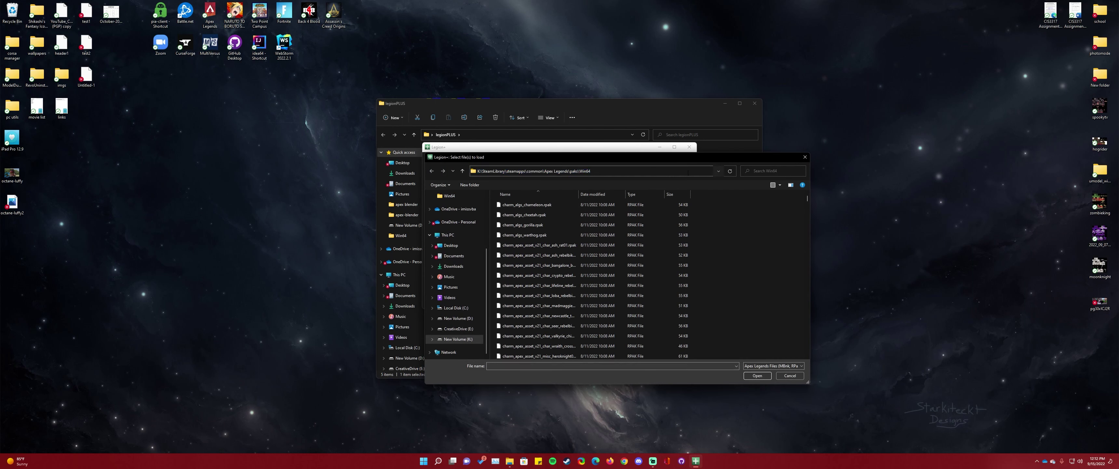
key("BackSpace")
key("BackSpace")
key("BackSpace")
key("BackSpace")
key("BackSpace")
key("BackSpace")
key("BackSpace")
key("BackSpace")
key("BackSpace")
key("BackSpace")
key("ctrl+a")
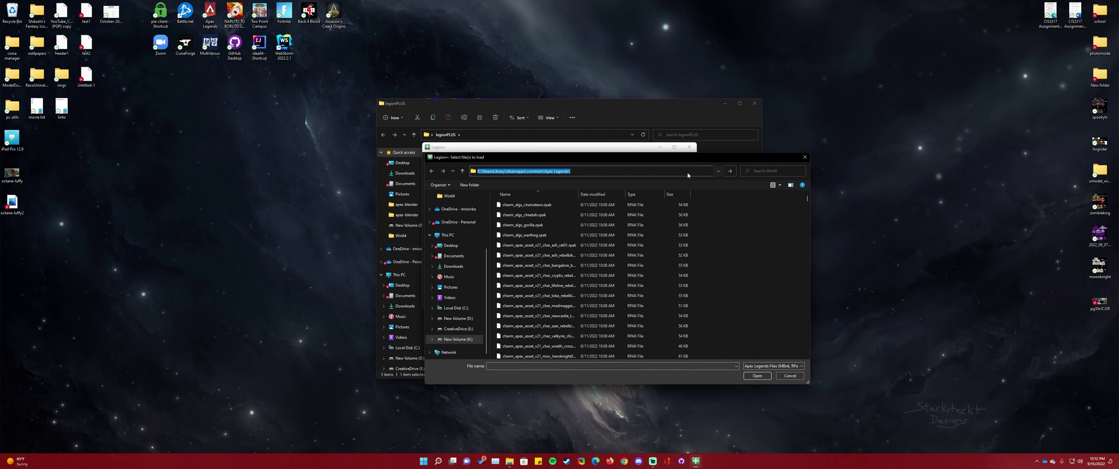
key("Return")
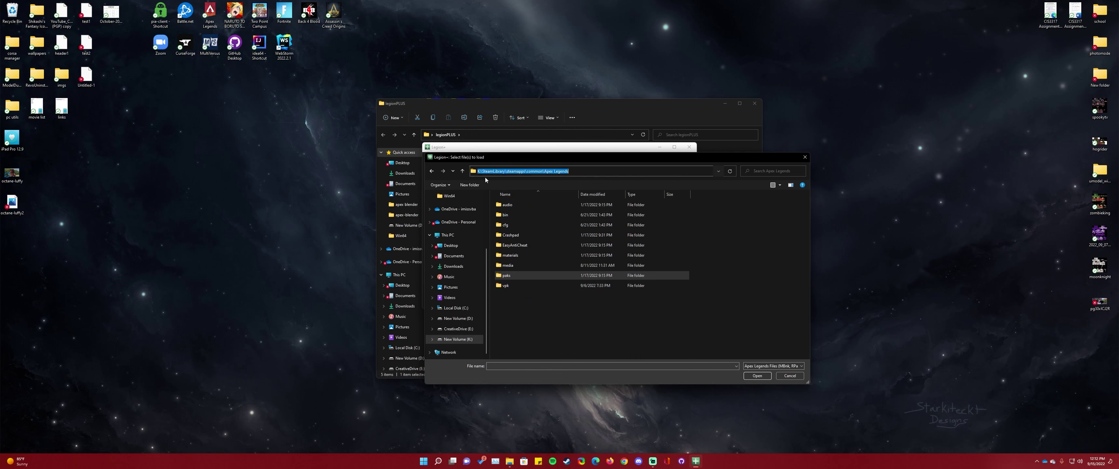
Load common.rpak from the paks\Win64 folder of the Apex Legends installation
left_click(492, 170)
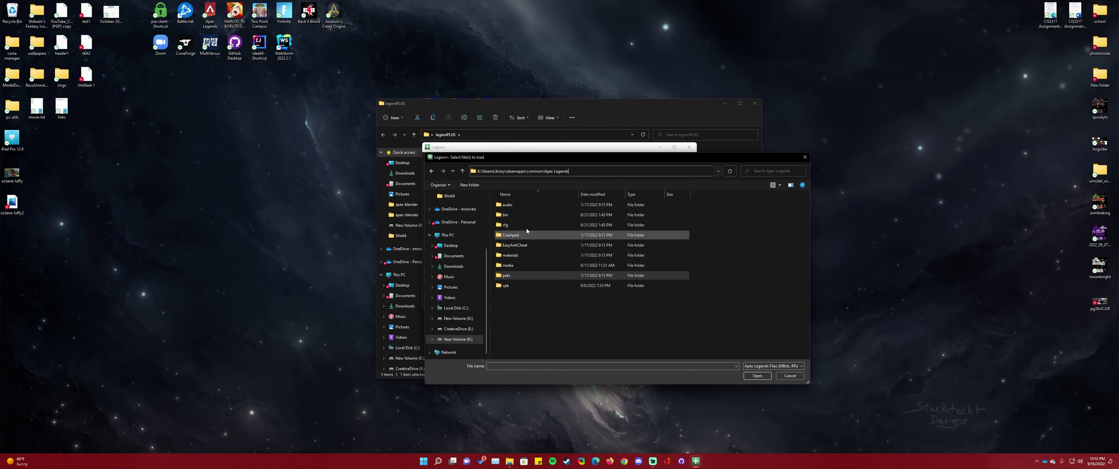
double_click(518, 275)
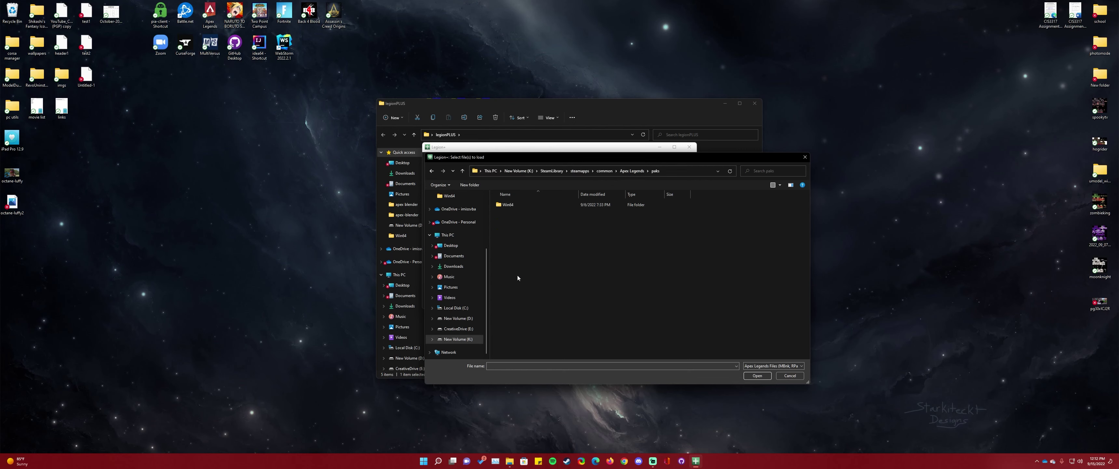
double_click(521, 205)
left_click_drag(807, 198, 809, 250)
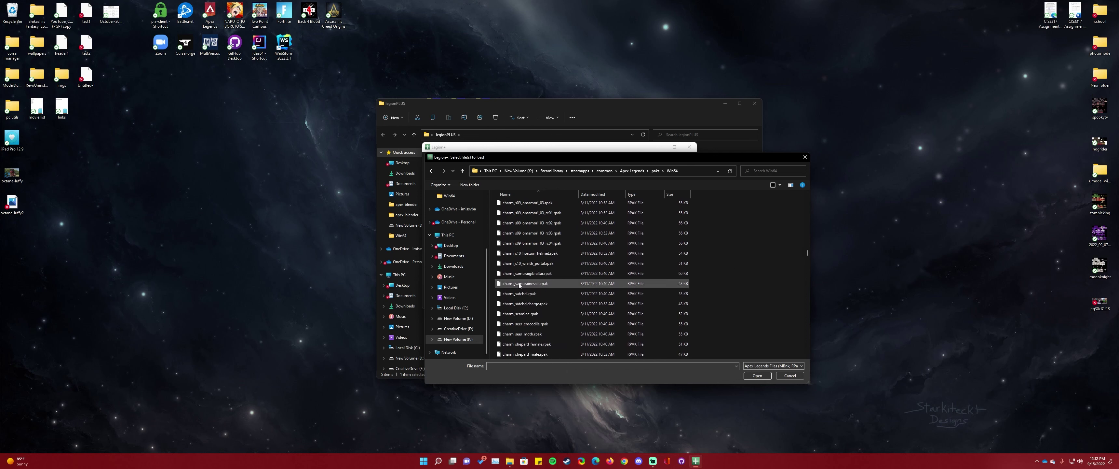
scroll(520, 285, "down", 10)
scroll(520, 285, "up", 3)
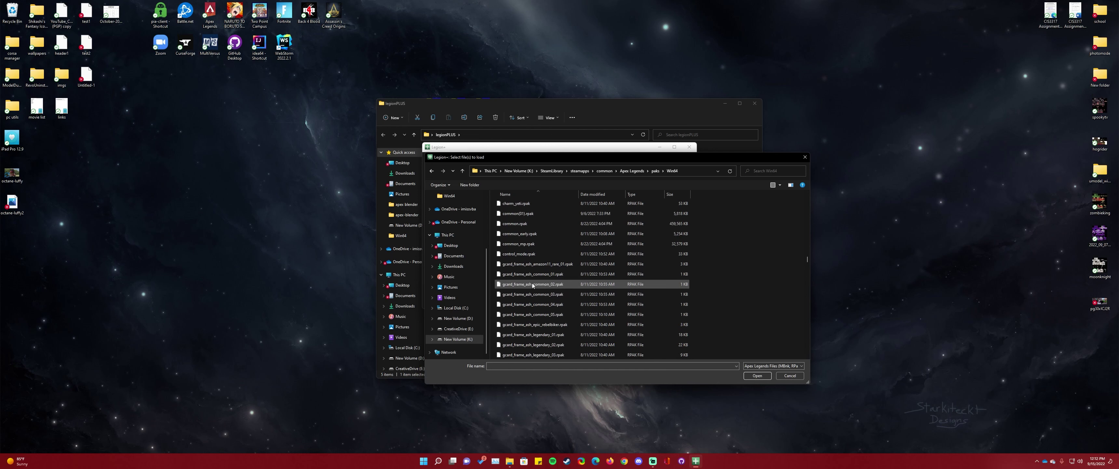
left_click(539, 255)
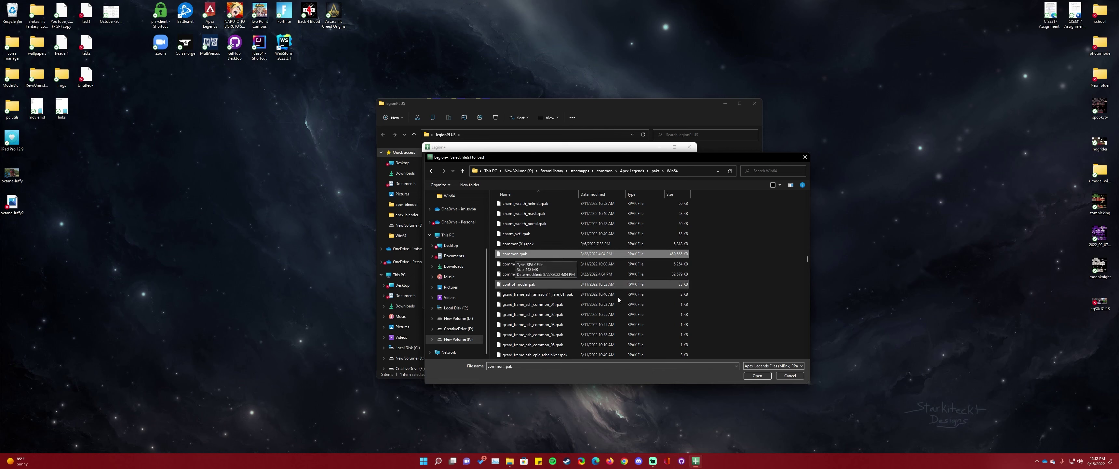
left_click(754, 376)
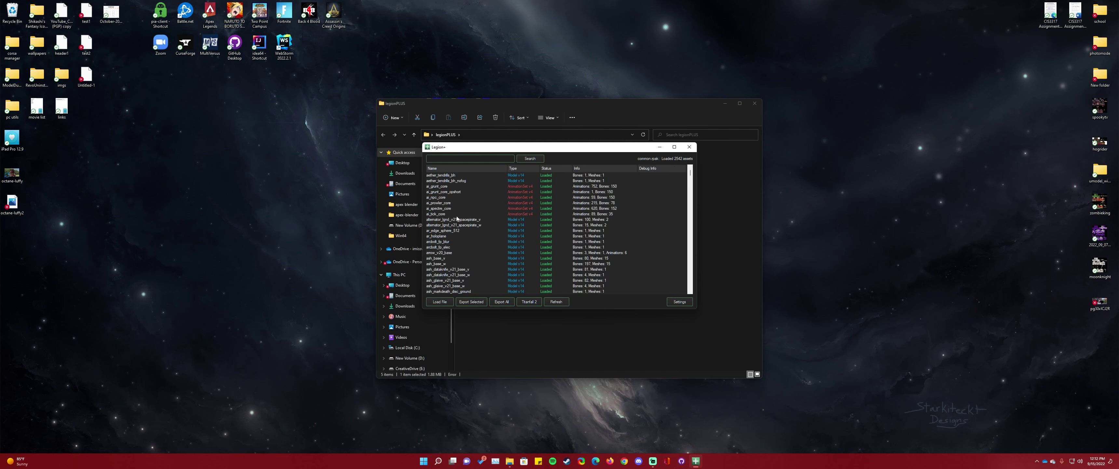
Open the ash_base_w model in the asset preview and hide its bones
left_click(442, 265)
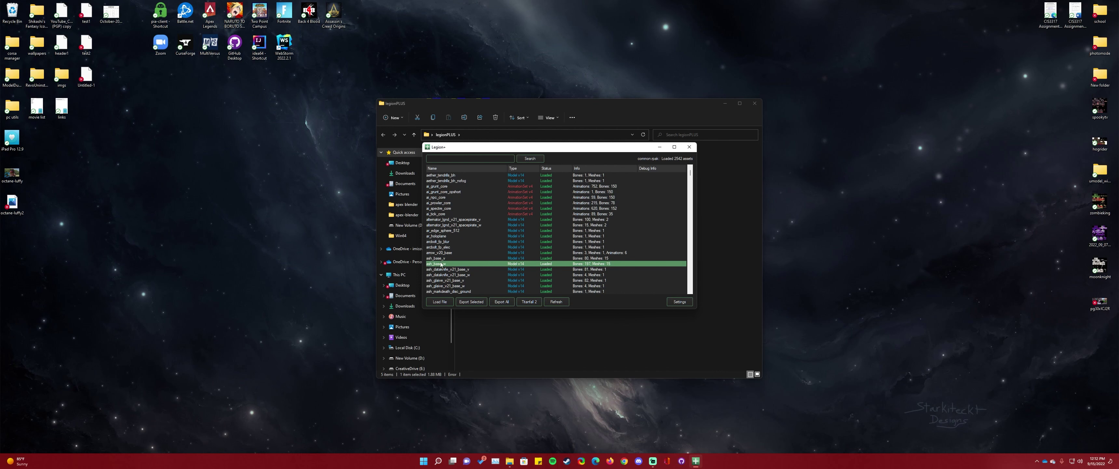
double_click(442, 263)
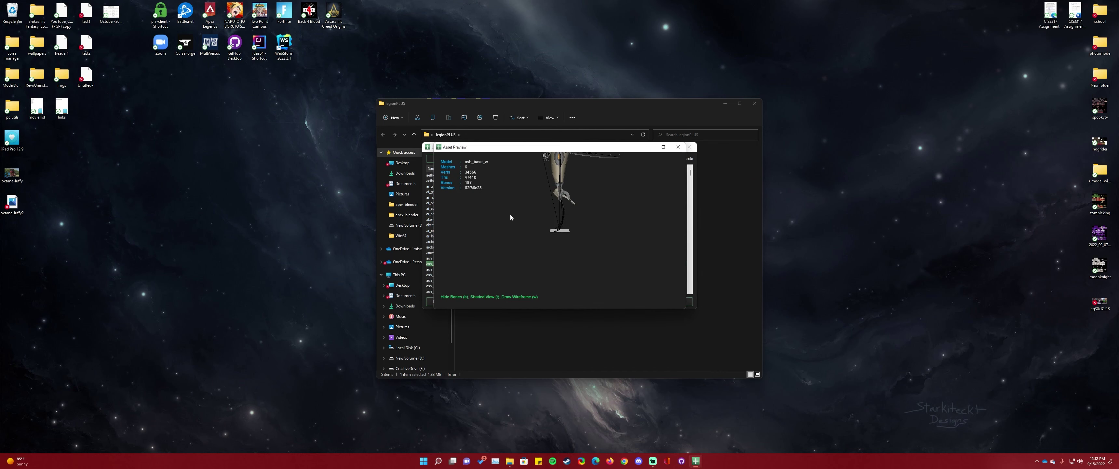
mouse_move(535, 207)
left_mouse_down()
mouse_move(563, 239)
mouse_move(639, 206)
mouse_move(555, 212)
left_mouse_up()
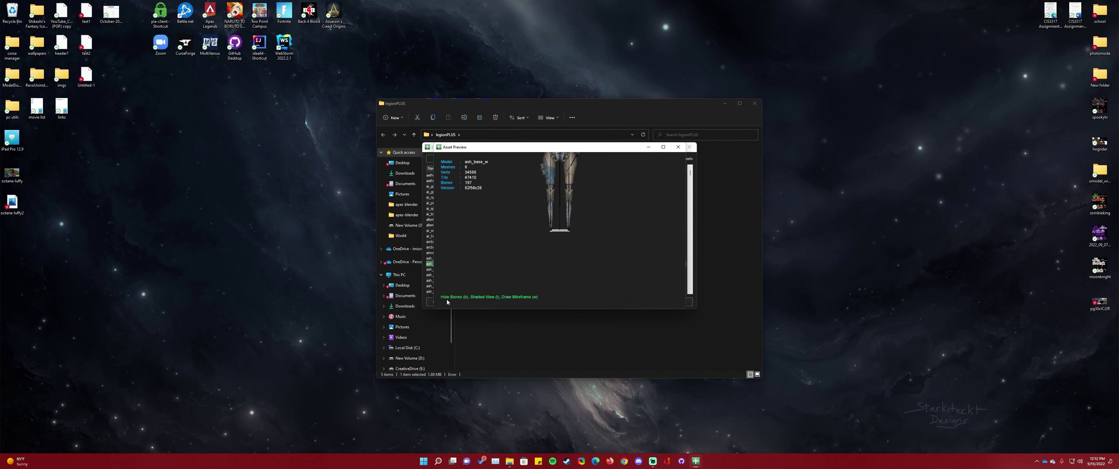
key("b")
Examine the ash_base_w model's full body and upper body up close in the asset preview
middle_click_drag(581, 179, 564, 209)
scroll(563, 208, "up", 1)
scroll(563, 209, "up", 3)
scroll(563, 208, "down", 3)
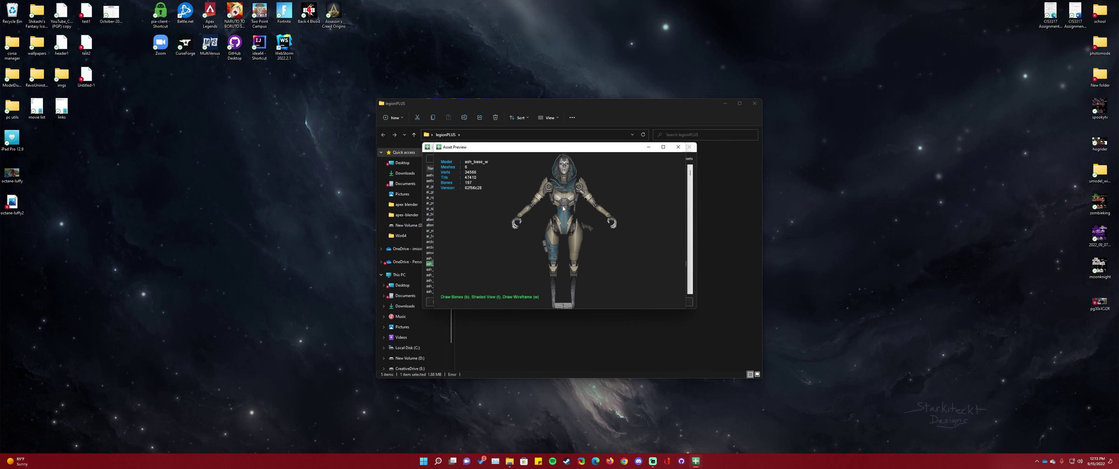
scroll(579, 216, "up", 2)
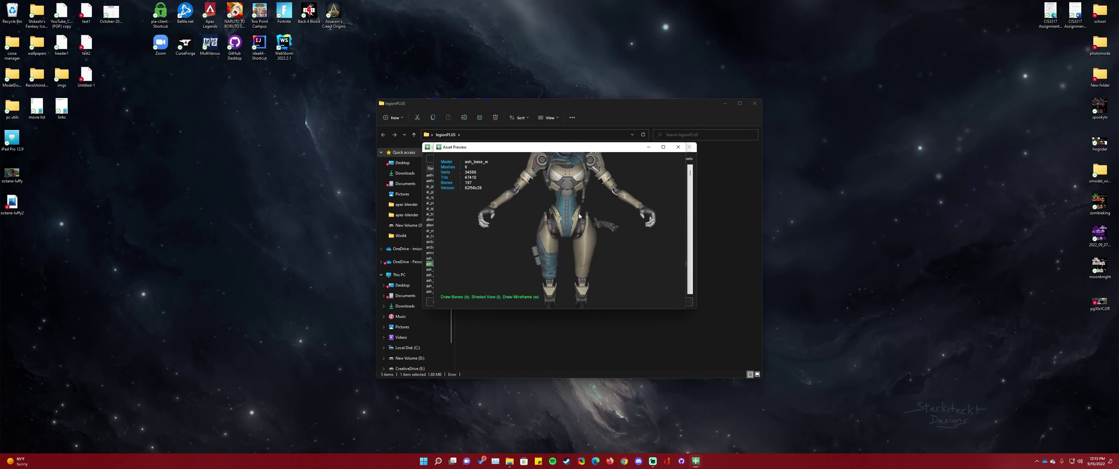
scroll(579, 215, "down", 3)
scroll(581, 217, "up", 4)
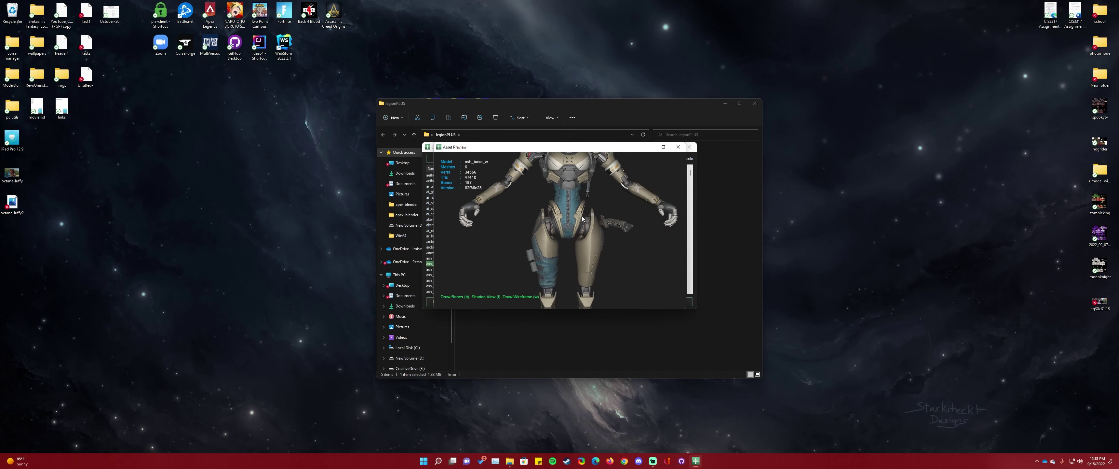
left_click_drag(583, 218, 538, 249)
Place the asset list beside the preview, search the assets for "octane", and select the octane_jump_pad animation set
left_click_drag(510, 150, 481, 152)
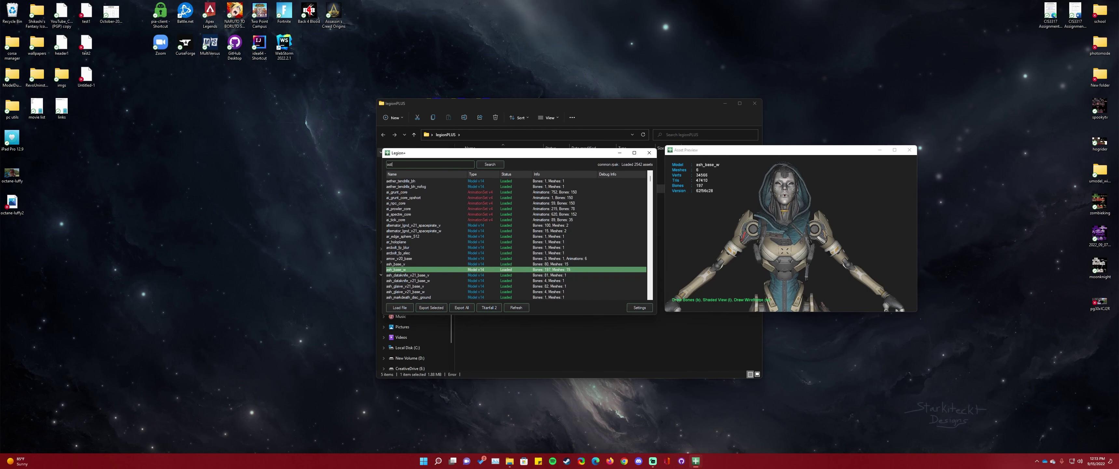
key("Return")
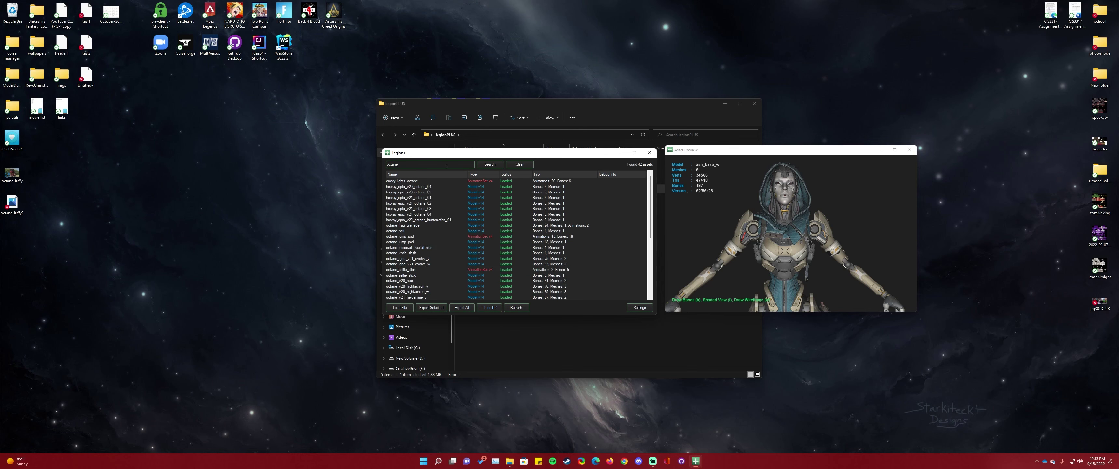
left_click_drag(446, 166, 373, 166)
left_click(469, 238)
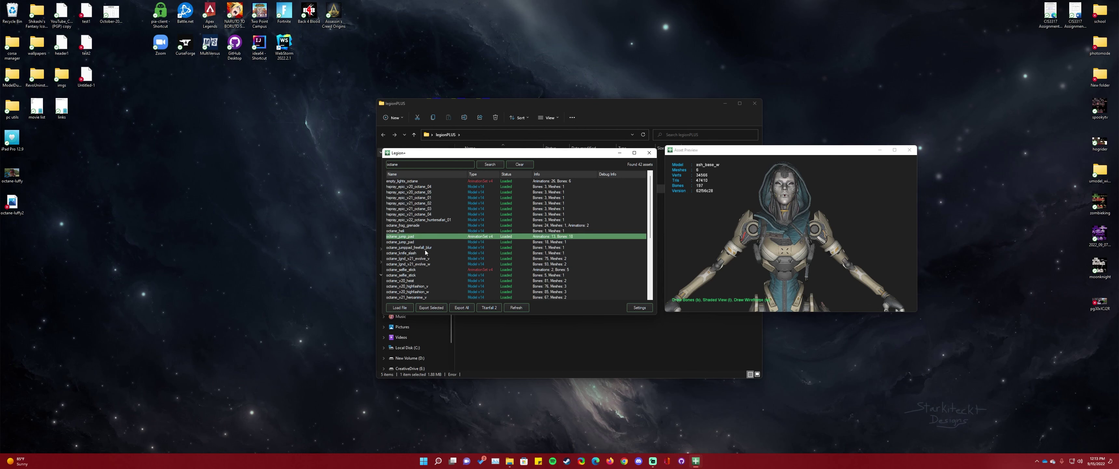
Find the octane_v21_heroanime_w model among the Octane assets and inspect it in the asset preview
scroll(424, 250, "down", 5)
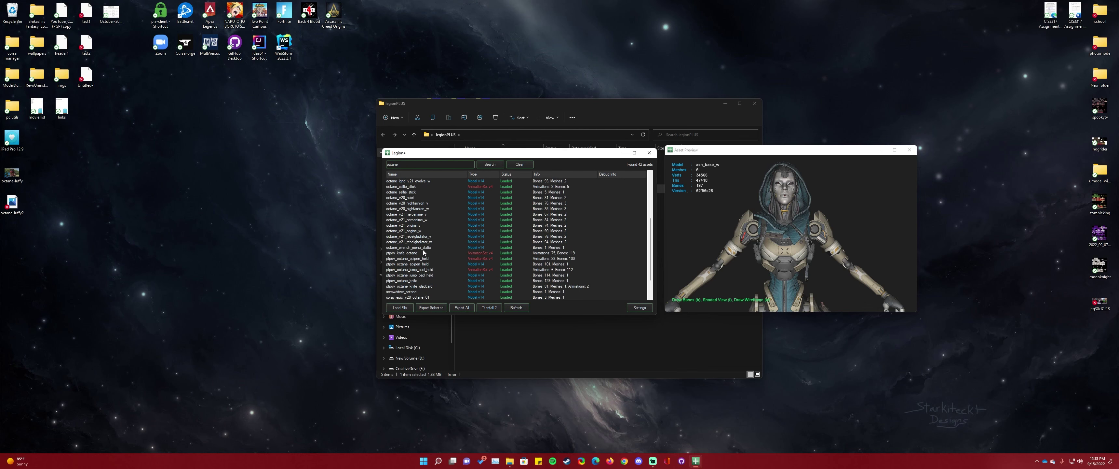
left_click(424, 222)
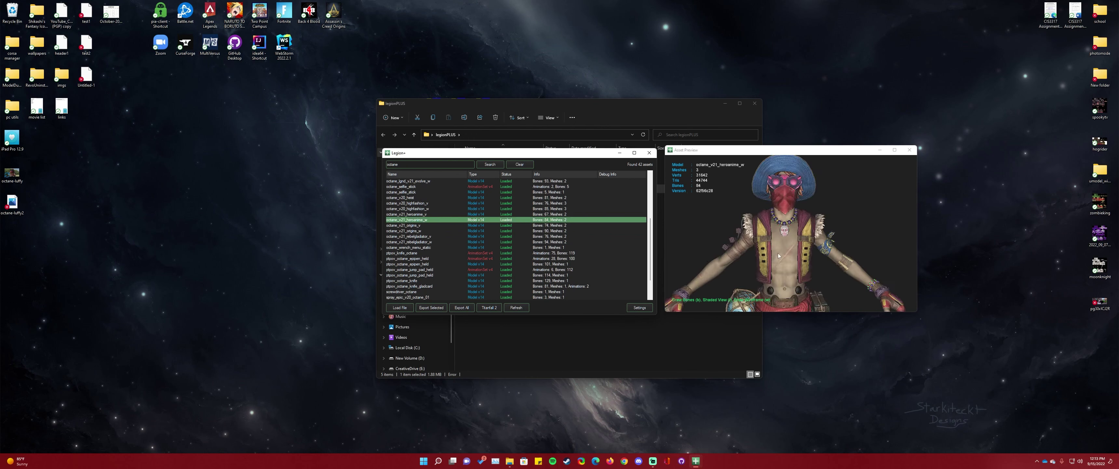
left_click_drag(782, 239, 768, 248)
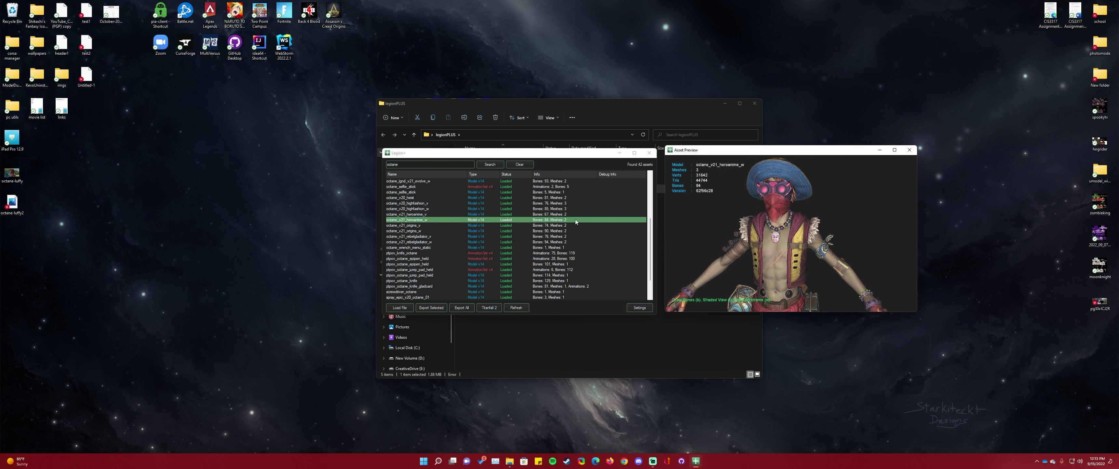
Export the octane_v21_heroanime_w model and dismiss the export progress dialog
left_click(413, 220)
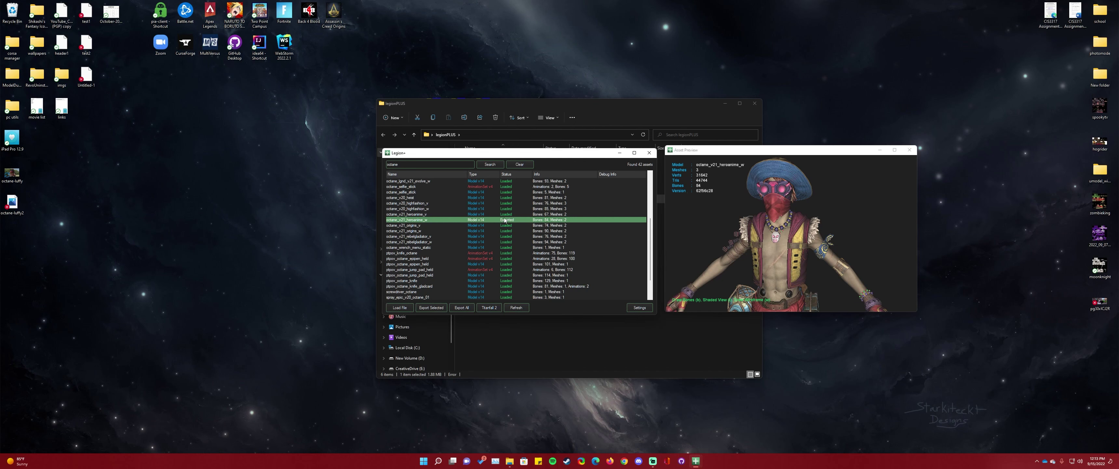
key("Up")
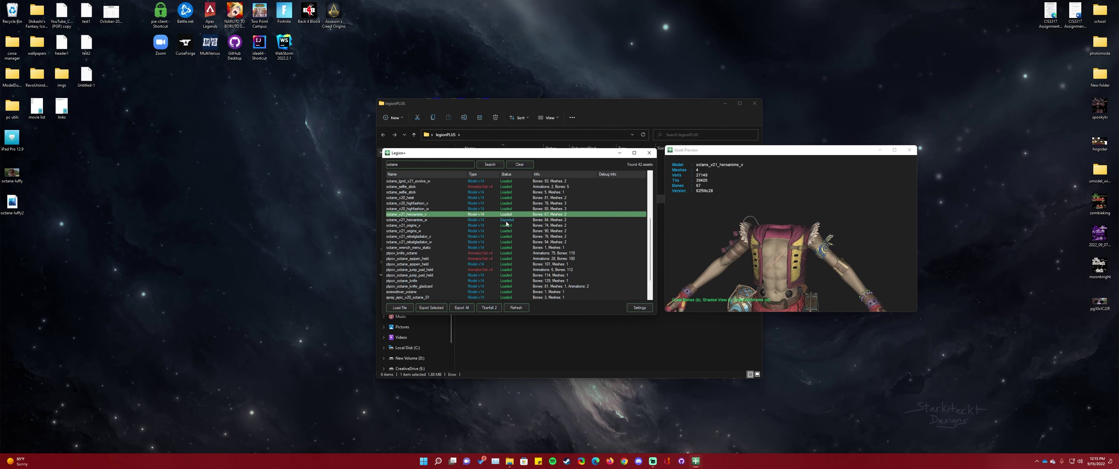
key("Down")
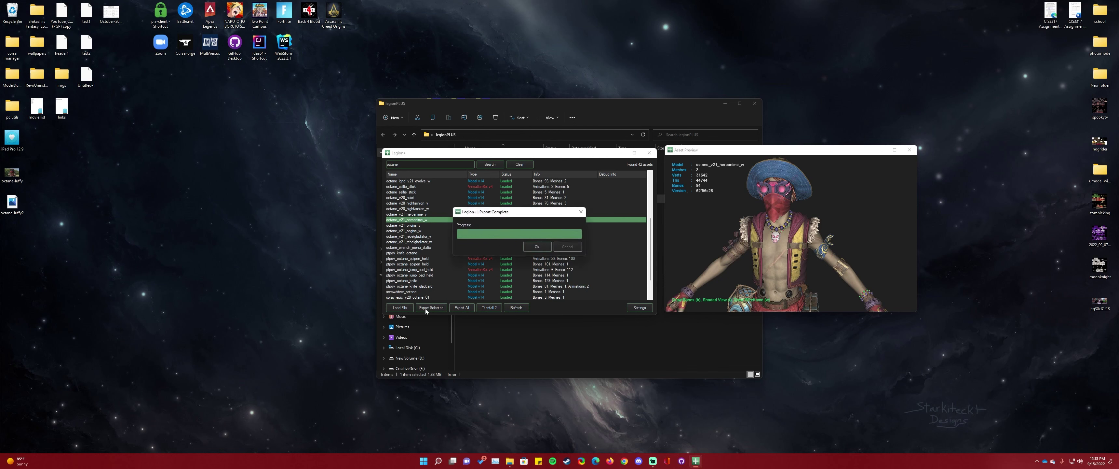
left_click(540, 246)
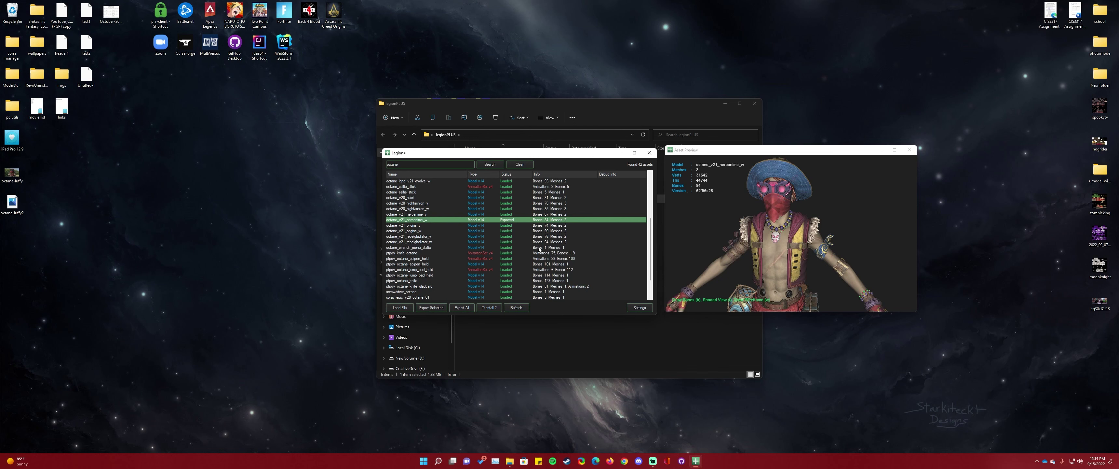
Look through the Octane search results for animation sets, checking the selfie stick, knife, and held jump pad sets
scroll(539, 249, "down", 2)
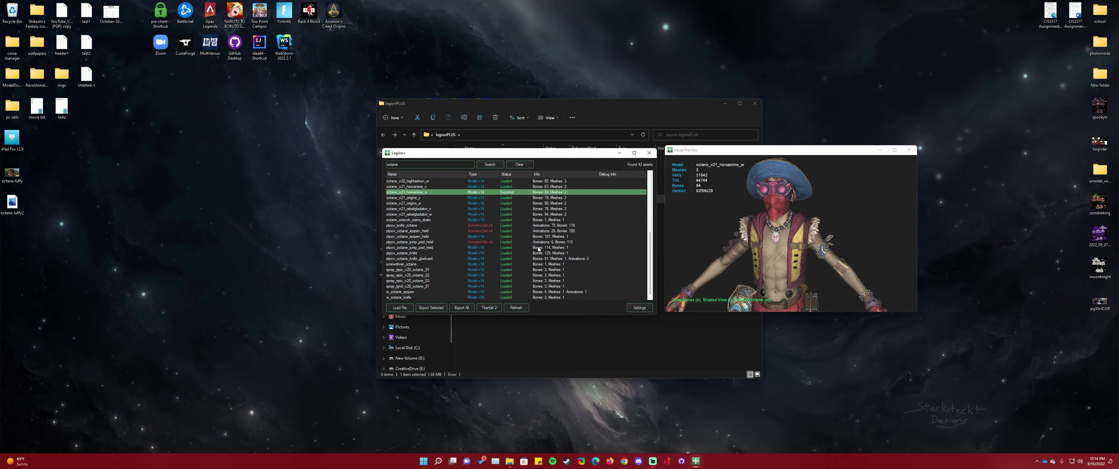
scroll(539, 248, "up", 7)
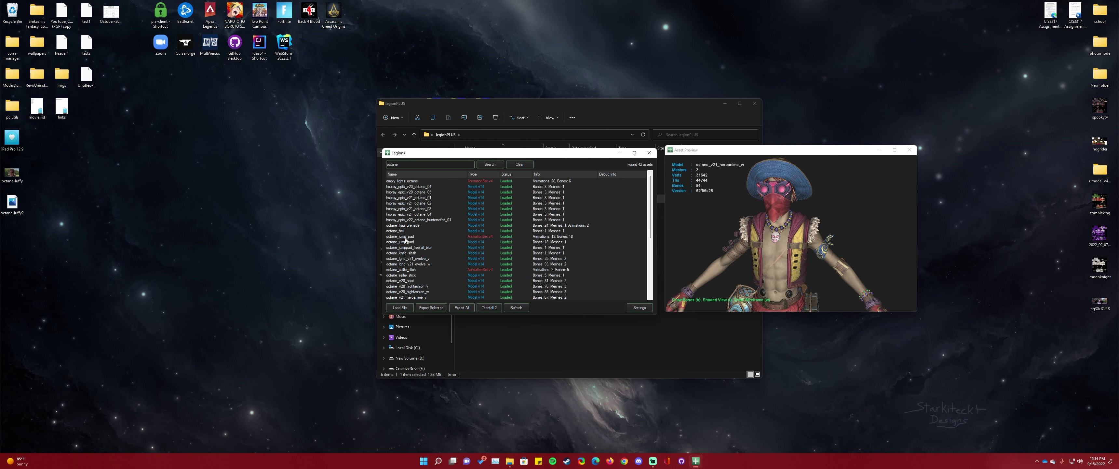
left_click(420, 274)
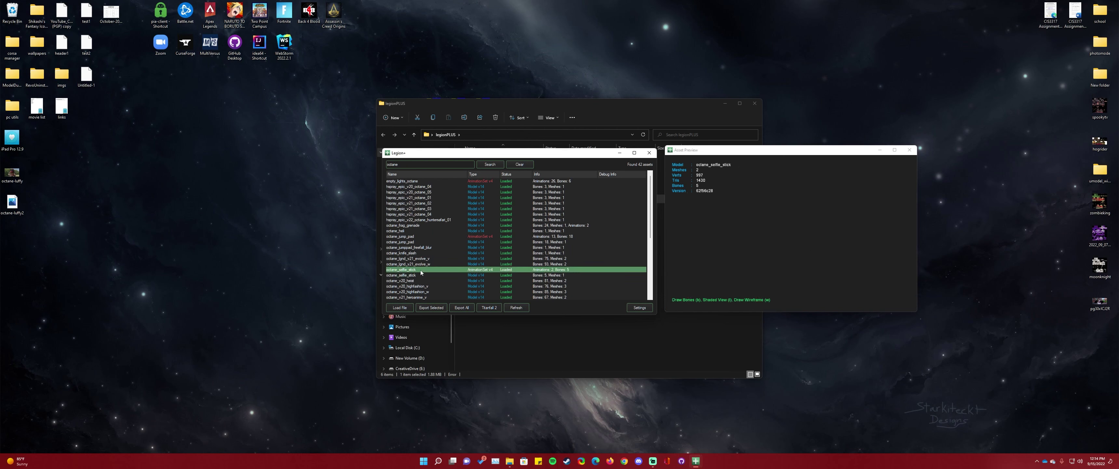
scroll(420, 272, "down", 8)
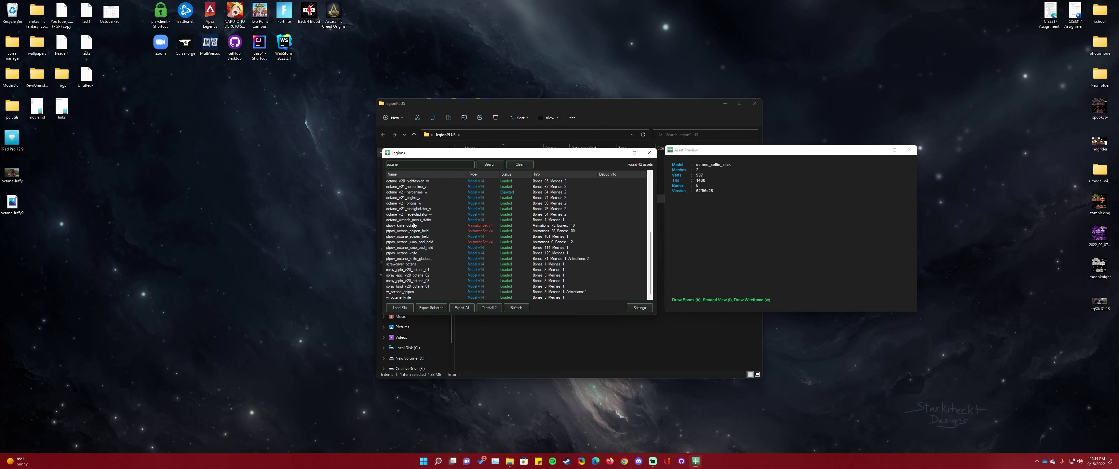
left_click(413, 225)
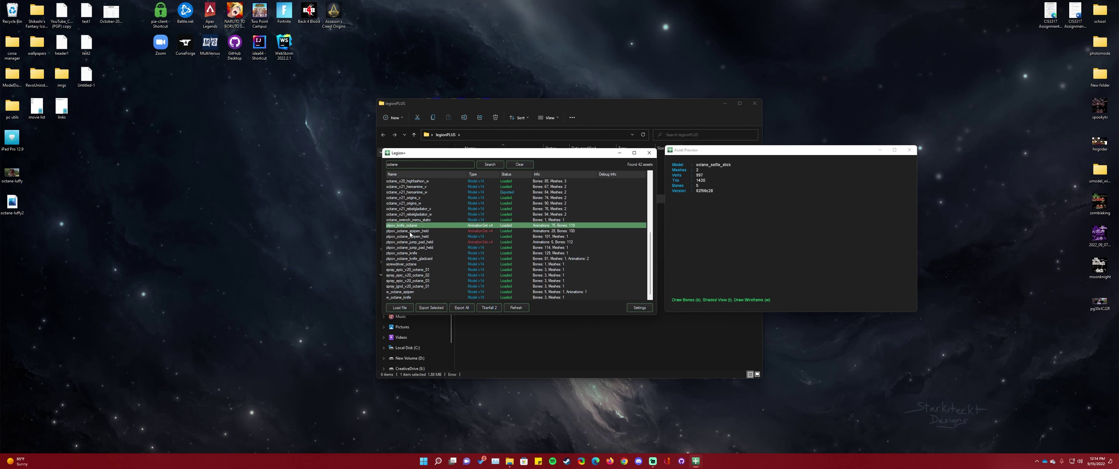
left_click(410, 230)
left_click(416, 226)
left_click(418, 242)
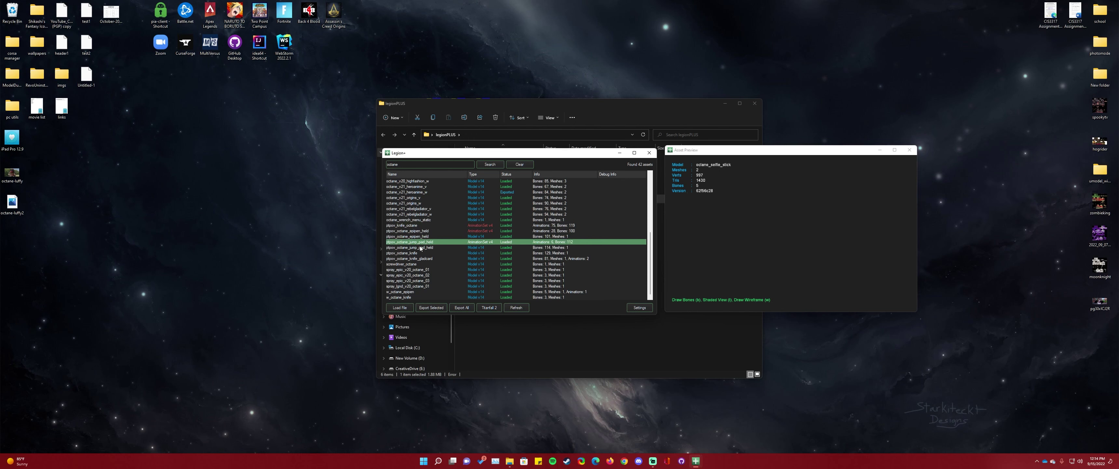
scroll(457, 248, "up", 7)
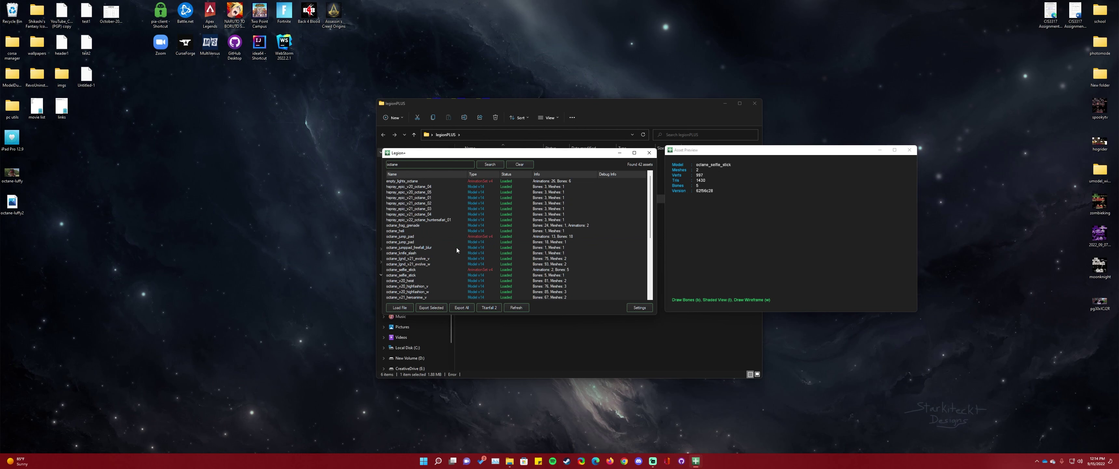
Search the assets for "stim" and inspect the pilot_medium_stim model in the asset preview
double_click(423, 166)
key("Return")
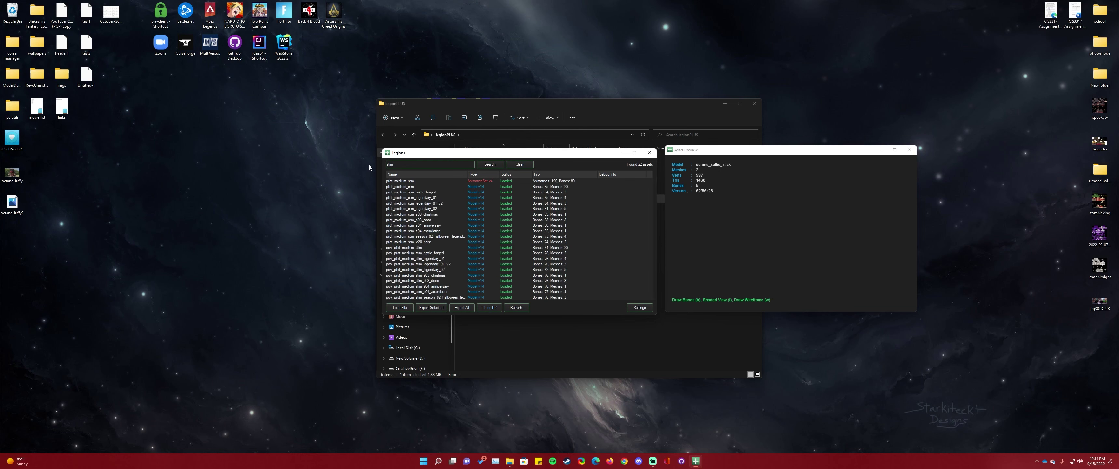
left_click(399, 186)
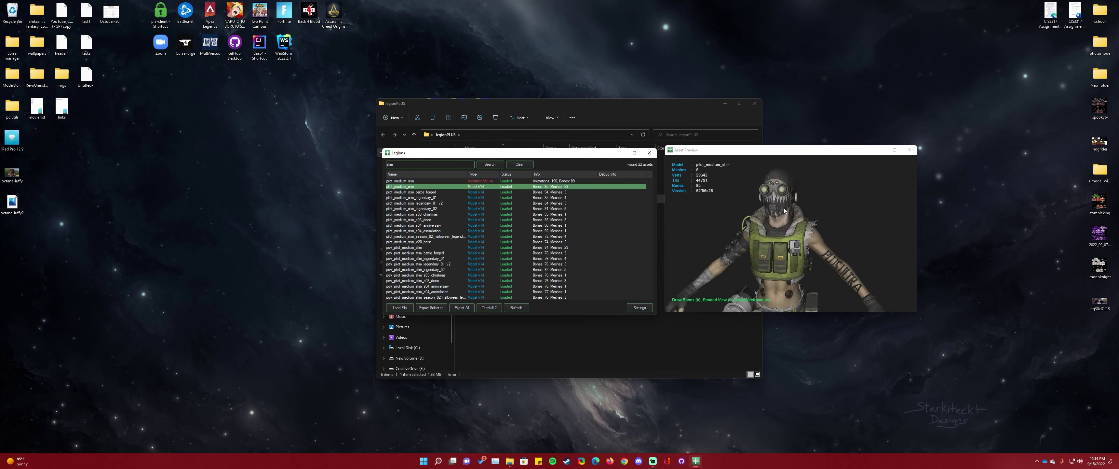
left_click_drag(777, 223, 796, 246)
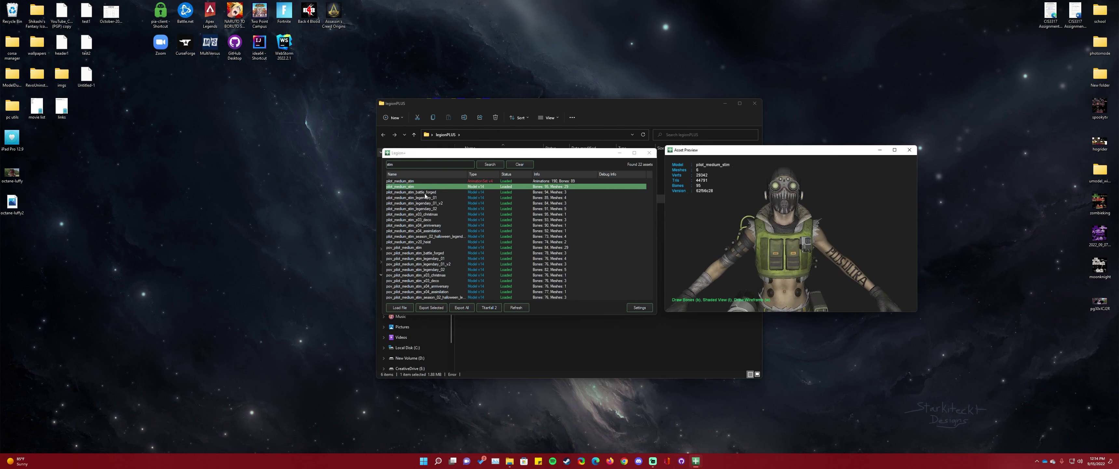
Compare the pilot_medium_stim skins in the asset preview, from battle_forged through the legendary variants to the Christmas skin and beyond
key("Down")
key("Up")
key("Down")
key("Down")
key("Down")
key("Up")
key("Up")
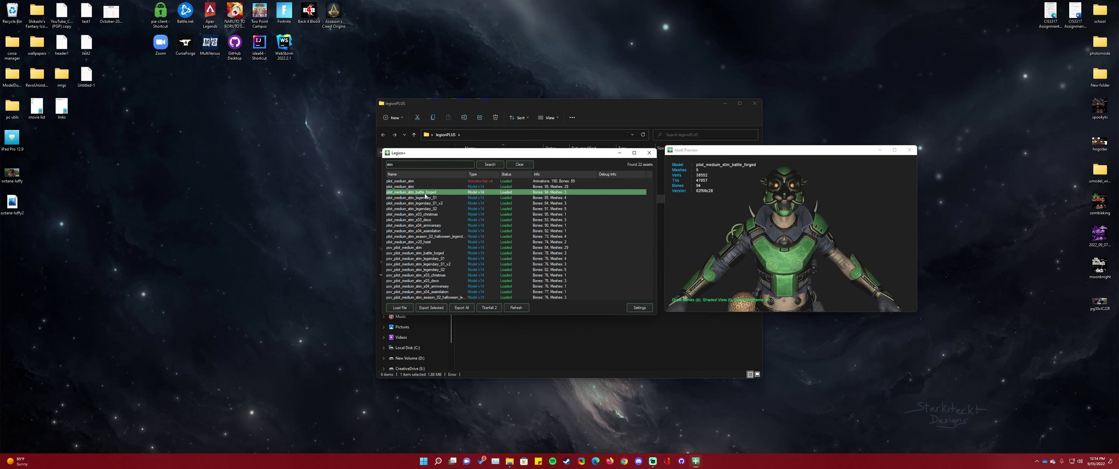
key("Down")
key("Up")
key("Down")
key("Down")
key("Down")
key("Down")
key("Down")
key("Down")
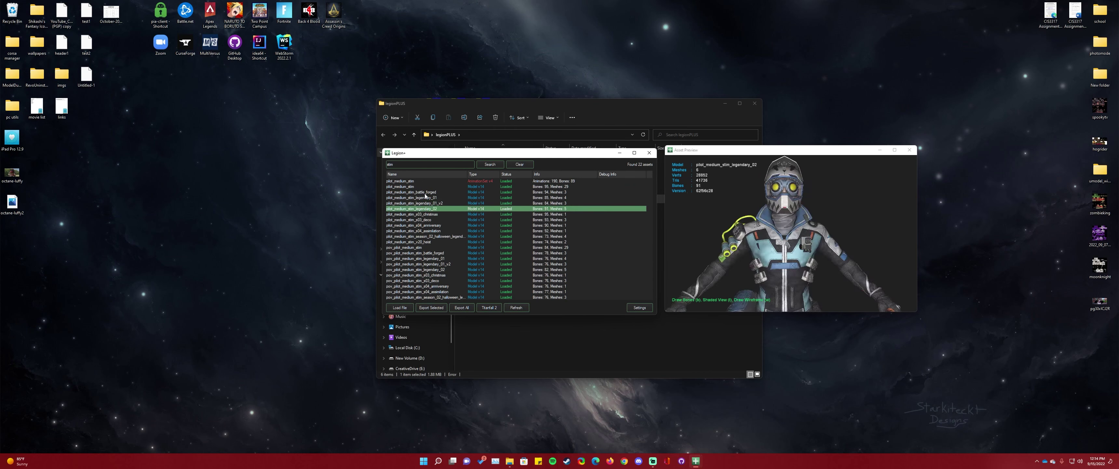
key("Down")
key("Up")
key("Up")
key("Up")
key("Up")
key("Down")
key("Down")
key("Down")
key("Up")
key("Up")
key("Up")
key("Down")
key("Down")
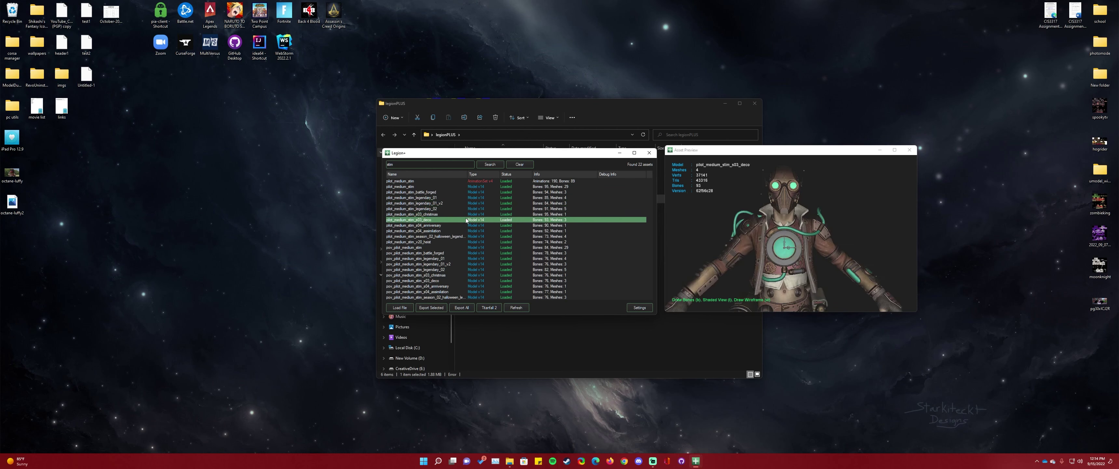
key("Down")
key("Down")
key("Down")
key("Down")
key("Down")
key("Up")
key("Up")
key("Up")
key("Up")
key("Up")
key("Up")
key("Up")
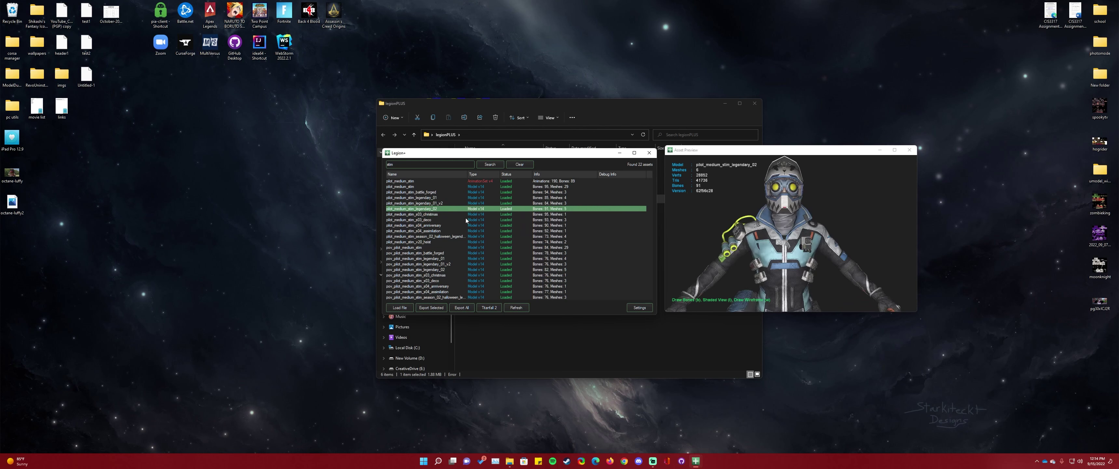
key("Up")
key("Down")
key("Down")
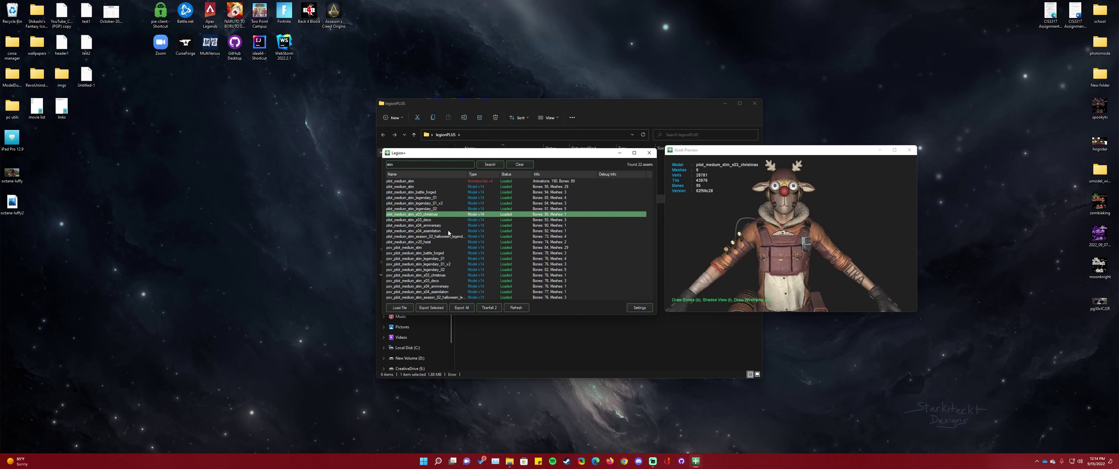
Compare the remaining pilot_medium_stim skins with their headless pov_pilot_medium_stim counterparts in the asset preview
key("Down")
key("Down")
key("Down")
key("Down")
key("Down")
key("Down")
key("Down")
key("Down")
key("Down")
key("Down")
key("Down")
key("Down")
key("Down")
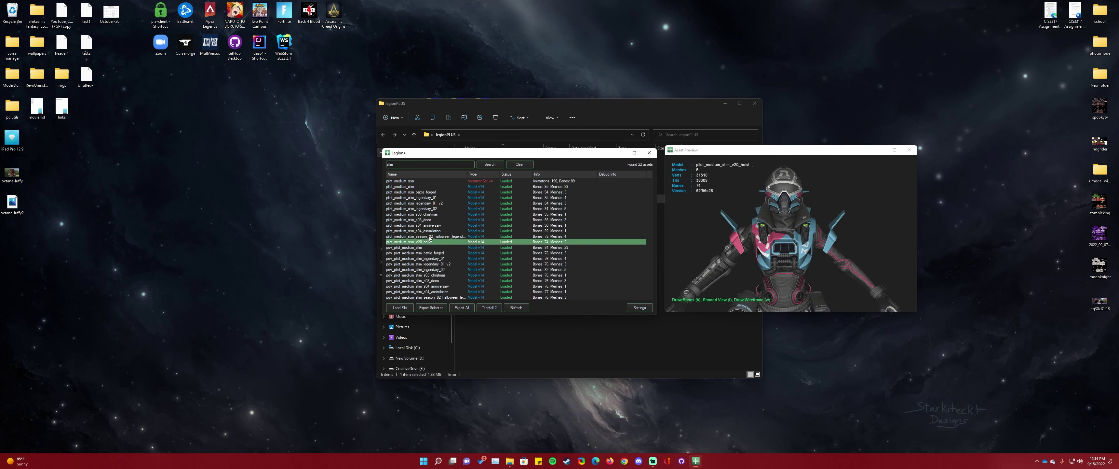
key("Up")
key("Up")
key("Up")
key("Up")
key("Up")
key("Up")
key("Up")
key("Up")
key("Up")
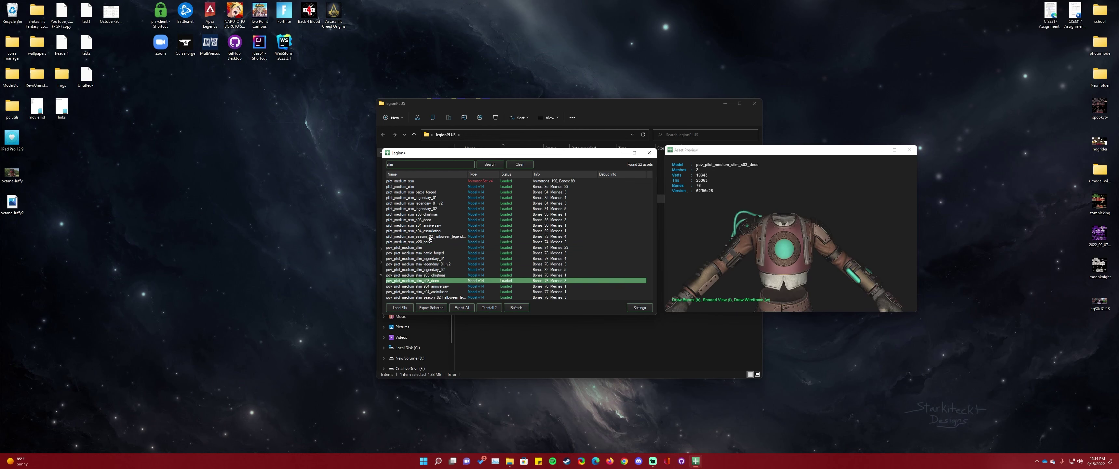
key("Up")
key("Up")
key("Up")
key("Up")
key("Up")
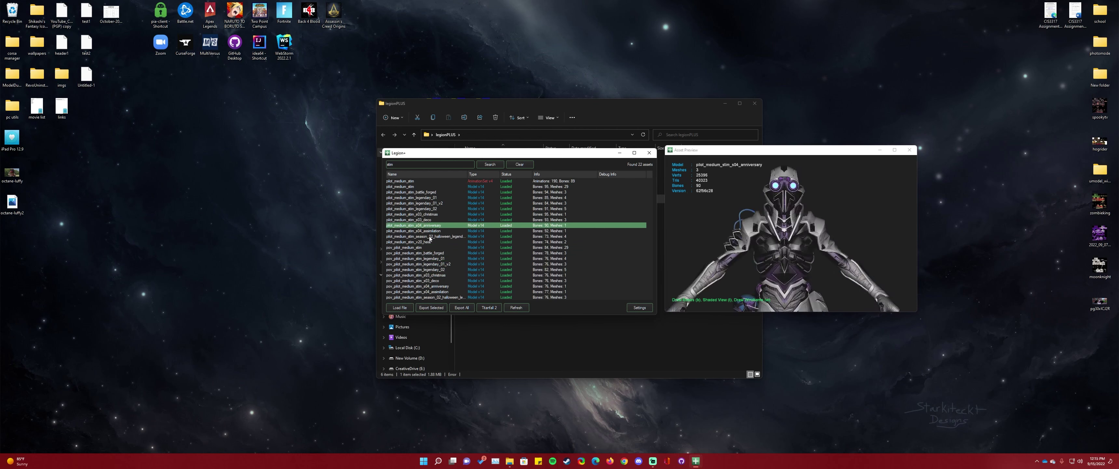
key("Down")
key("Down")
key("Down")
key("Down")
key("Down")
key("Down")
key("Down")
key("Down")
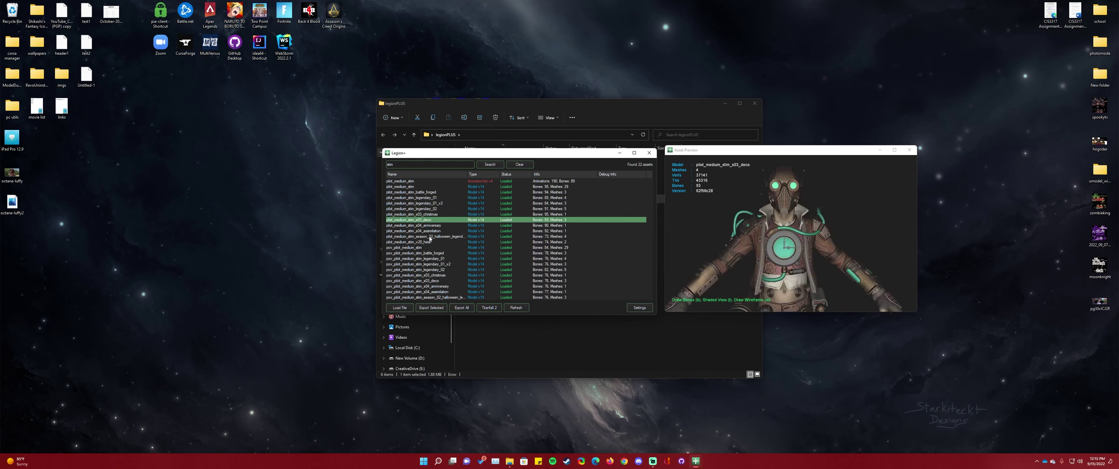
key("Down")
key("Down")
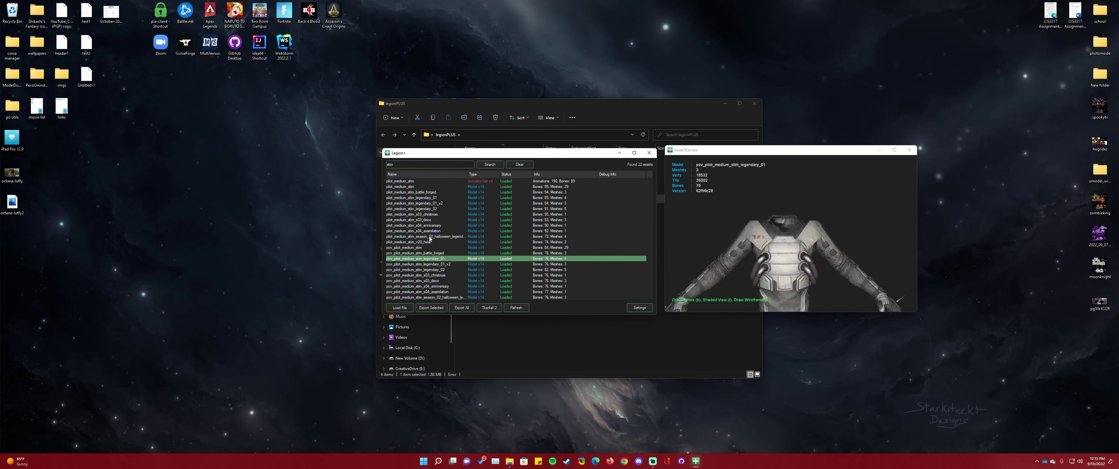
Look through the rpak files in the paks\Win64 folder around common.rpak without loading any of them
left_click(408, 308)
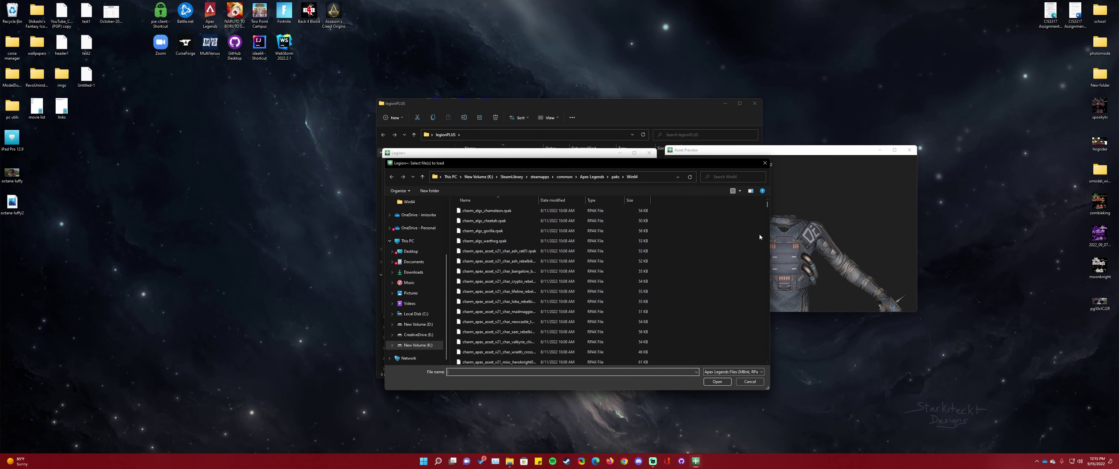
left_click_drag(768, 206, 758, 272)
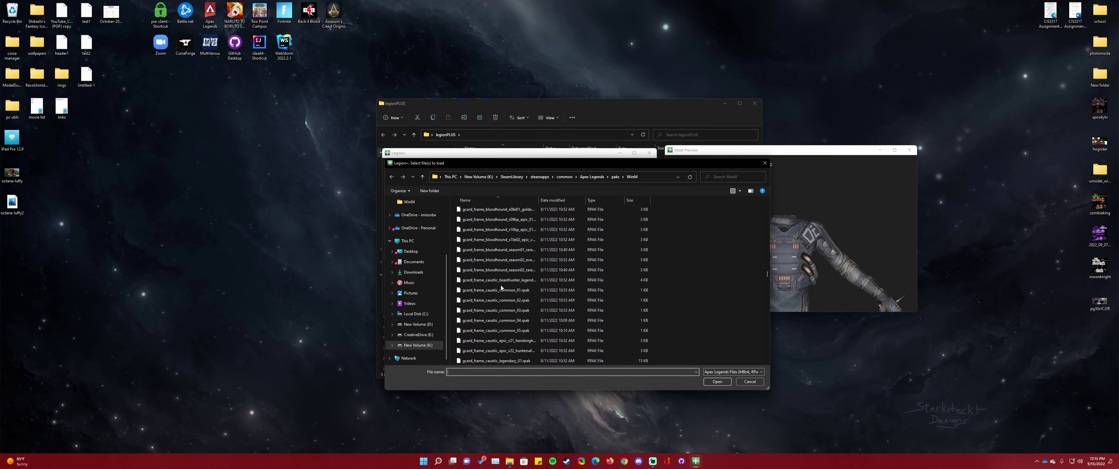
scroll(499, 280, "up", 15)
scroll(495, 282, "up", 5)
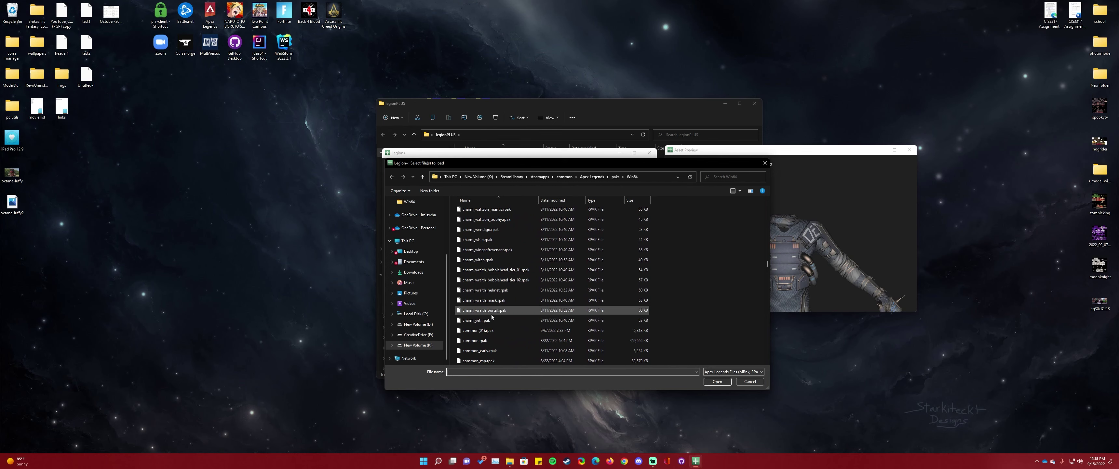
left_click(753, 384)
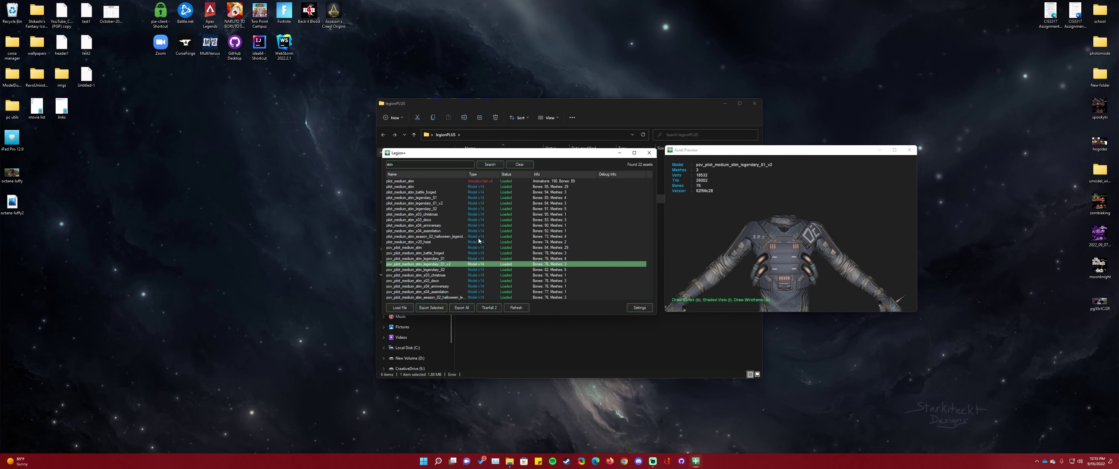
Export the pilot_medium_stim animation set and preview the Halloween, anniversary, and Christmas stim skins
left_click(406, 181)
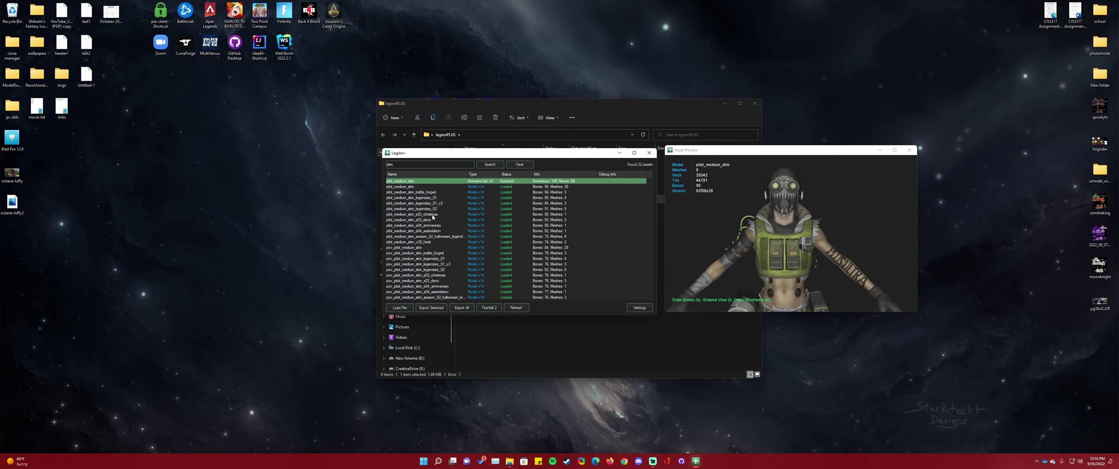
left_click(411, 237)
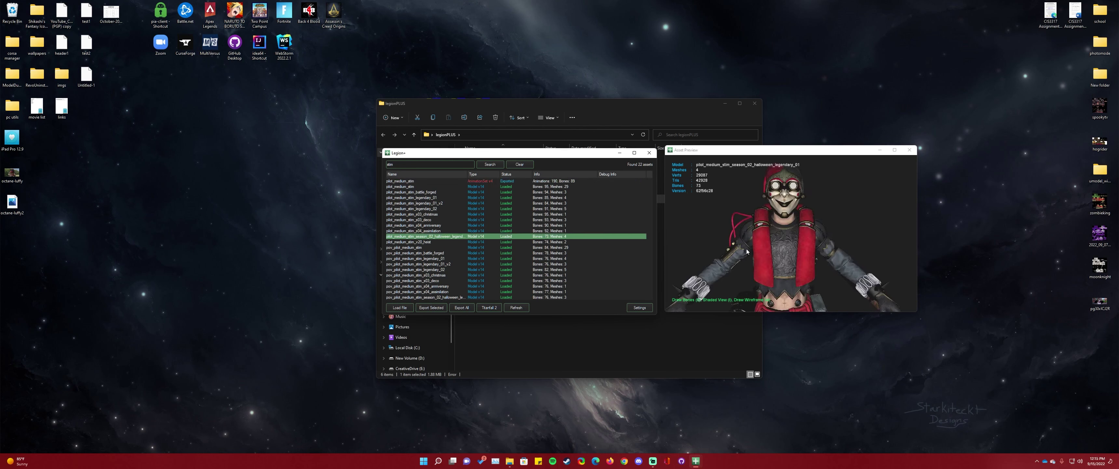
key("Up")
key("Up")
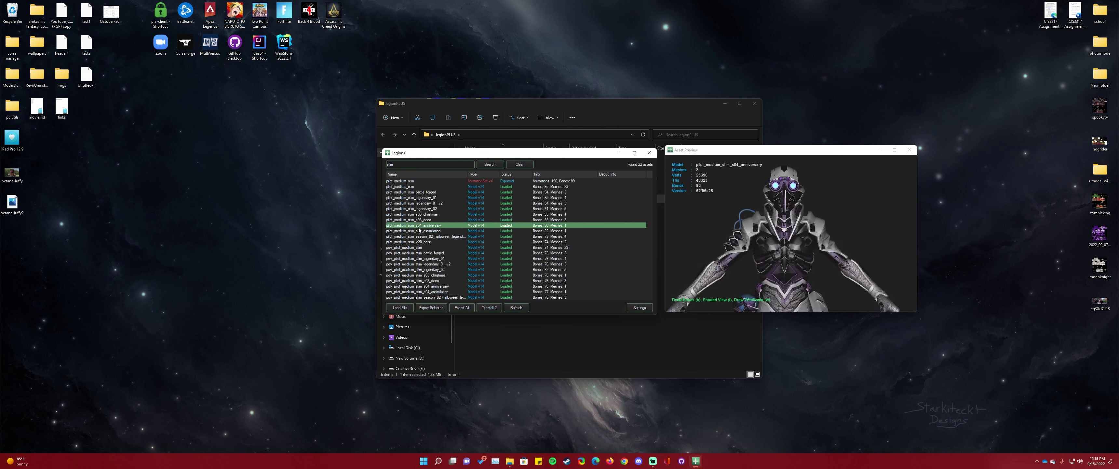
key("Up")
key("Up")
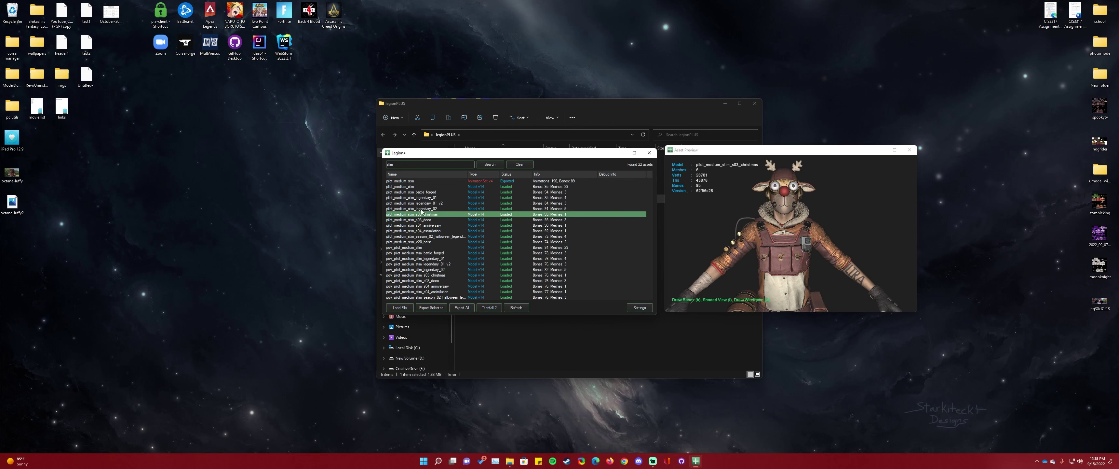
Preview the pilot_medium_stim legendary skins again, including pilot_medium_stim_legendary_01_v2
key("Up")
left_click(423, 204)
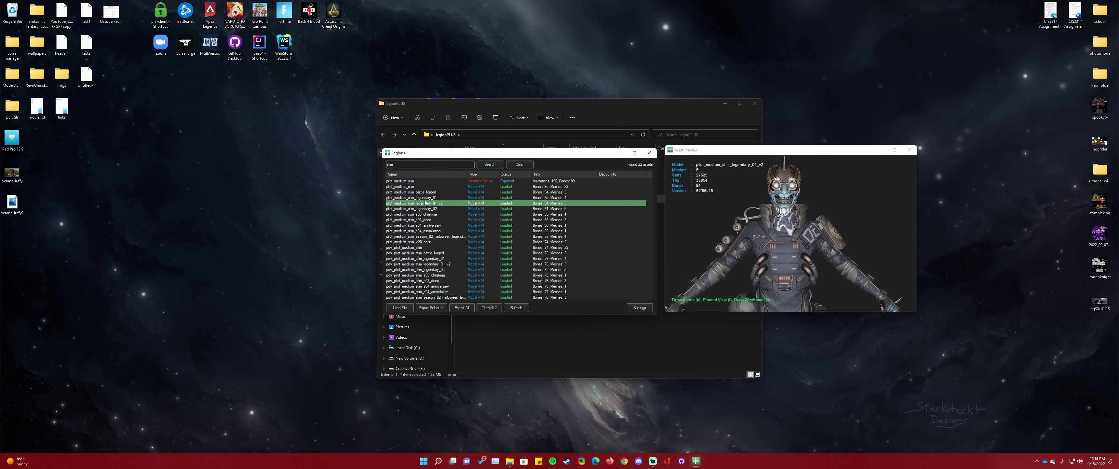
key("Up")
key("Up")
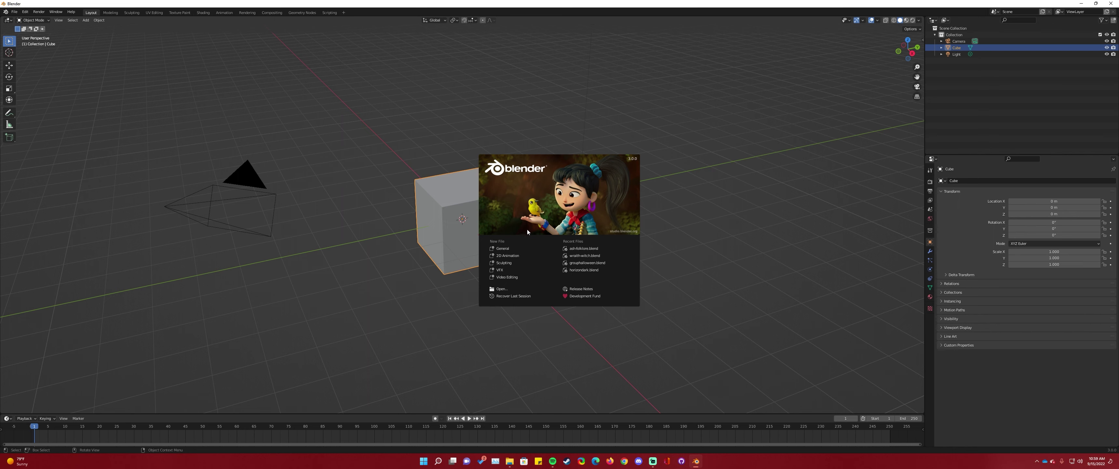
In Blender, start a General file, then install and enable the SEAnim add-on from io_anim_seanim-0.4.2.zip on the desktop
left_click(502, 249)
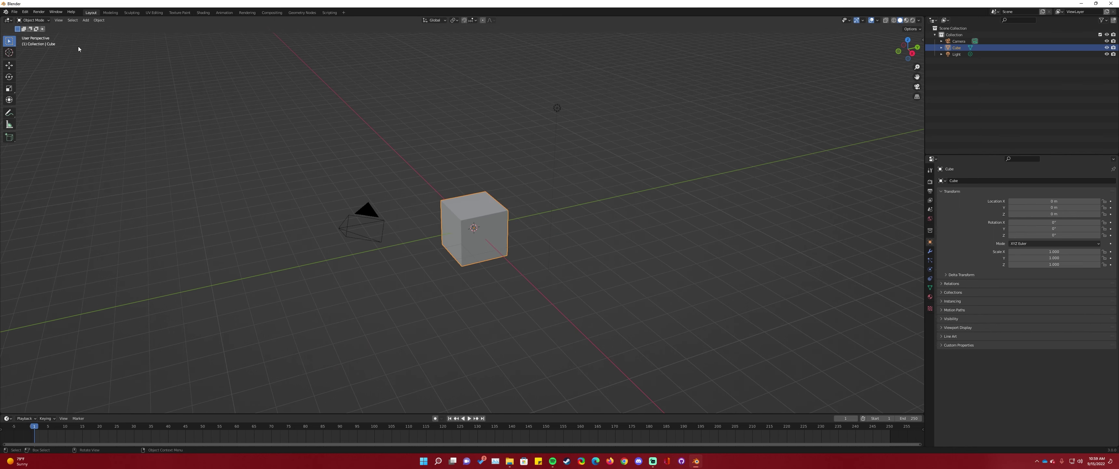
left_click(25, 12)
left_click(39, 107)
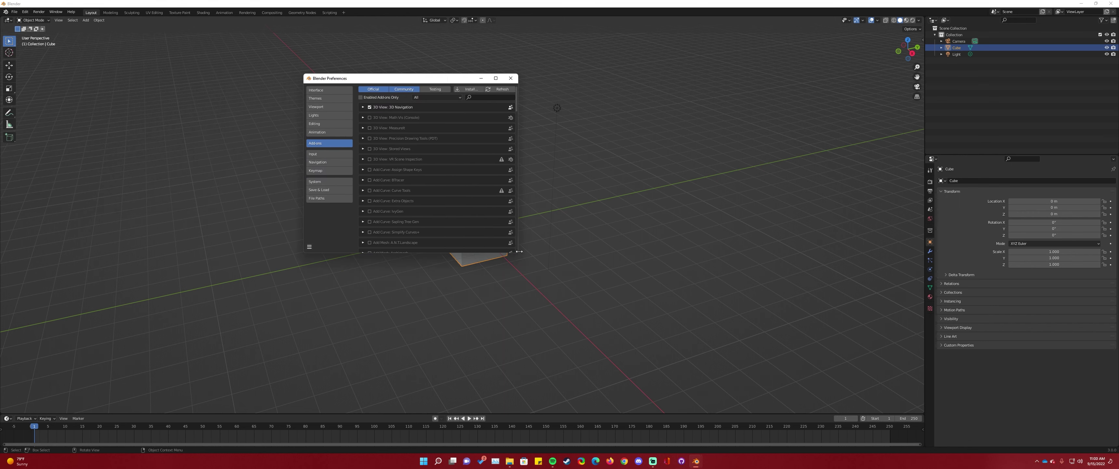
left_click_drag(521, 257, 650, 322)
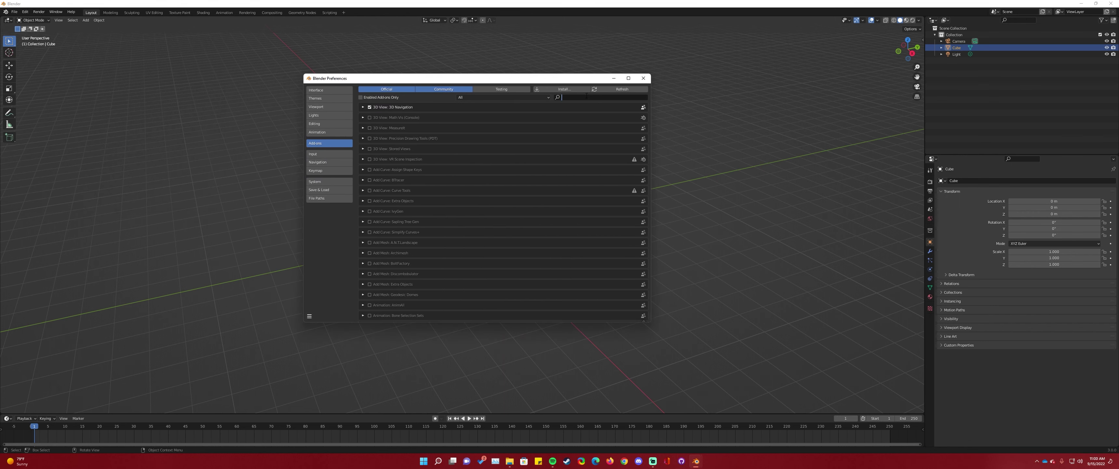
left_click(565, 89)
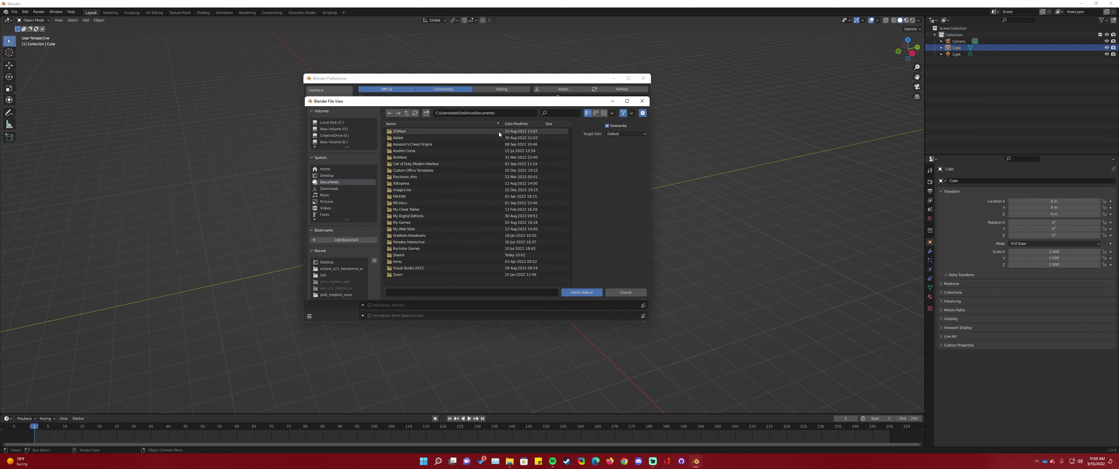
left_click(331, 175)
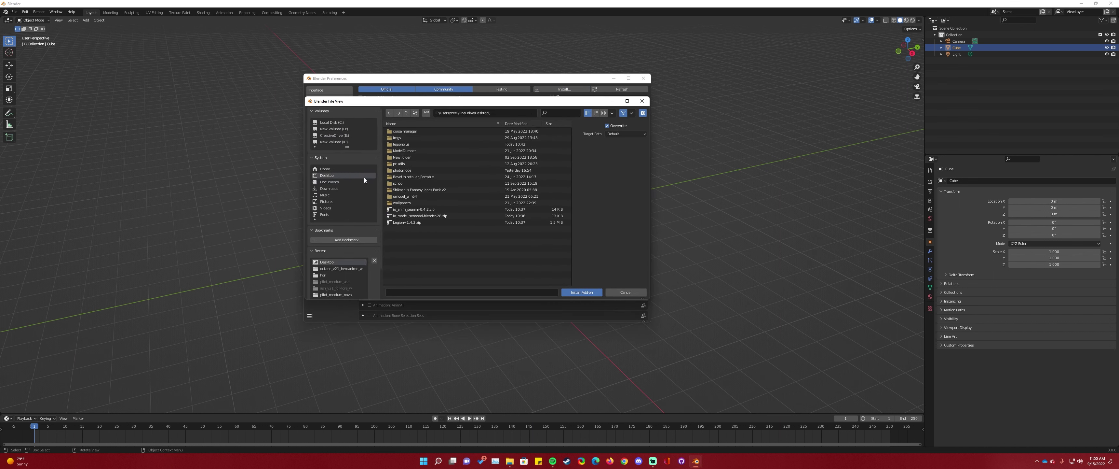
double_click(434, 210)
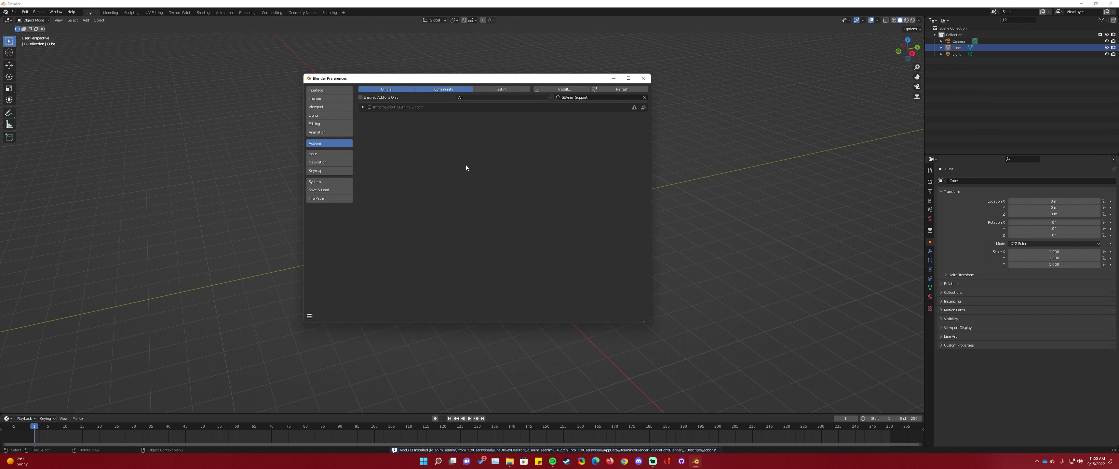
left_click(369, 107)
Install the SEModel add-on from io_model_semodel-blender-28.zip on the desktop and enable it
left_click(541, 89)
left_click(413, 216)
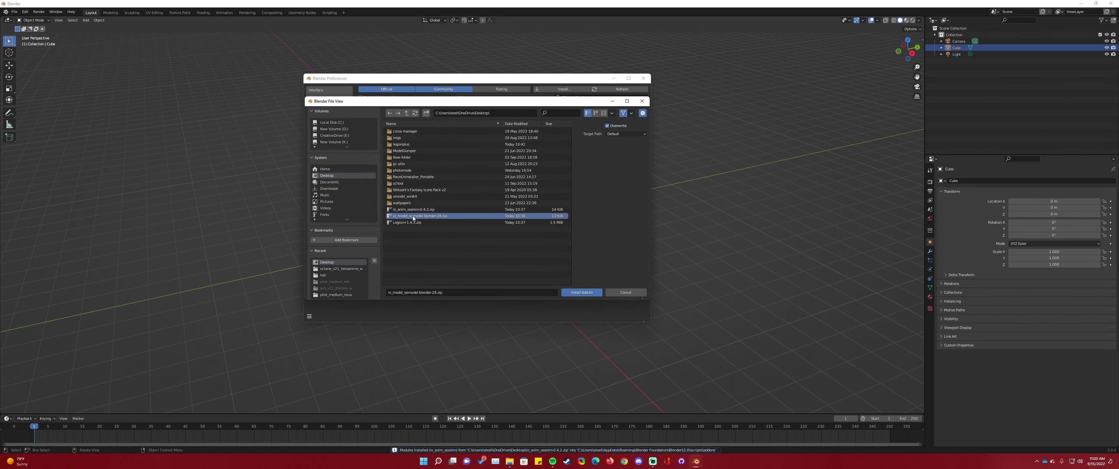
left_click(572, 293)
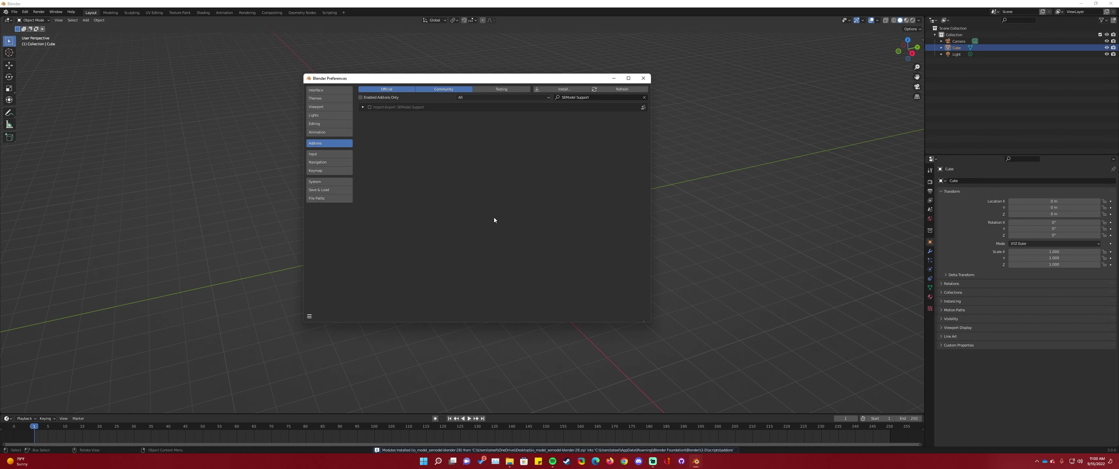
left_click(370, 107)
Look up the Copy Attributes Menu add-on by searching the add-ons for "copy", and close the preferences
left_click(644, 97)
left_click(634, 97)
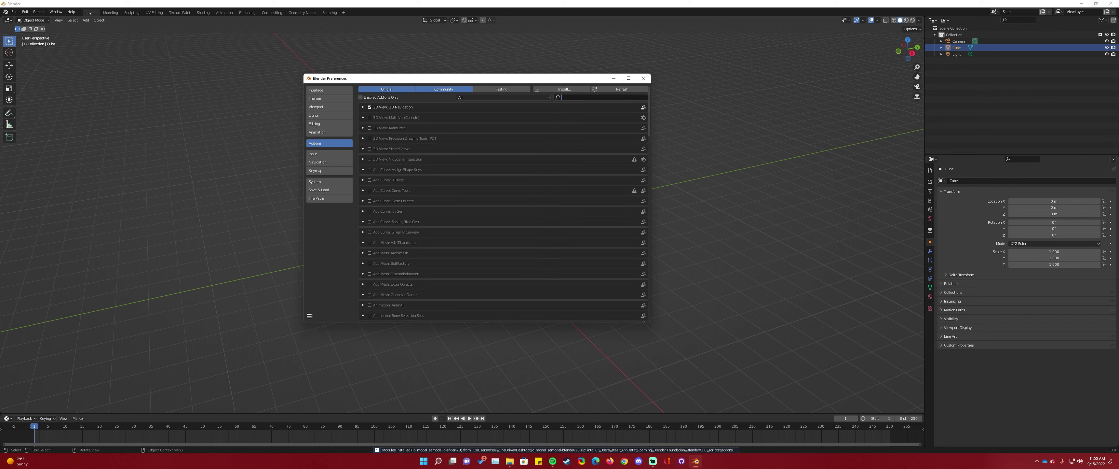
type("copy")
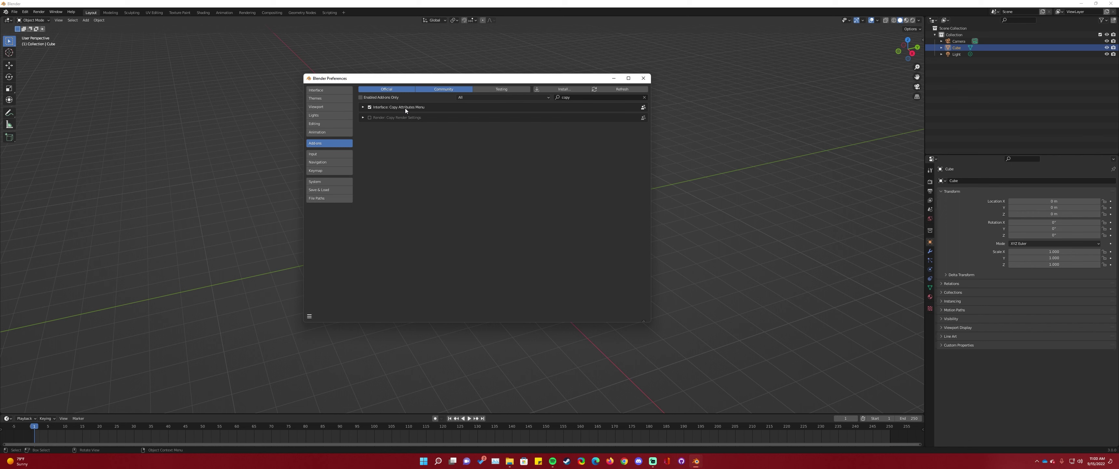
left_click(643, 77)
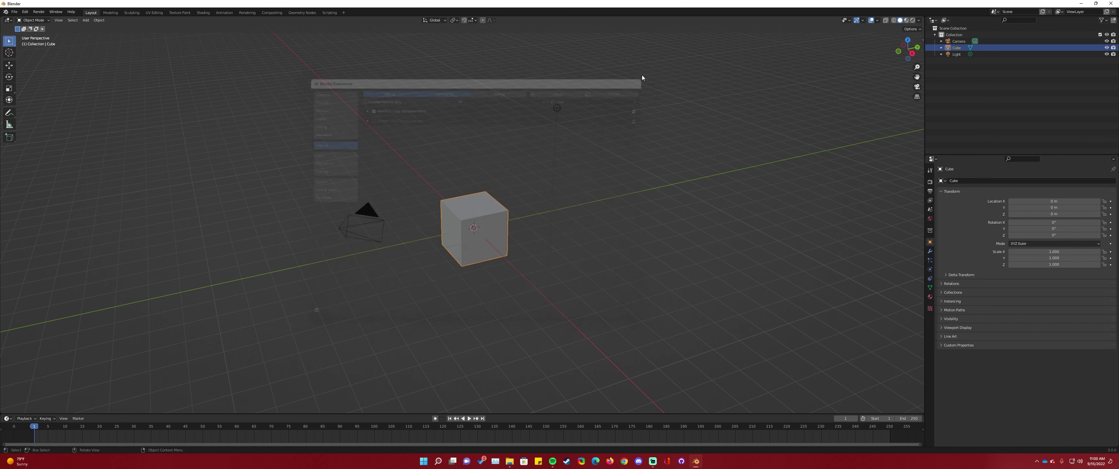
Delete the default cube, camera and light from the scene
scroll(374, 186, "down", 2)
left_click_drag(320, 163, 533, 260)
key("Delete")
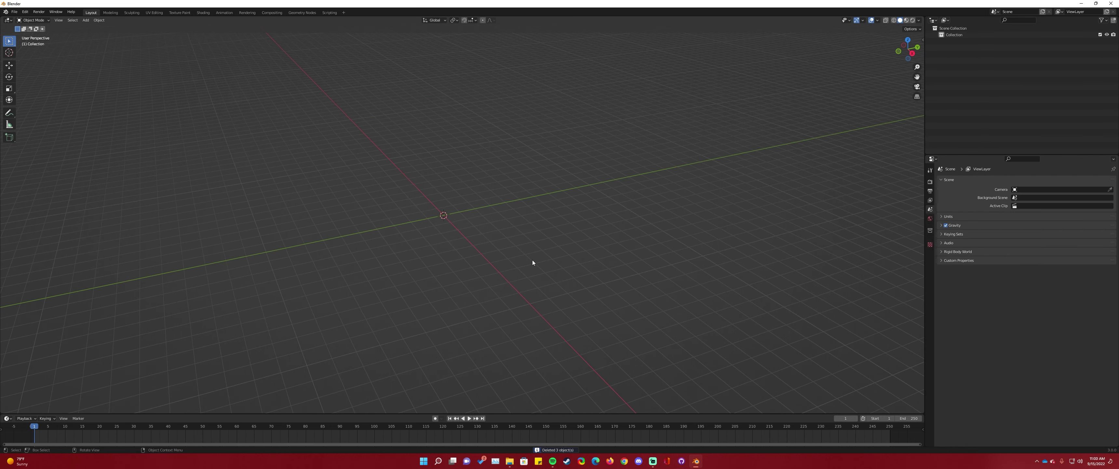
Start an SEModel import and browse to the exported_files folder inside the legionplus folder on the desktop
left_click(14, 12)
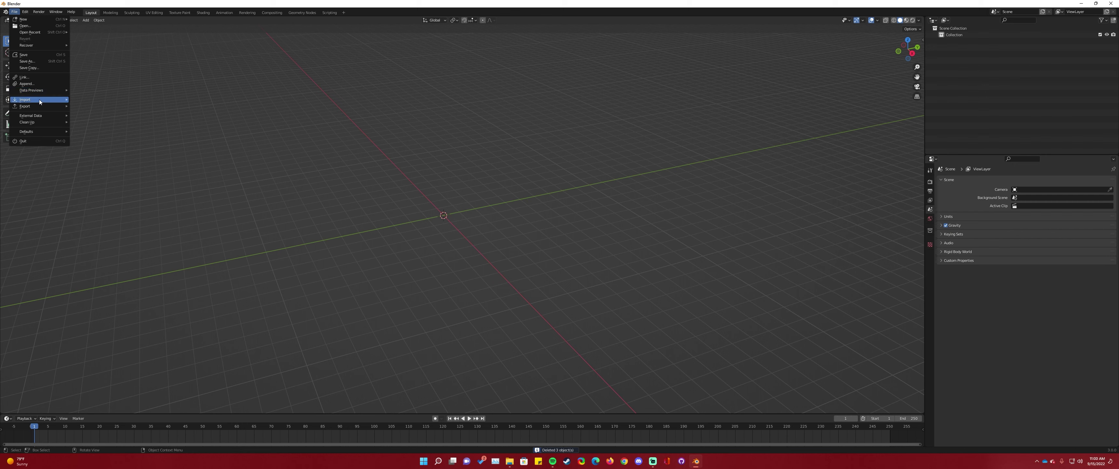
mouse_move(40, 99)
left_click(114, 197)
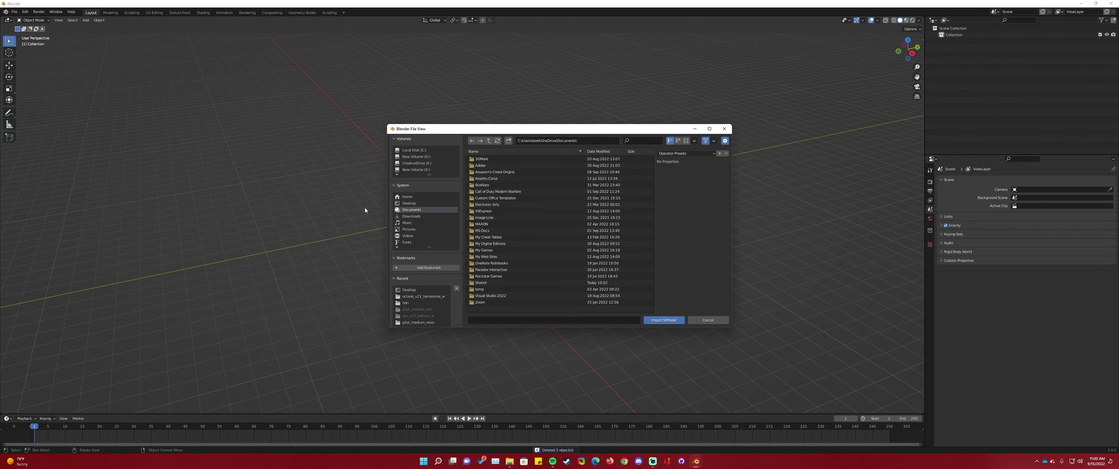
left_click(417, 203)
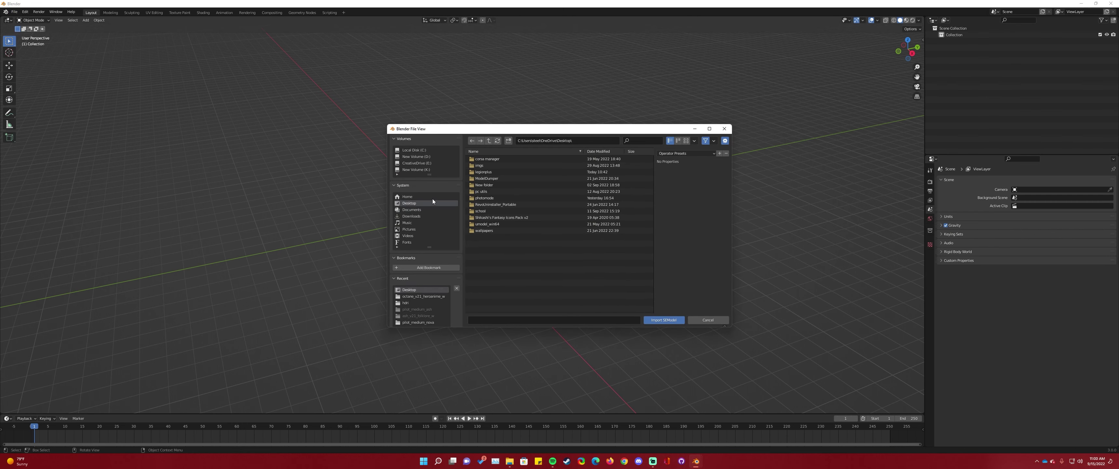
double_click(491, 172)
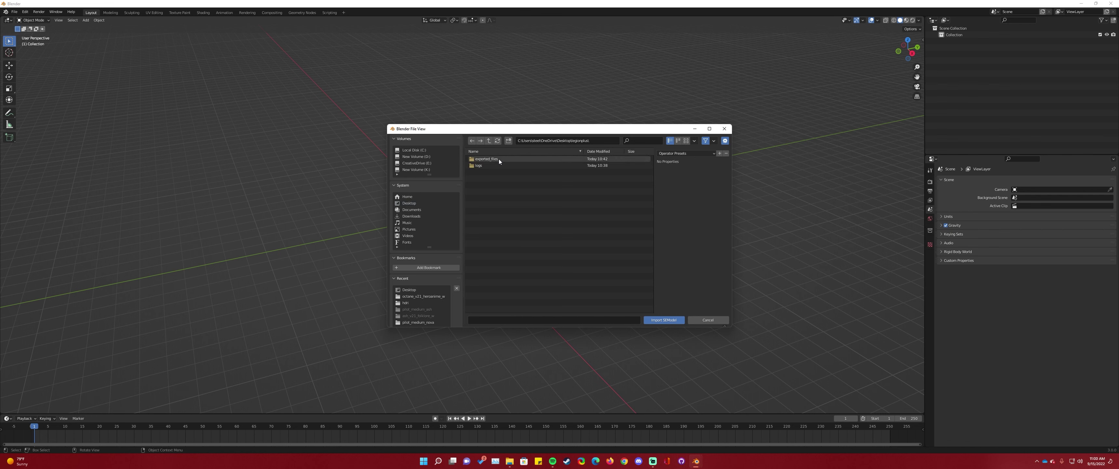
left_click(498, 160)
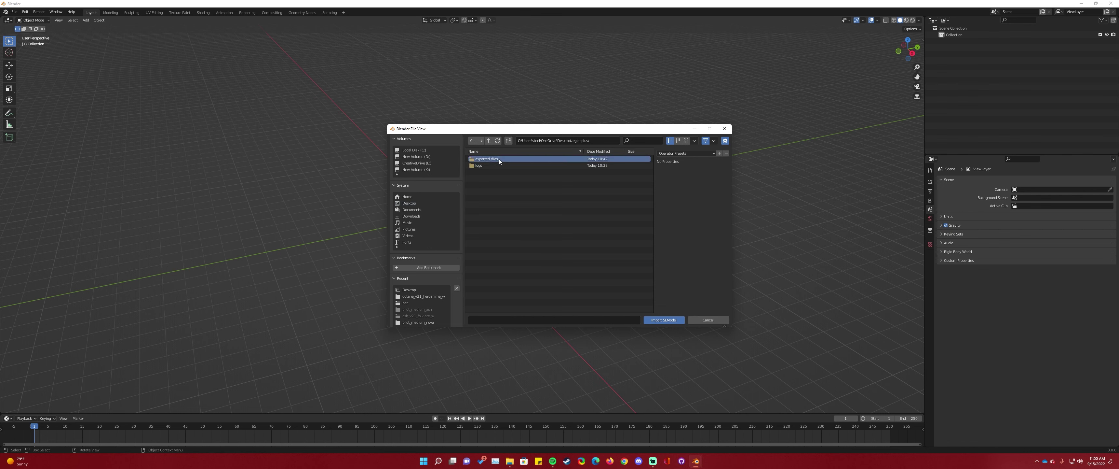
double_click(498, 159)
Import the octane_v21_hensanime_w LOD0 model from its folder inside the exported models folder
left_click(498, 185)
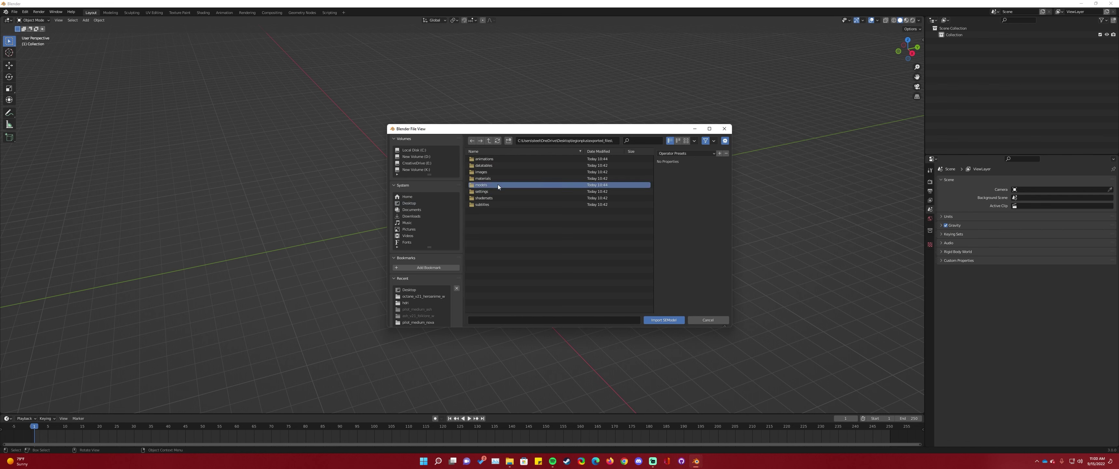
double_click(497, 185)
left_click(499, 167)
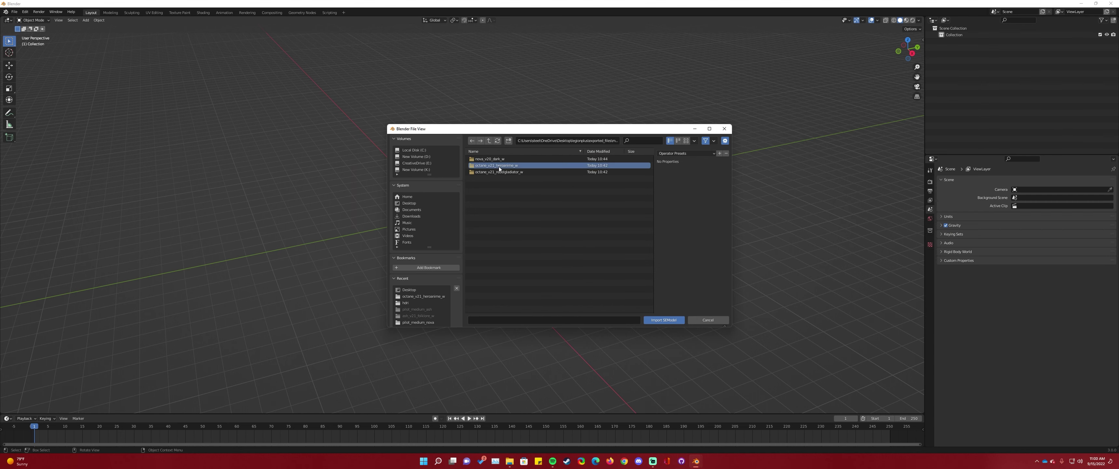
double_click(499, 167)
left_click(499, 165)
left_click(654, 319)
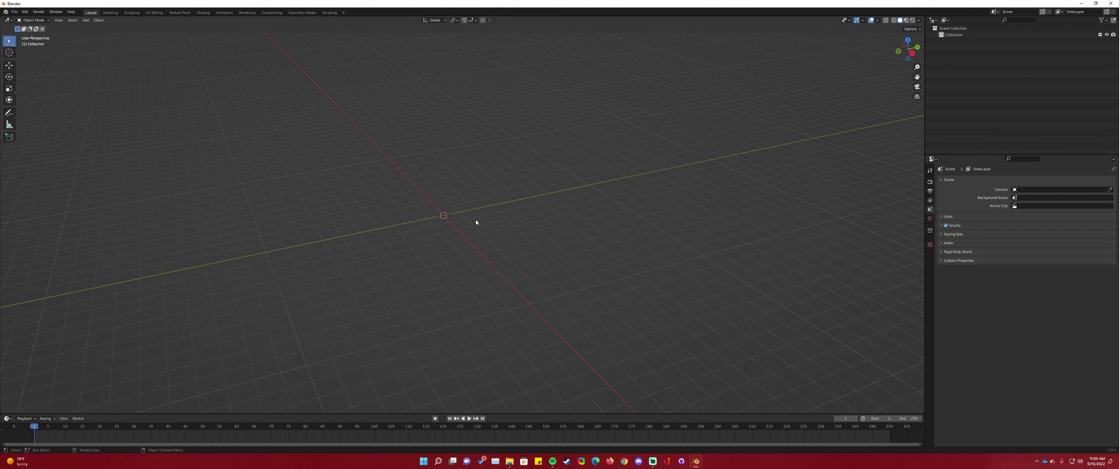
Switch the viewport to Material Preview shading and view the imported Octane model from the front
middle_click_drag(468, 220, 522, 217)
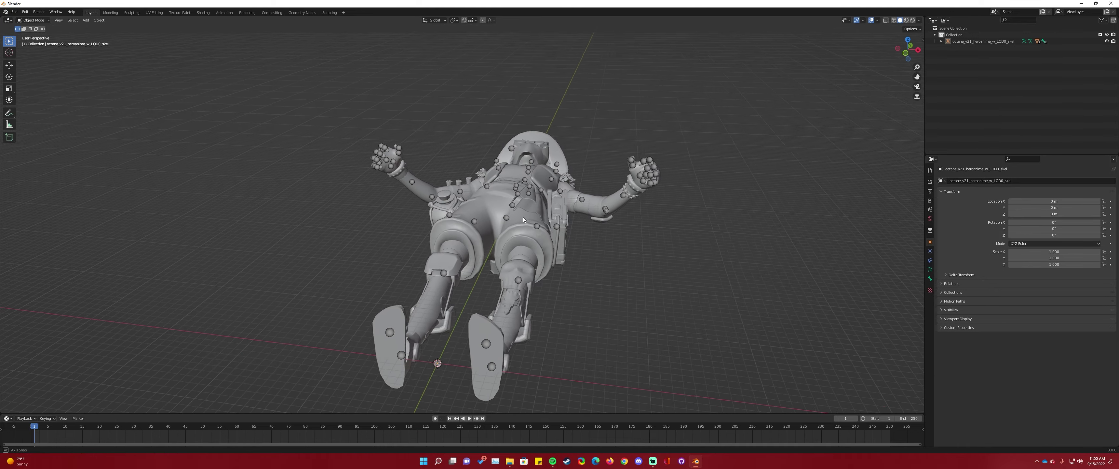
left_click(906, 20)
mouse_move(565, 174)
middle_mouse_down()
mouse_move(579, 180)
mouse_move(545, 184)
mouse_move(517, 209)
mouse_move(577, 177)
mouse_move(574, 168)
middle_mouse_up()
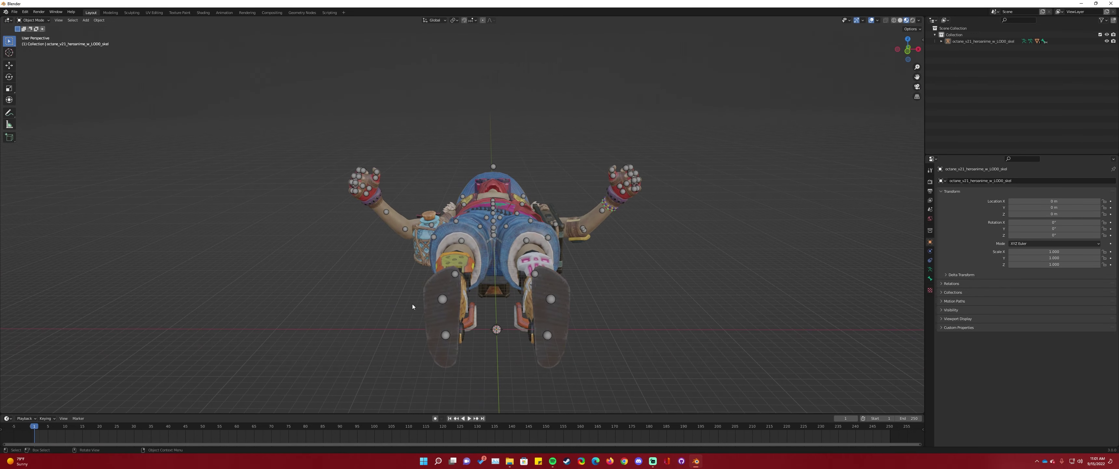
Rotate the Octane skeleton 90 degrees around the X axis
left_click(442, 300)
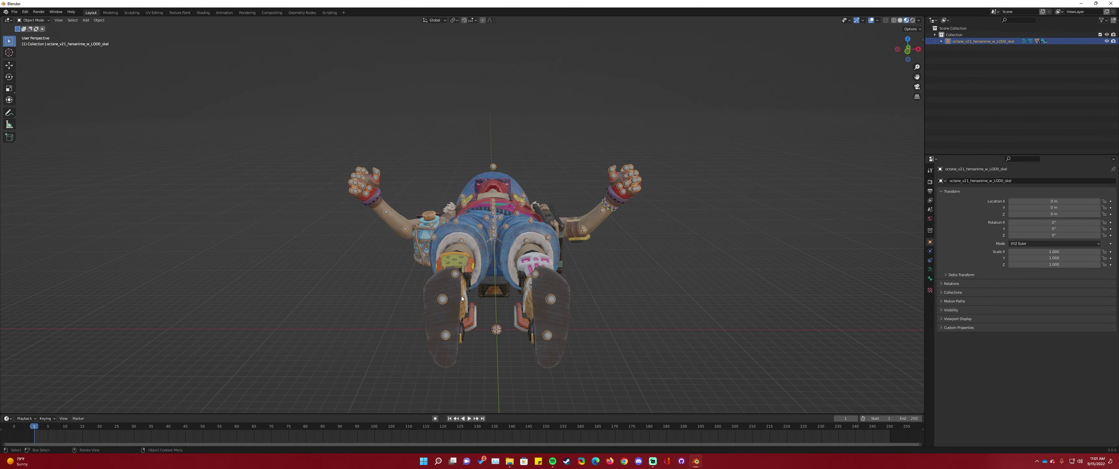
scroll(448, 299, "up", 1)
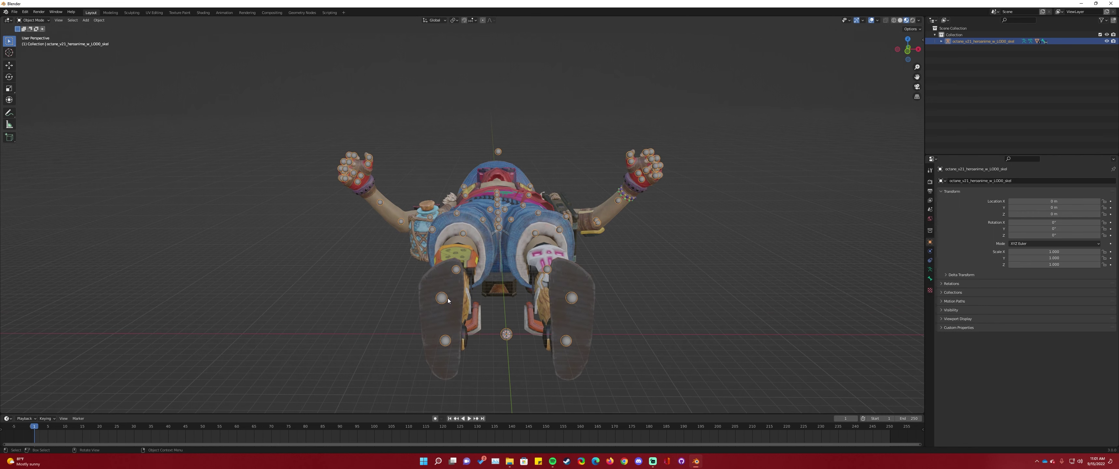
type("r")
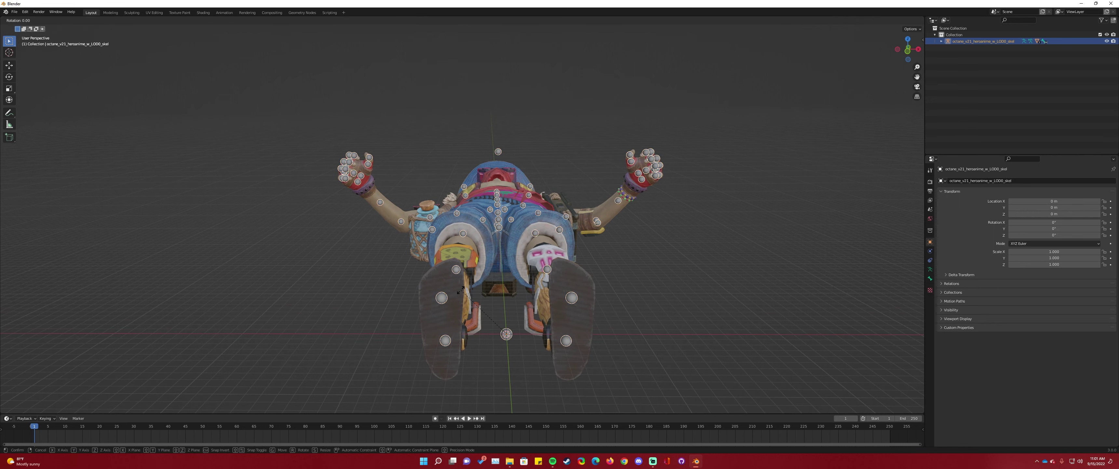
type("x90")
key("Return")
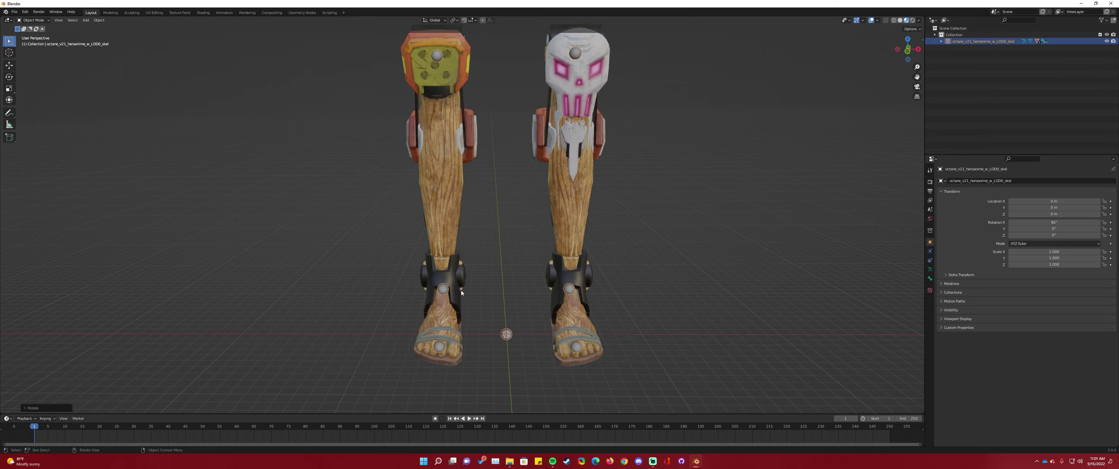
Scale the Octane skeleton uniformly by 0.026 and frame the smaller model in the viewport
scroll(492, 171, "down", 2)
scroll(506, 322, "down", 5)
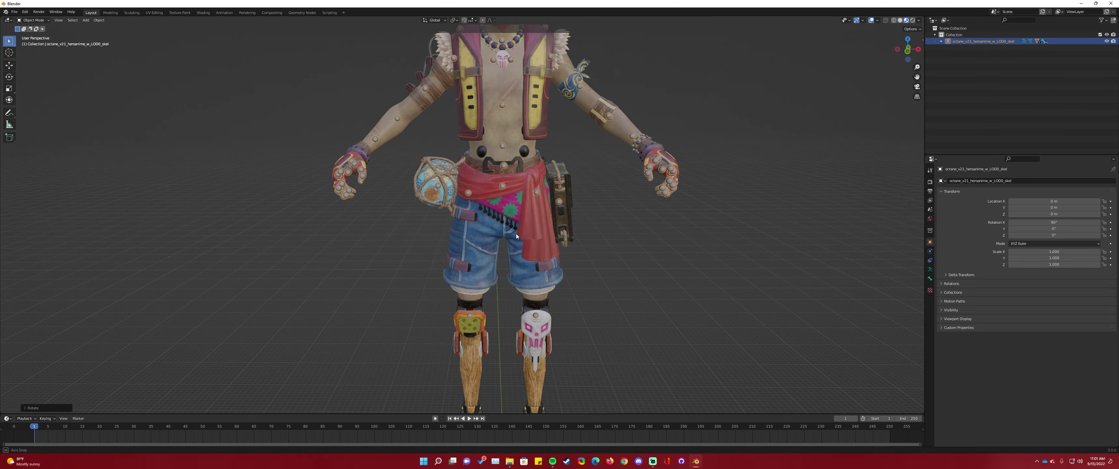
mouse_move(516, 233)
middle_mouse_down()
mouse_move(500, 257)
mouse_move(514, 221)
middle_mouse_up()
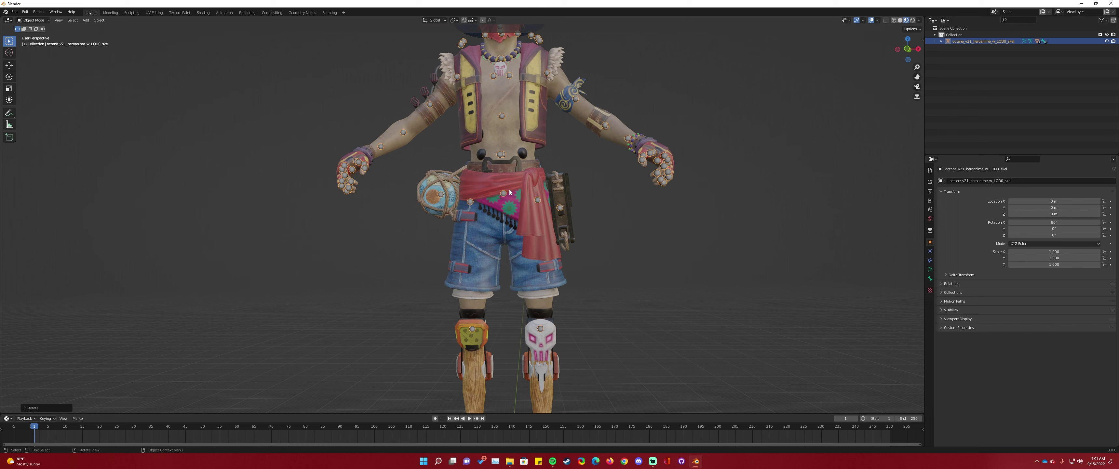
type("s")
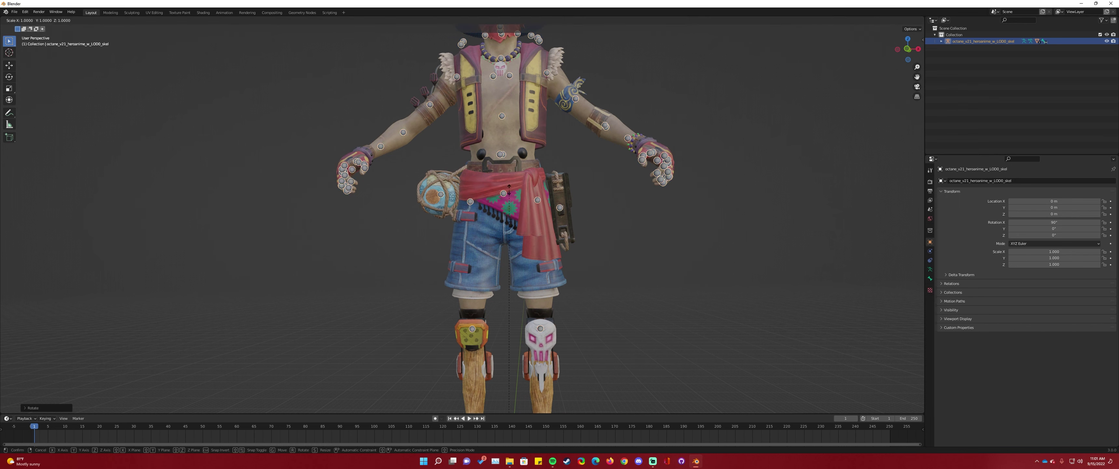
type("0.026")
key("Return")
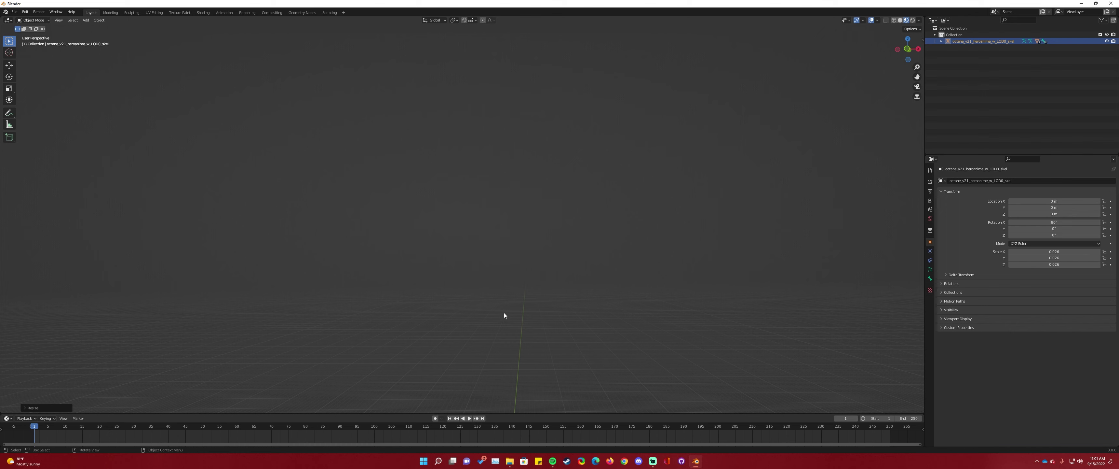
scroll(515, 234, "up", 10)
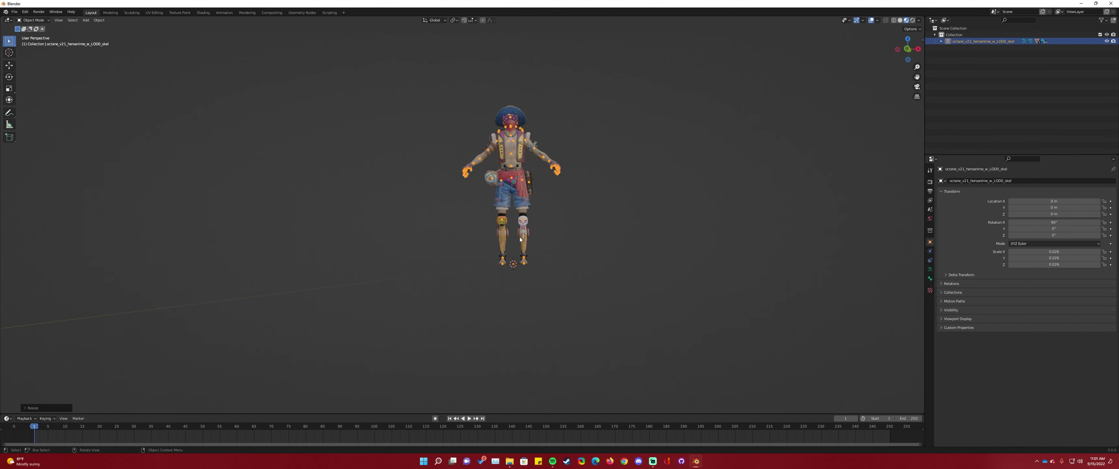
scroll(520, 239, "up", 6)
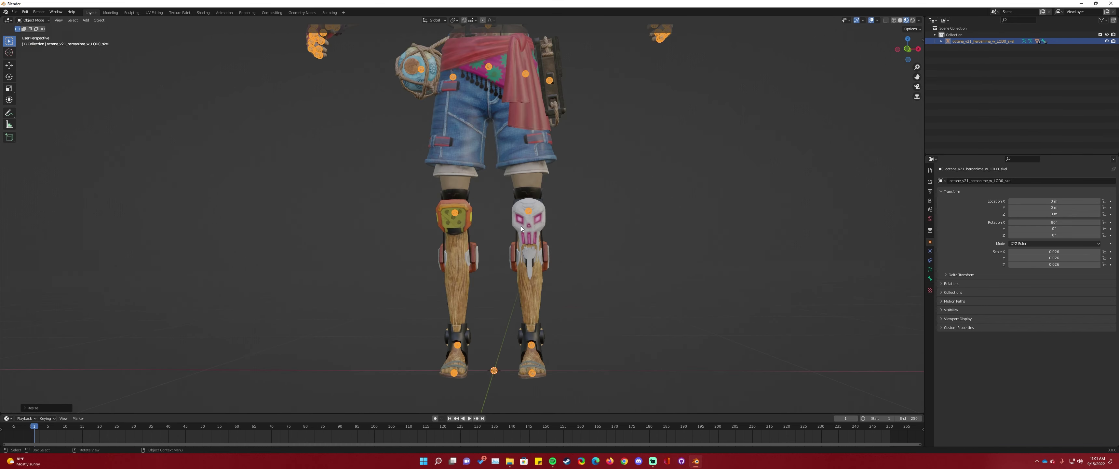
scroll(525, 214, "up", 10, "shift")
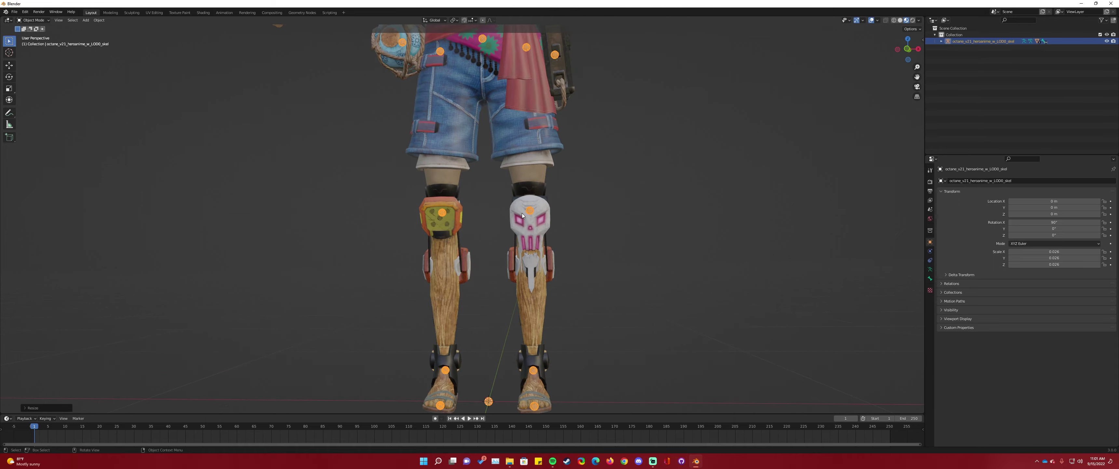
Switch the Octane skeleton to Pose Mode, select the head bone and show its viewport display custom shape settings
middle_click_drag(543, 252, 527, 238)
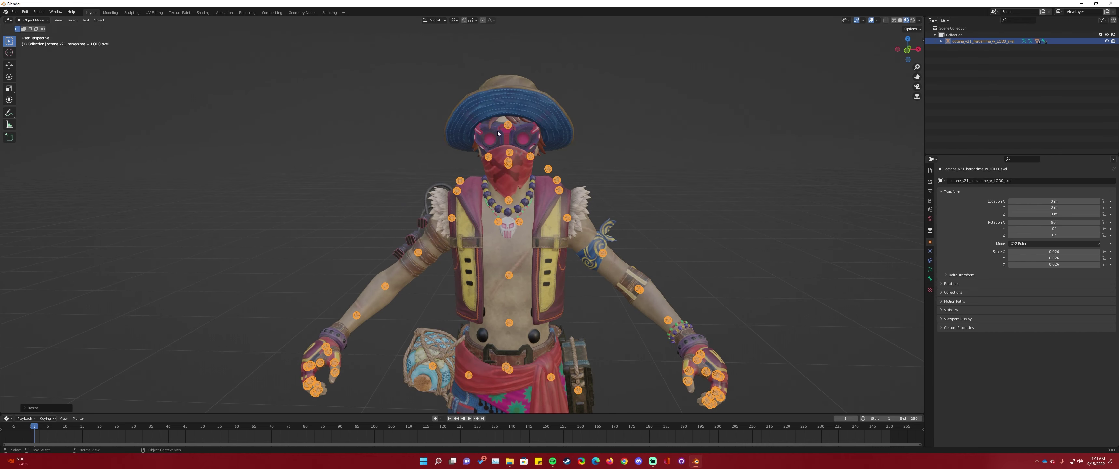
left_click(32, 20)
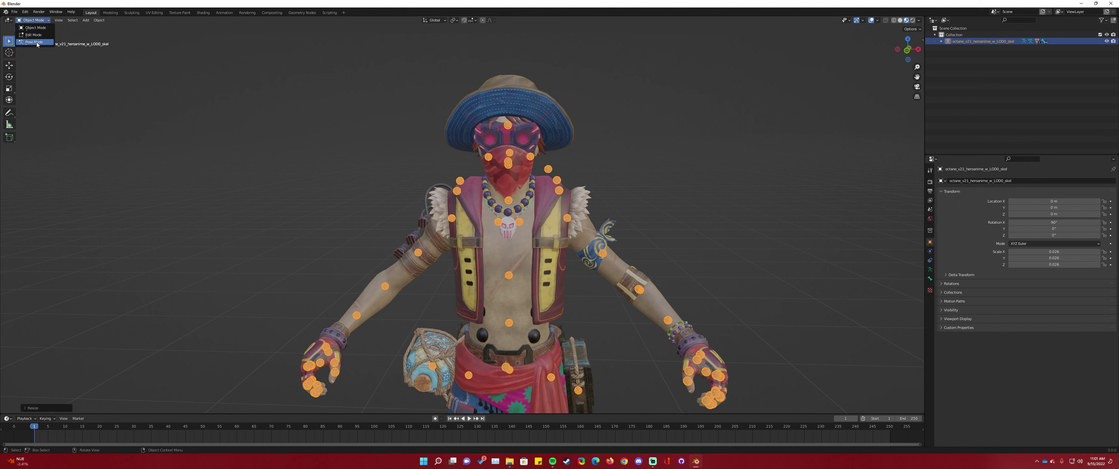
left_click(35, 42)
left_click(508, 126)
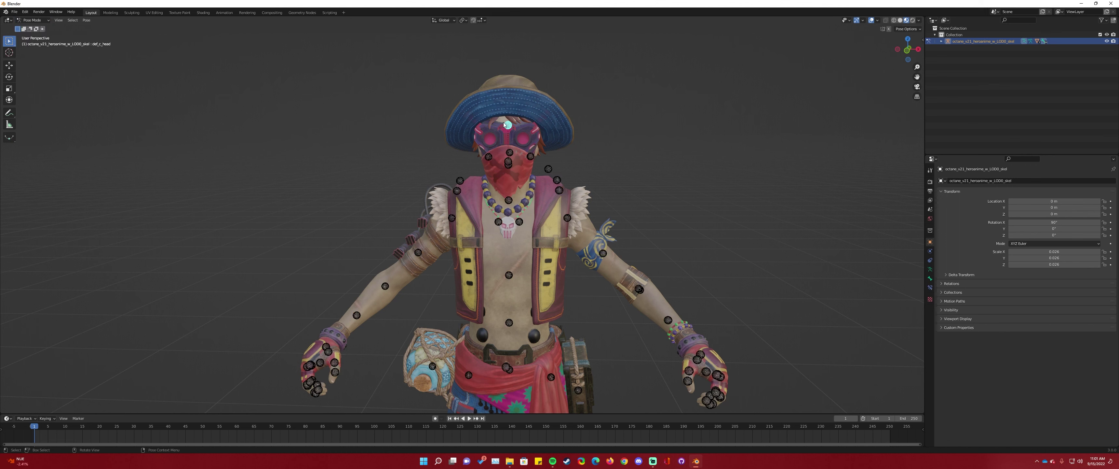
left_click(930, 278)
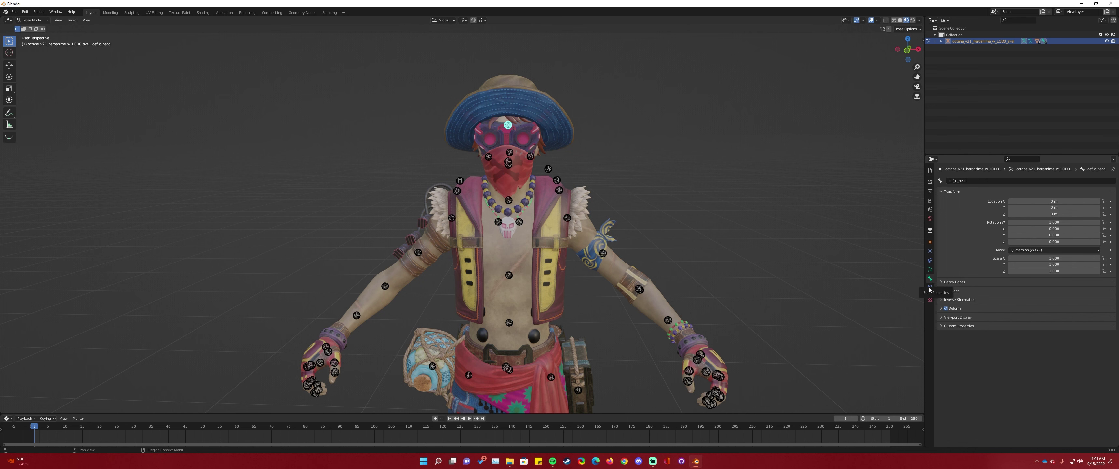
left_click(959, 316)
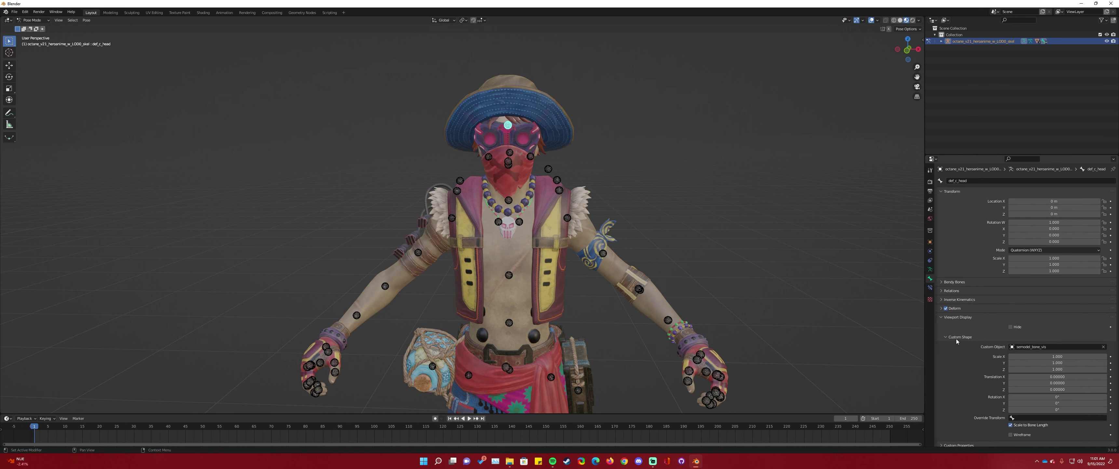
Set the head bone's custom shape scale to 0.2 on X, Y and Z
left_click(1055, 356)
type("0.2")
key("Tab")
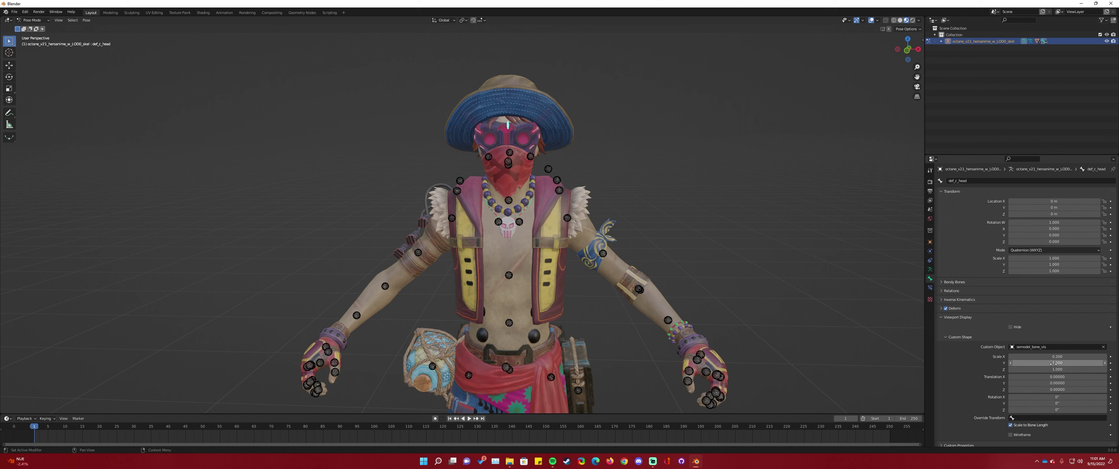
type("0.2")
key("Return")
left_click(1051, 369)
type("0.2")
key("Return")
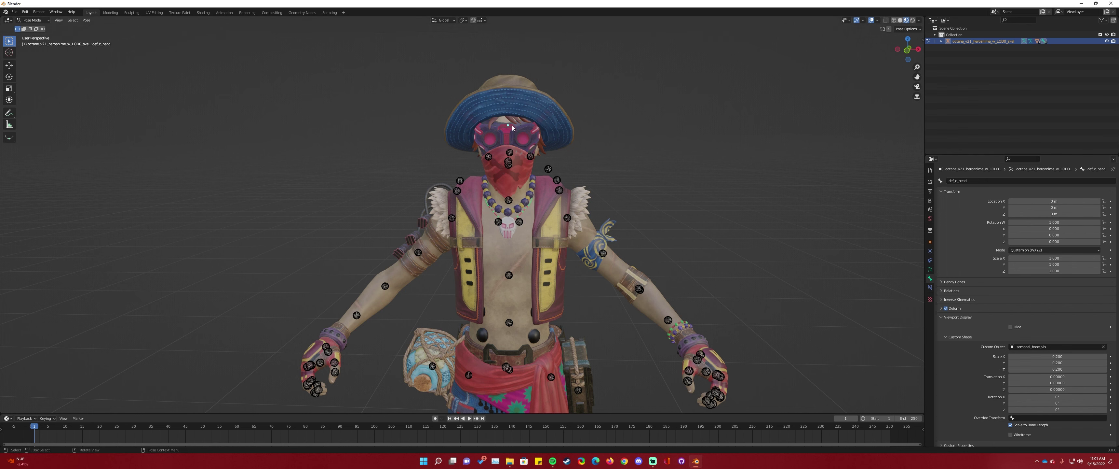
Copy the head bone's custom shape to all bones of the skeleton and clear the bone selection
key("a")
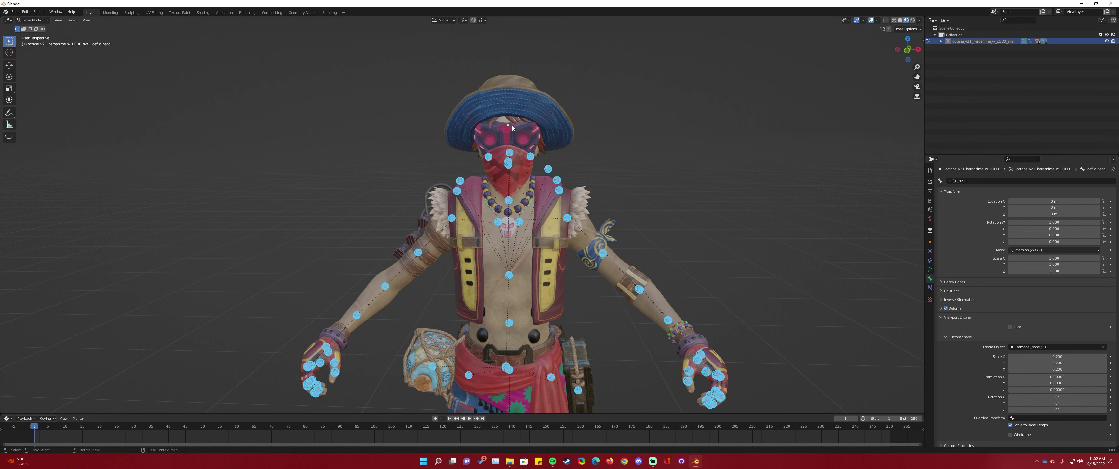
right_click(513, 127)
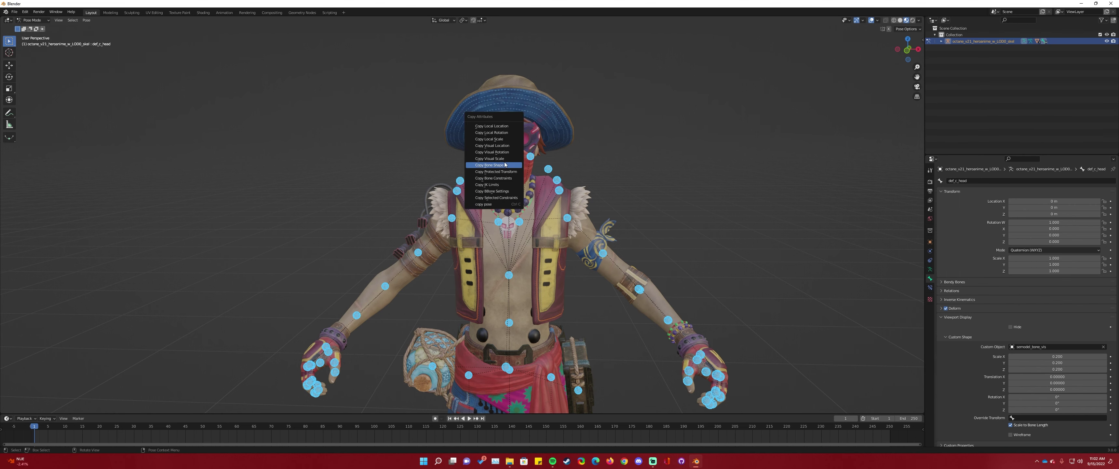
left_click(495, 165)
middle_click_drag(523, 254, 526, 220, "shift")
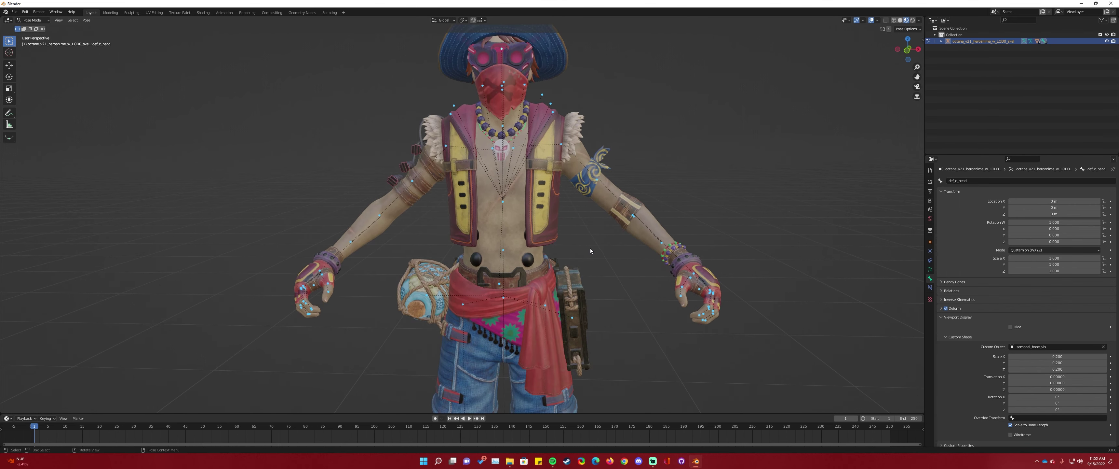
left_click(411, 229)
scroll(492, 290, "down", 2)
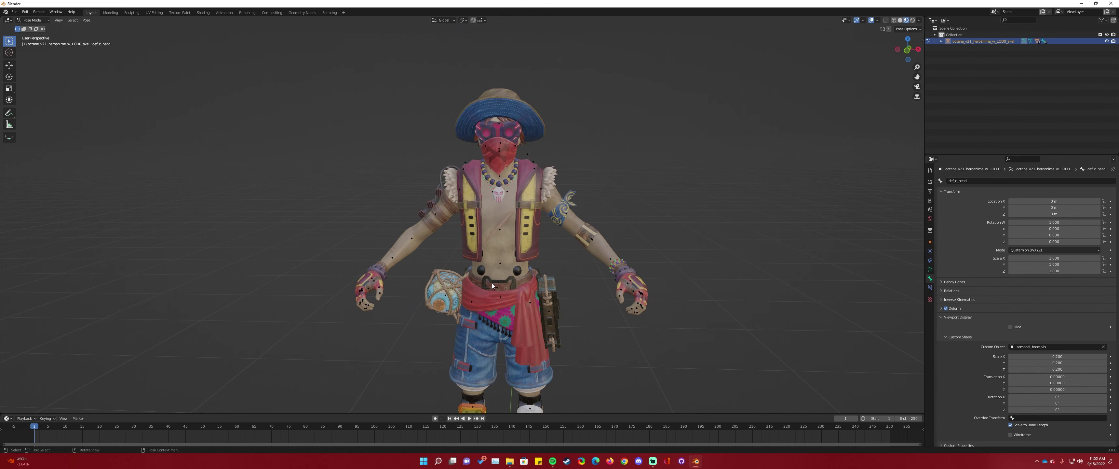
middle_click_drag(492, 284, 493, 253)
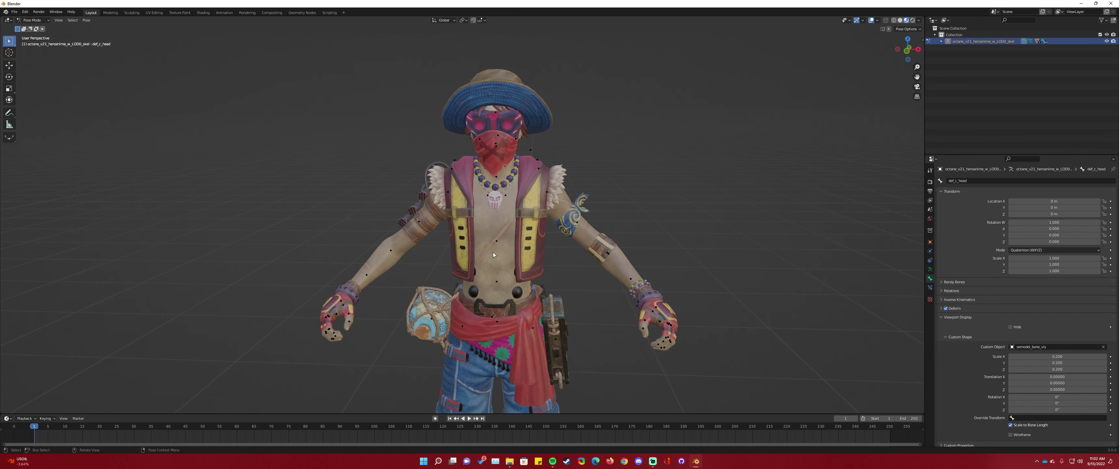
Start appending from another blend file and browse to the Apex Utils folder on the CreativeDrive volume
left_click(15, 11)
left_click(25, 83)
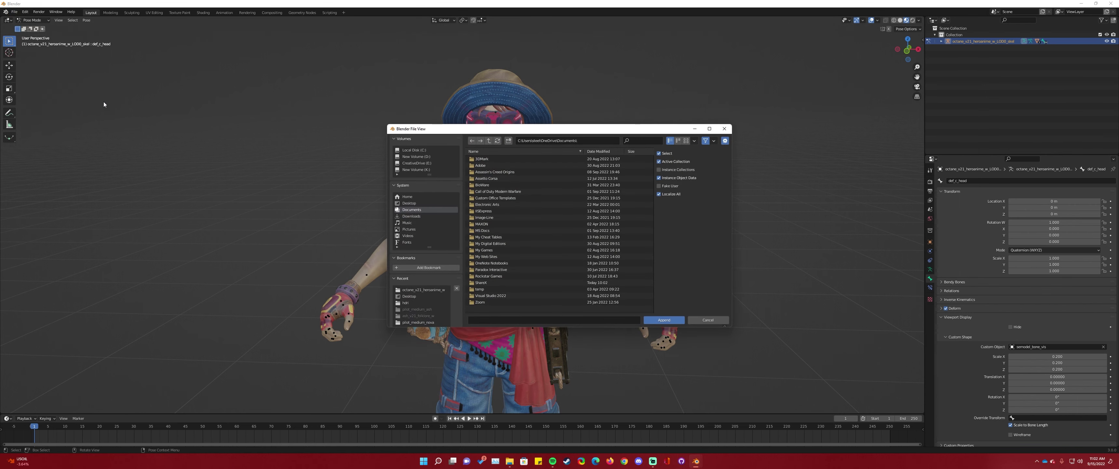
left_click(417, 163)
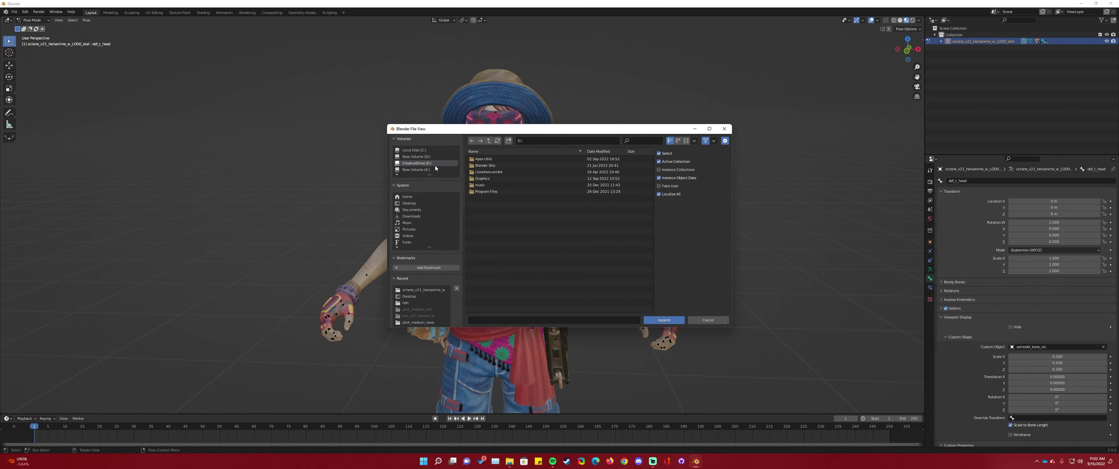
double_click(483, 172)
left_click(490, 140)
double_click(483, 159)
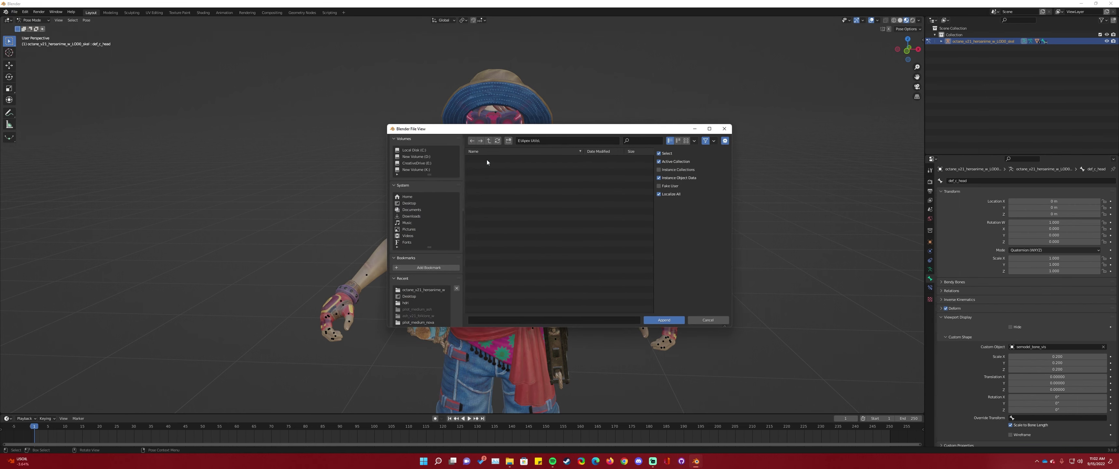
Append the Cores Apex Shader 1.2 node group from the Apex Shader blend file's NodeTree folder
left_click(486, 172)
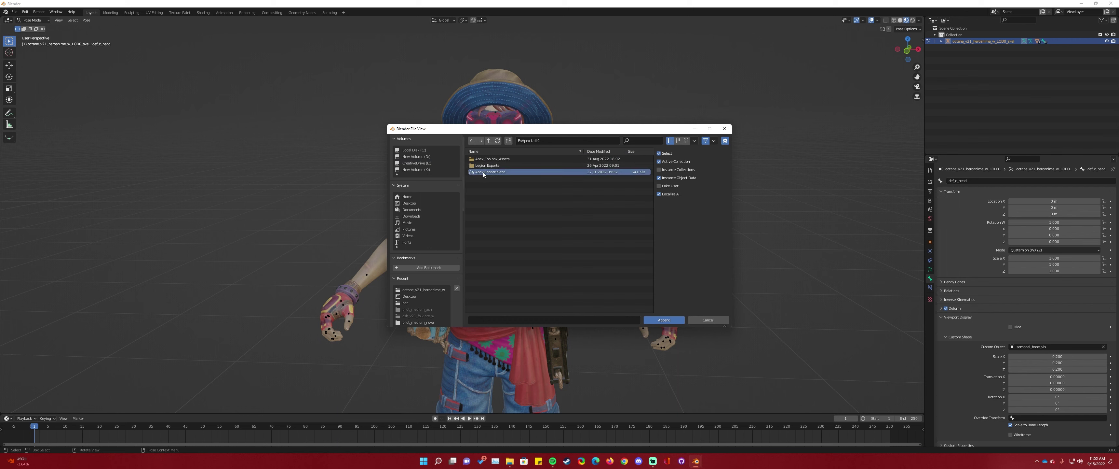
double_click(480, 172)
left_click(484, 198)
double_click(483, 198)
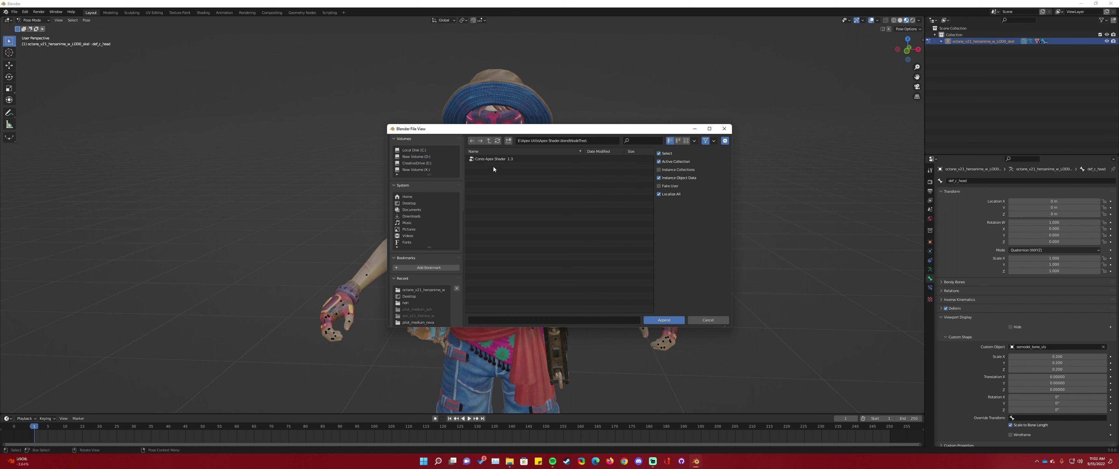
left_click(494, 161)
left_click(664, 320)
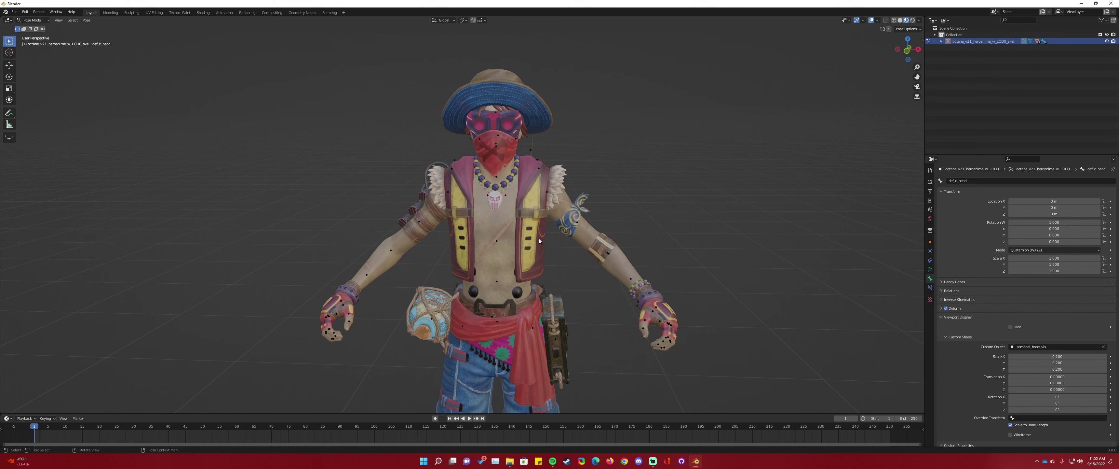
Switch to the Shading workspace and frame the Octane model from the front
left_click(207, 14)
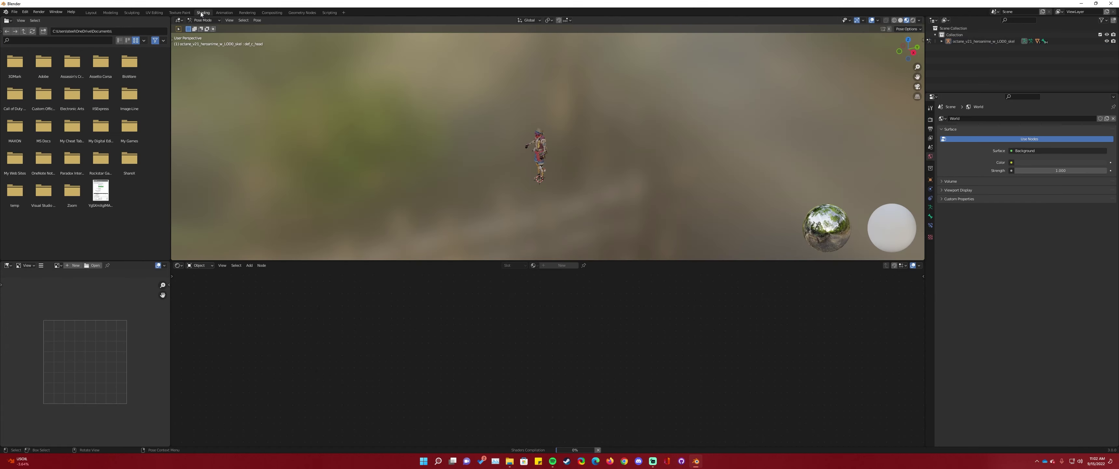
scroll(551, 147, "up", 10)
middle_click_drag(505, 148, 556, 138)
List files vertically in the file browser and open the _images folder of octane_v21_hensanime_w under exported_files and models
left_click(128, 40)
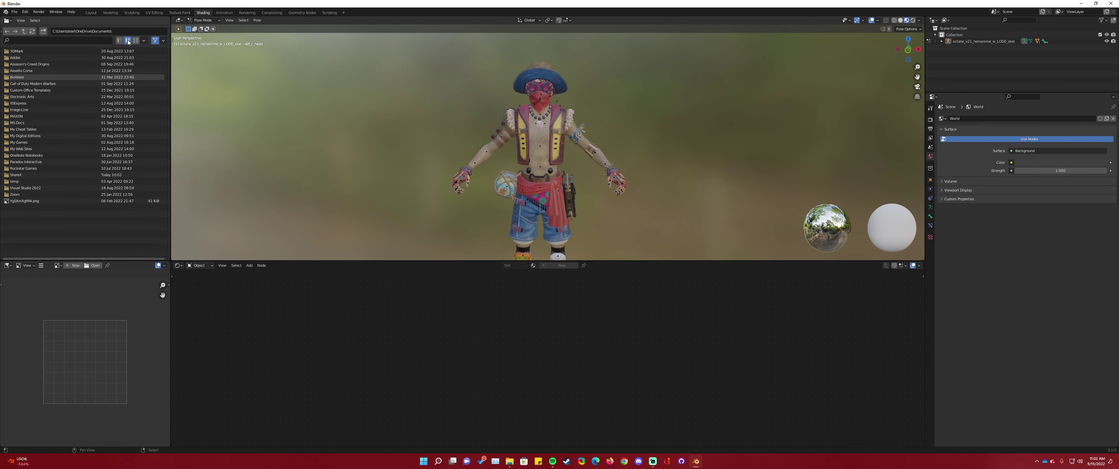
left_click(23, 32)
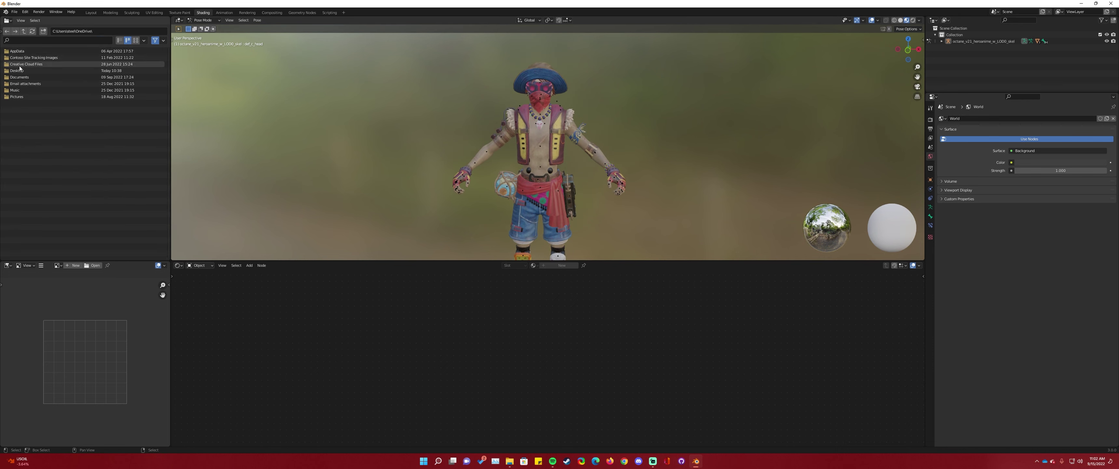
double_click(19, 65)
left_click(20, 65)
double_click(19, 67)
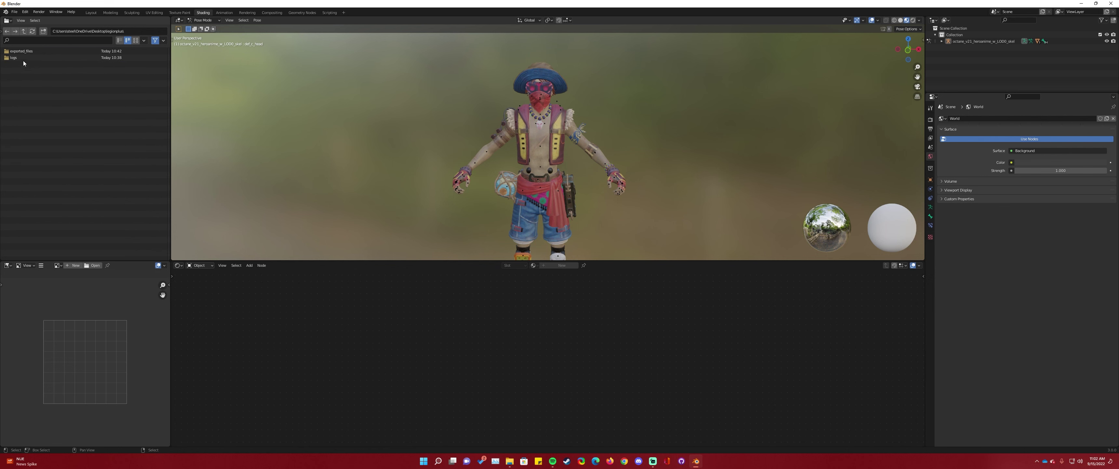
double_click(34, 53)
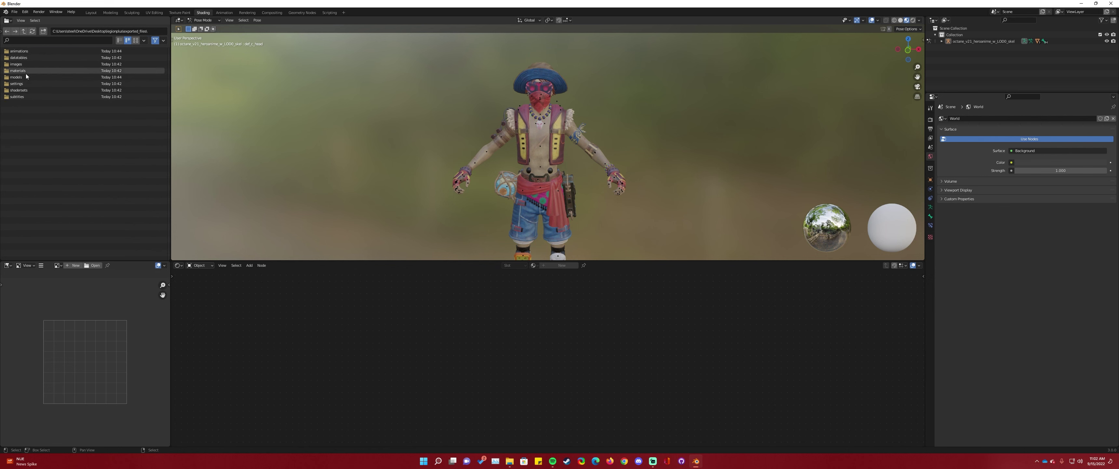
double_click(23, 76)
double_click(37, 57)
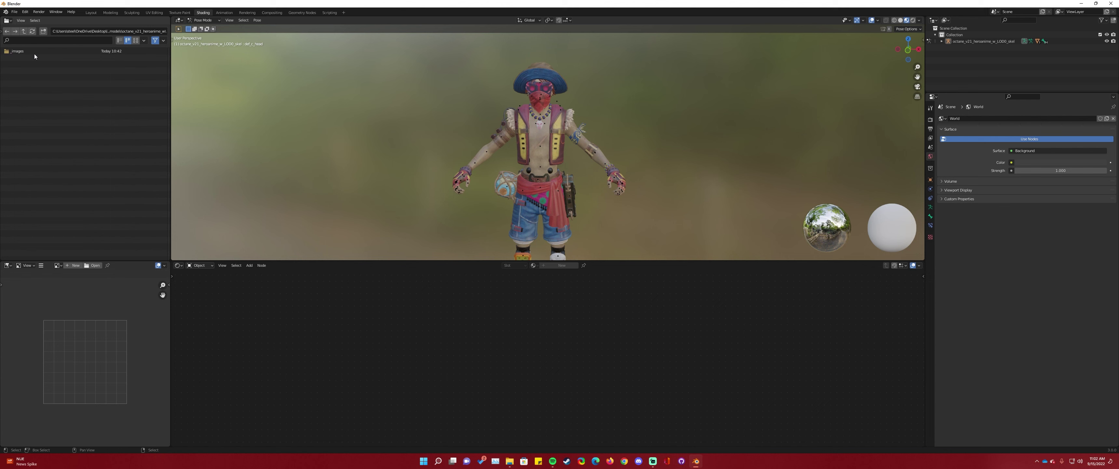
double_click(37, 50)
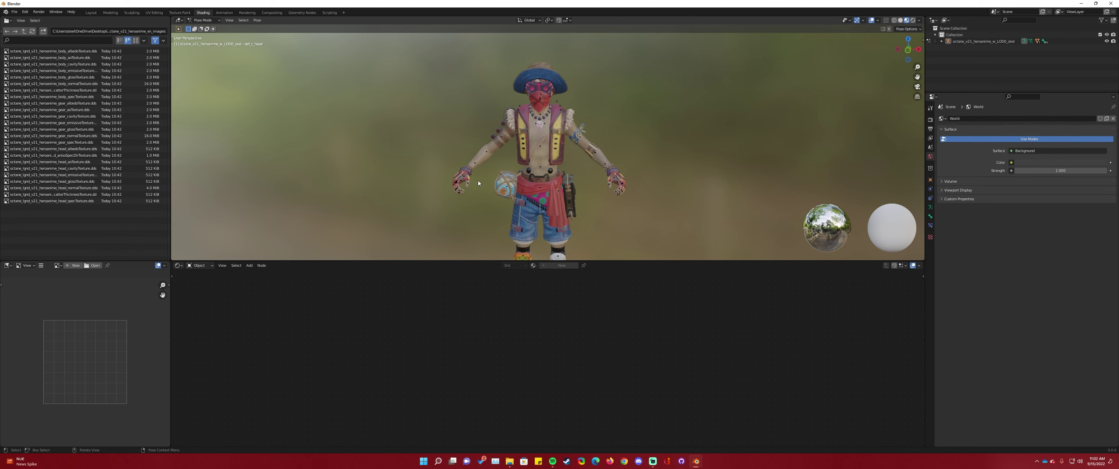
Examine the body, gear and head texture files alongside the matching parts of the Octane model
mouse_move(564, 164)
middle_mouse_down()
mouse_move(504, 176)
mouse_move(561, 160)
middle_mouse_up()
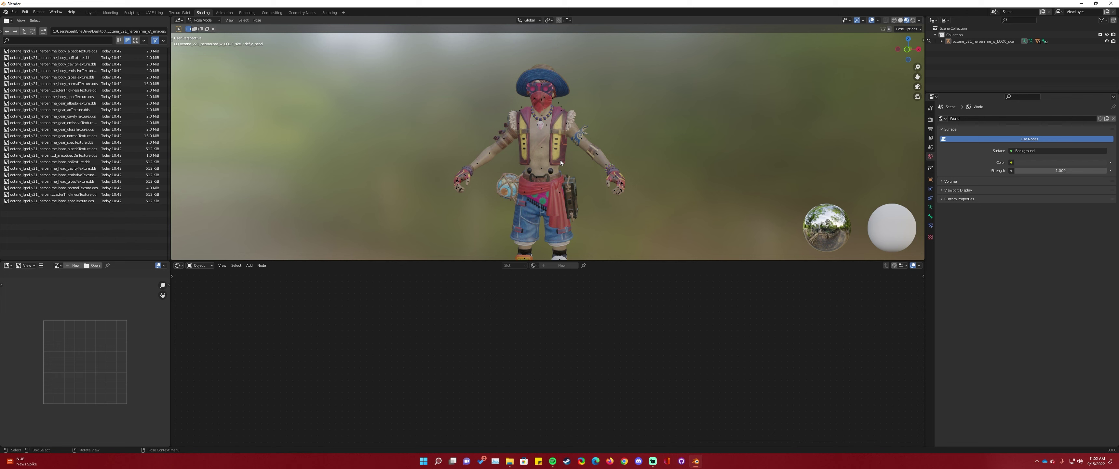
scroll(561, 161, "up", 4)
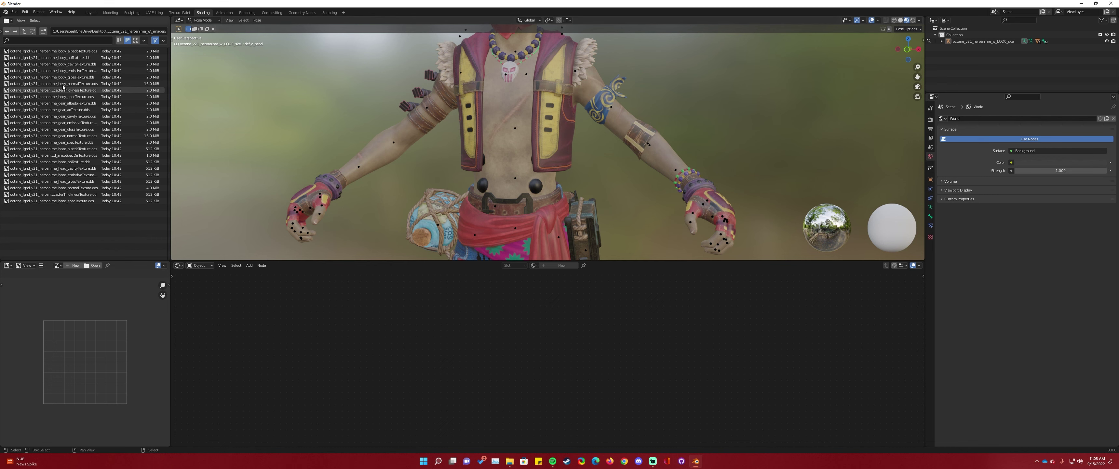
left_click(57, 57)
left_click(59, 105)
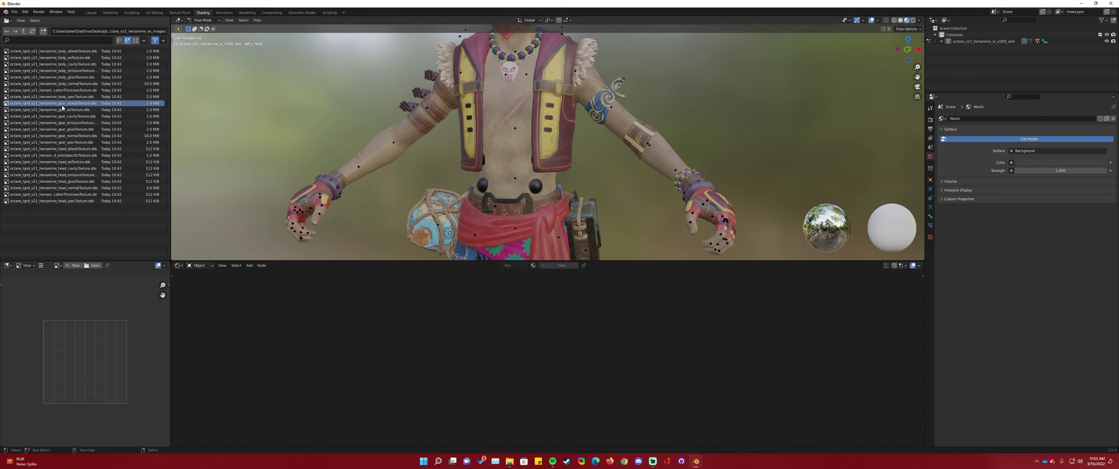
left_click(57, 163)
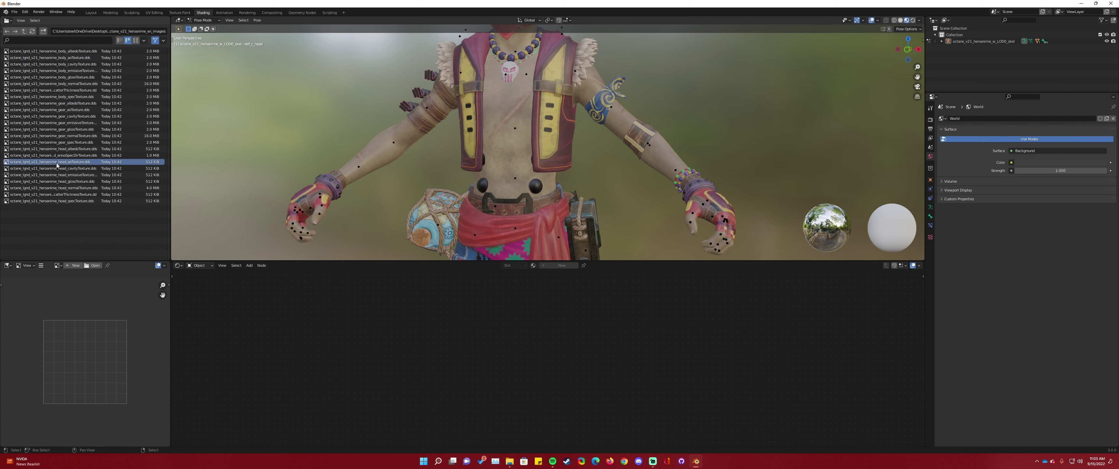
middle_click_drag(523, 112, 529, 228, "shift")
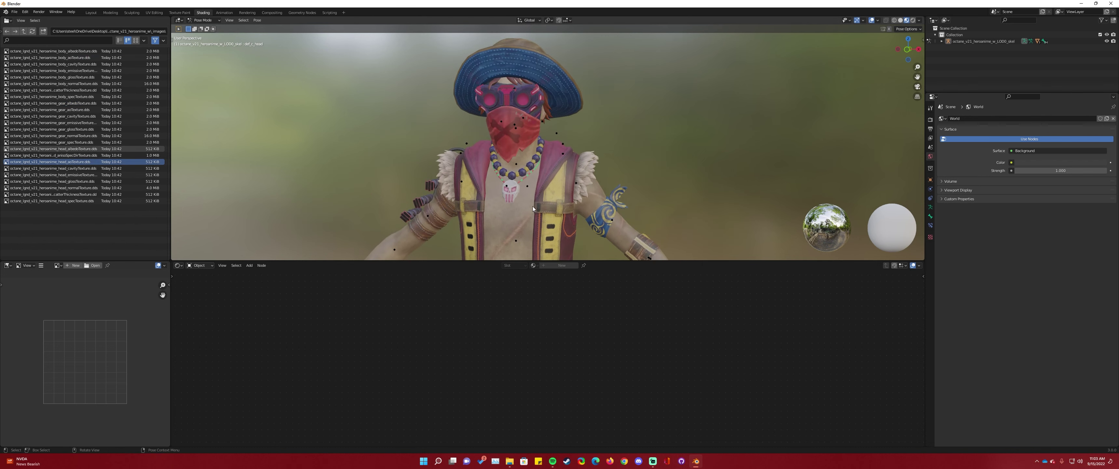
Switch the Octane skeleton from Pose Mode back to Object Mode
left_click(203, 19)
left_click(530, 187)
left_click(532, 190)
left_click(529, 187)
left_click(530, 188)
left_click(204, 19)
left_click(204, 25)
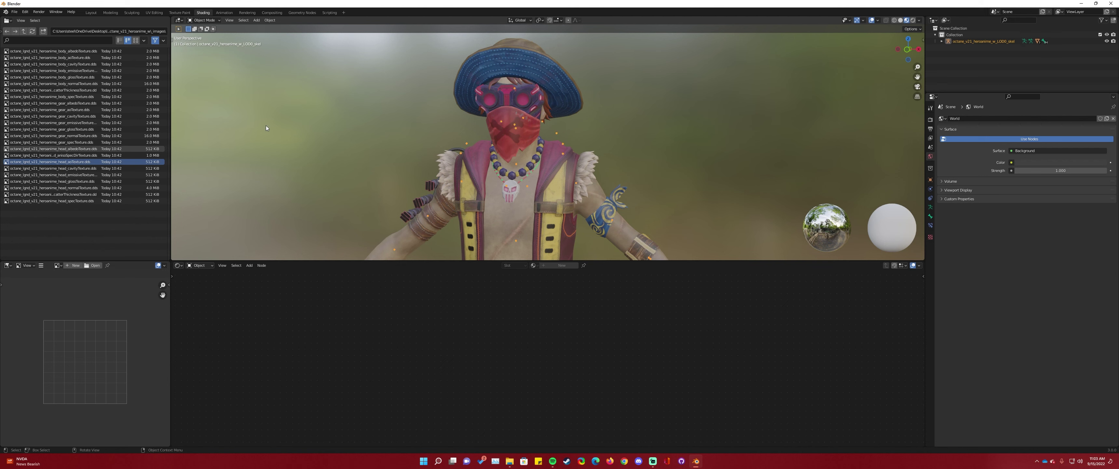
Select the head mesh and delete the Principled BSDF and albedo texture nodes from its material
left_click(507, 77)
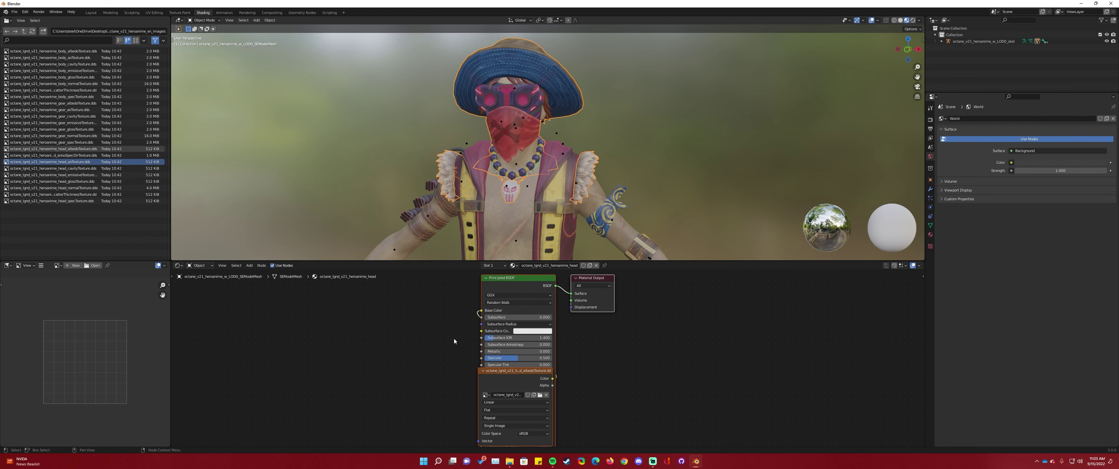
left_click_drag(454, 339, 514, 396)
key("Delete")
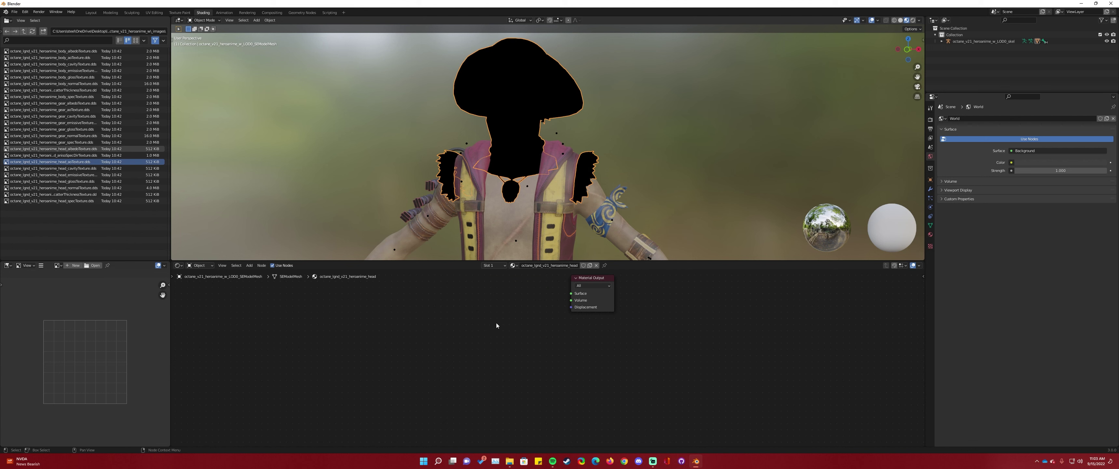
Add the Cores Apex Shader node to the head material and connect its BSDF output to the Material Output's Surface
key("shift+a")
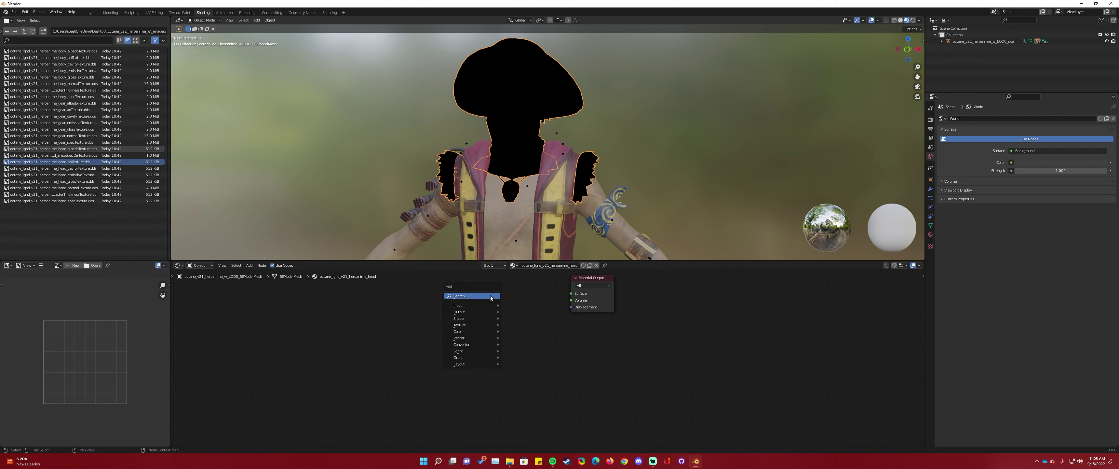
left_click(491, 295)
type("ap")
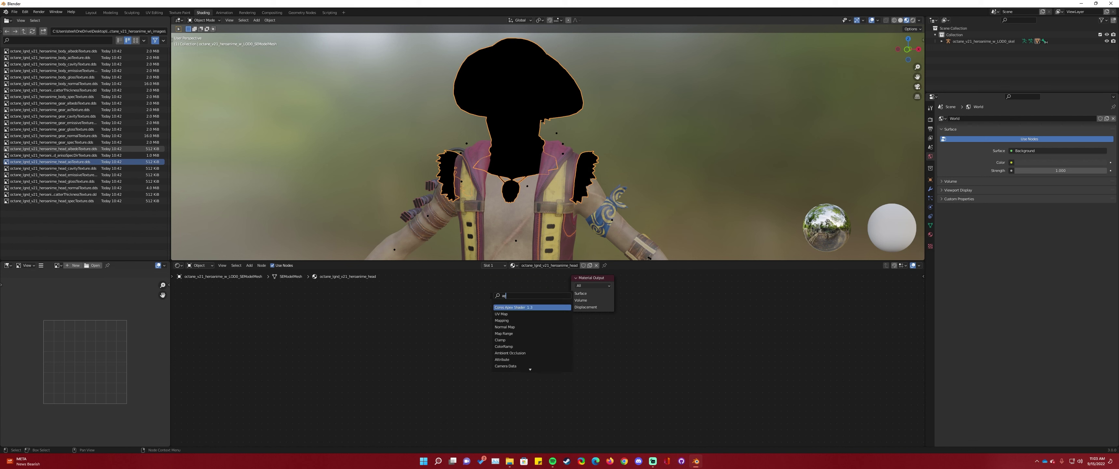
left_click(505, 307)
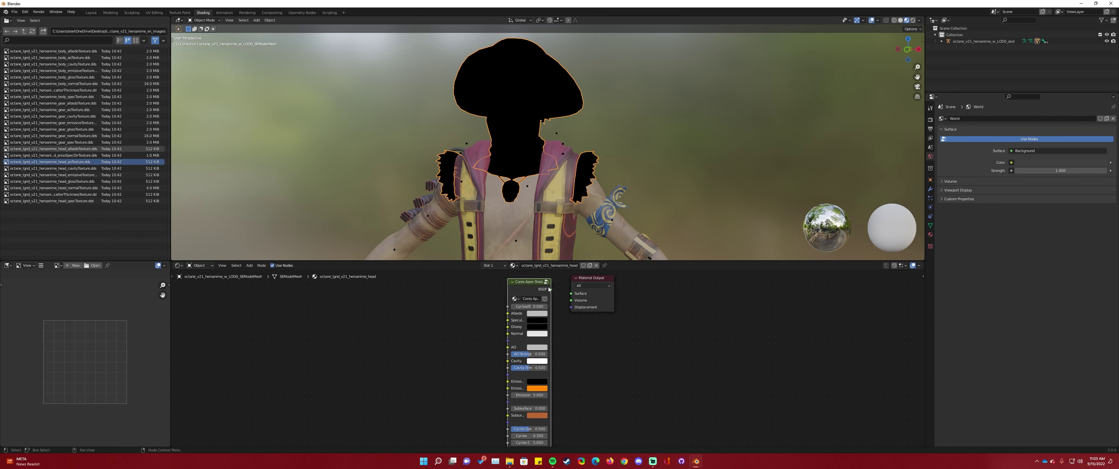
left_click_drag(551, 290, 571, 293)
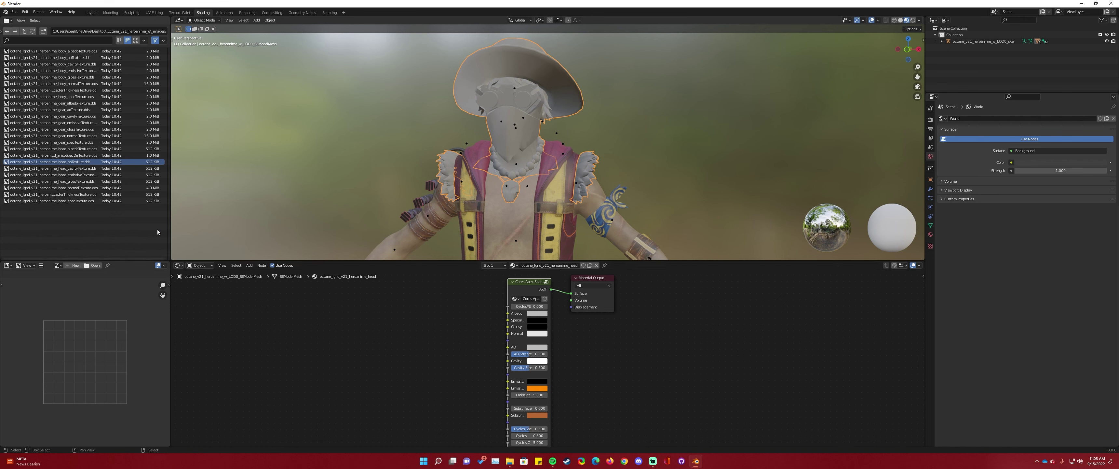
Add the head albedo and spec textures, connect them to the shader's Albedo and Specular inputs, and collapse both nodes
left_click_drag(43, 148, 507, 313)
left_click(358, 298)
left_click_drag(358, 299, 358, 295)
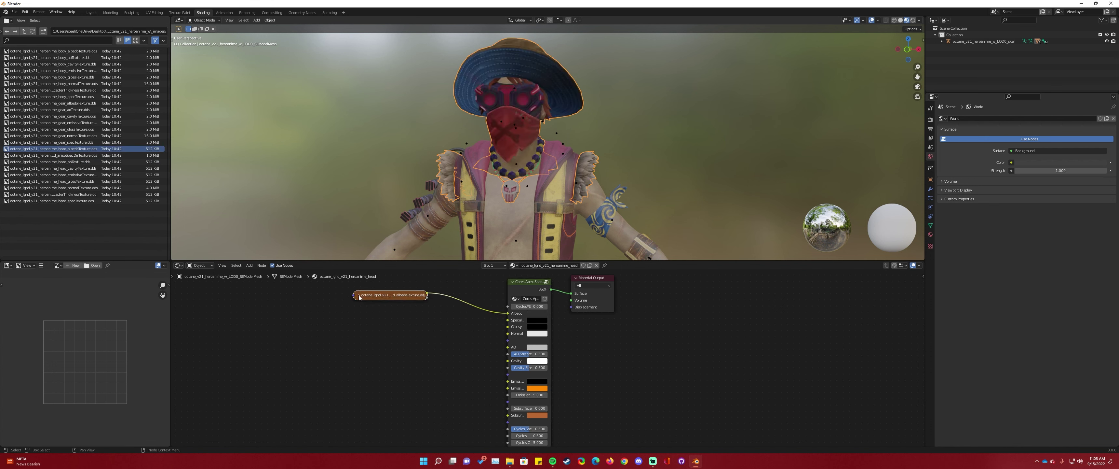
left_click_drag(6, 203, 507, 319)
left_click_drag(358, 309, 361, 307)
left_click(359, 307)
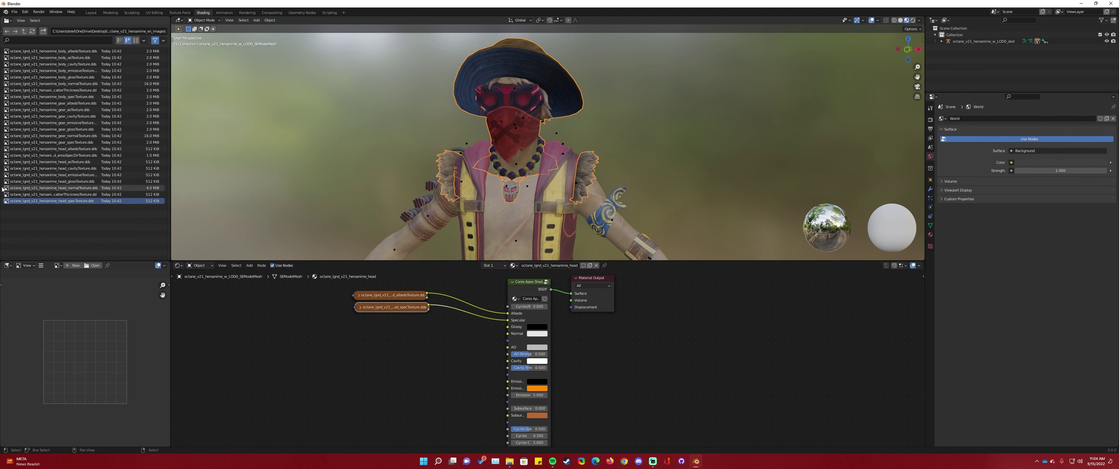
Add the head gloss texture below the spec node, connect its color to the shader's Glossy input, and collapse it
left_click(26, 181)
left_click_drag(26, 181, 361, 319)
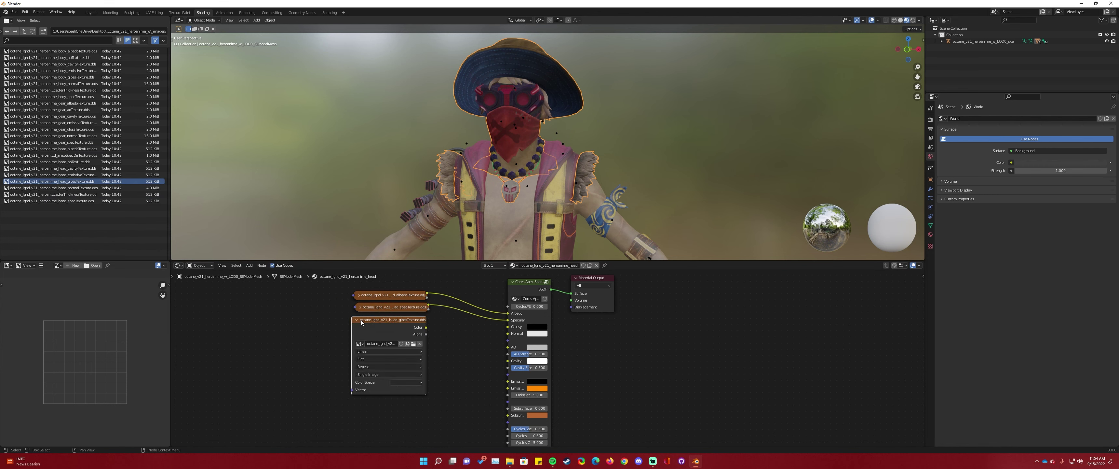
left_click_drag(427, 327, 508, 327)
left_click_drag(380, 326, 383, 324)
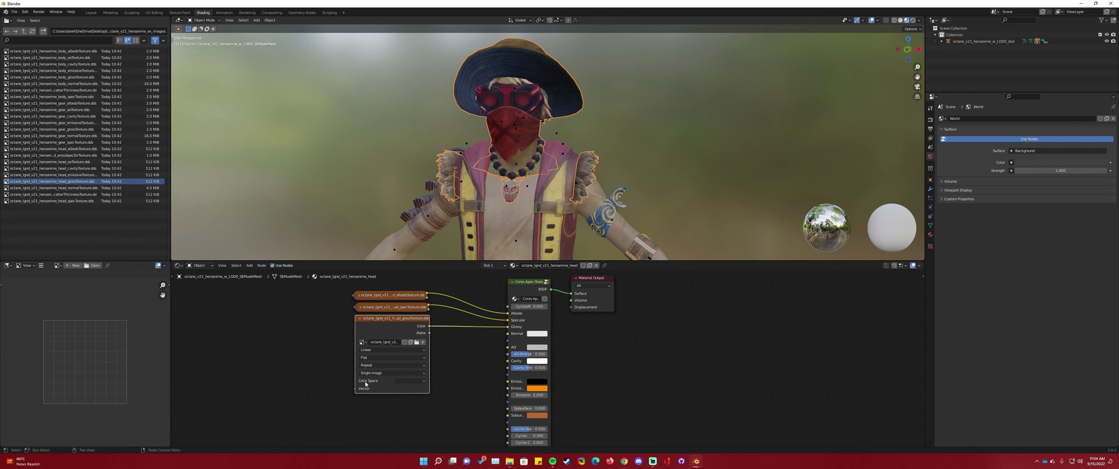
left_click(413, 381)
left_click(395, 395)
key("h")
Connect the head normal texture to the shader's Normal input with its color space set to Non-Color, and collapse it
left_click_drag(52, 188, 507, 333)
left_click(391, 390)
left_click(383, 376)
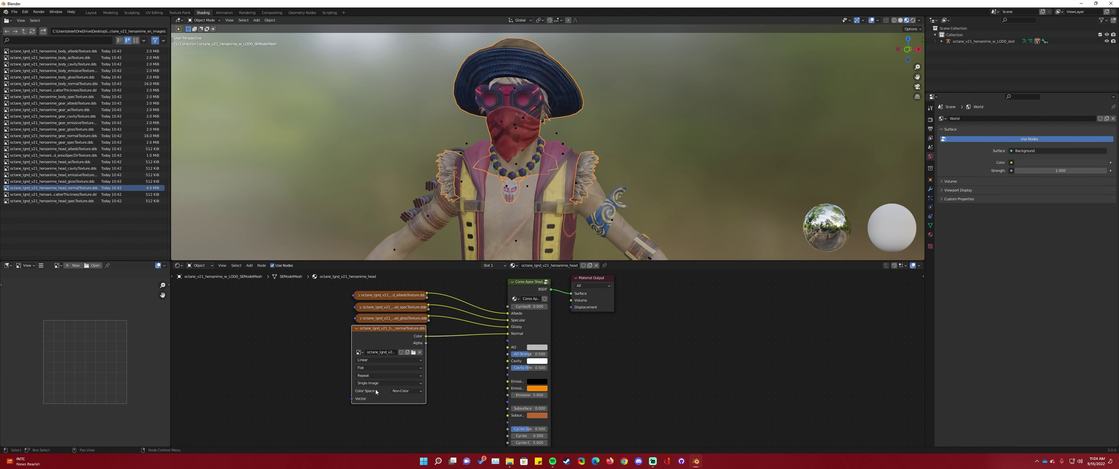
left_click(357, 328)
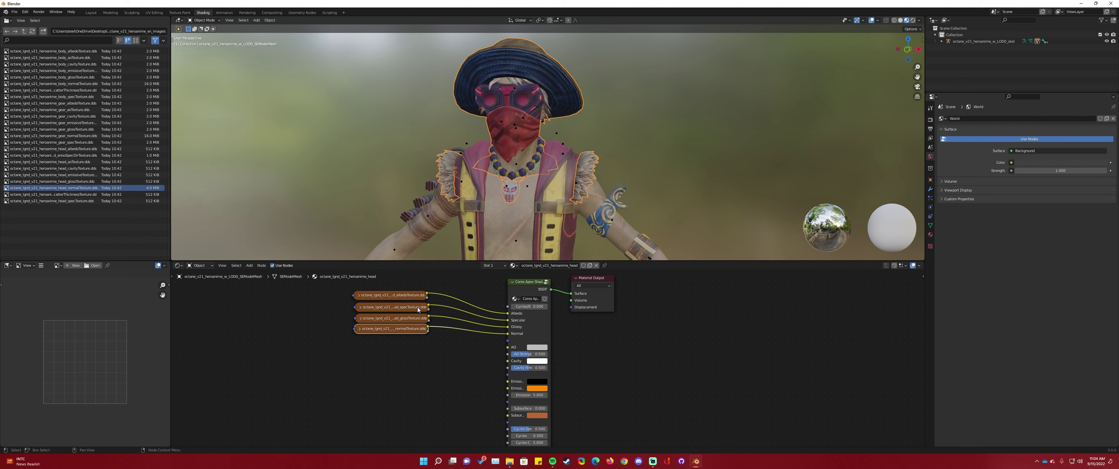
Add the head AO and cavity textures, connect them to the shader's AO and Cavity inputs, and collapse both nodes
mouse_move(65, 161)
left_mouse_down()
mouse_move(148, 263)
mouse_move(388, 353)
mouse_move(508, 347)
left_mouse_up()
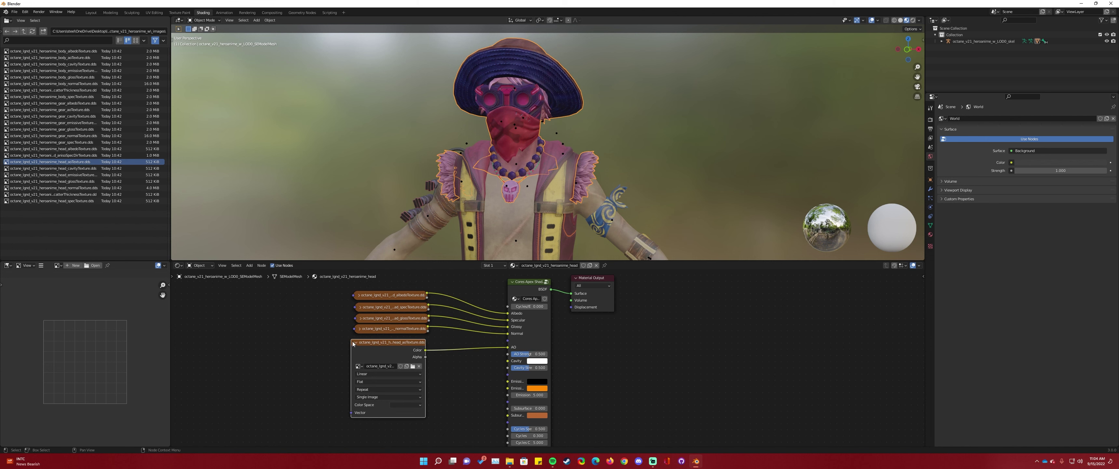
left_click_drag(354, 343, 354, 348)
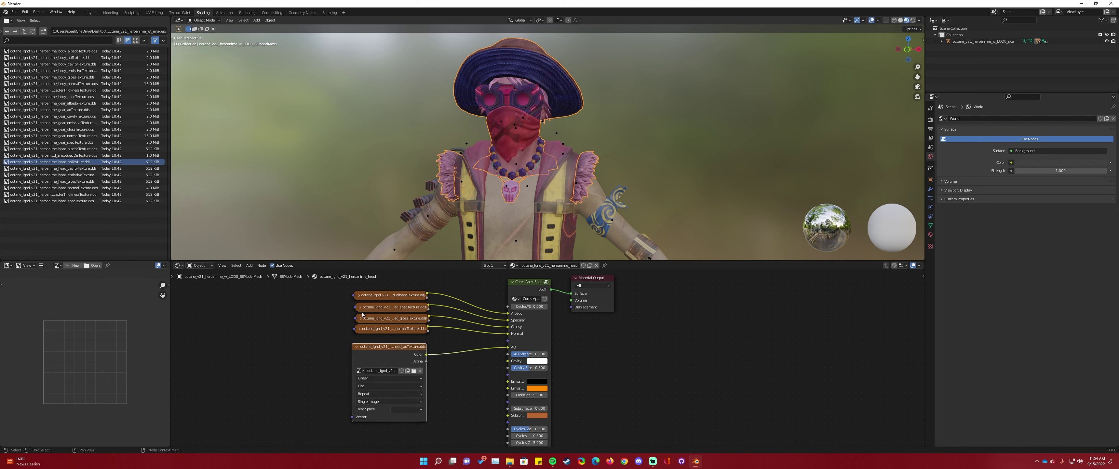
left_click(358, 348)
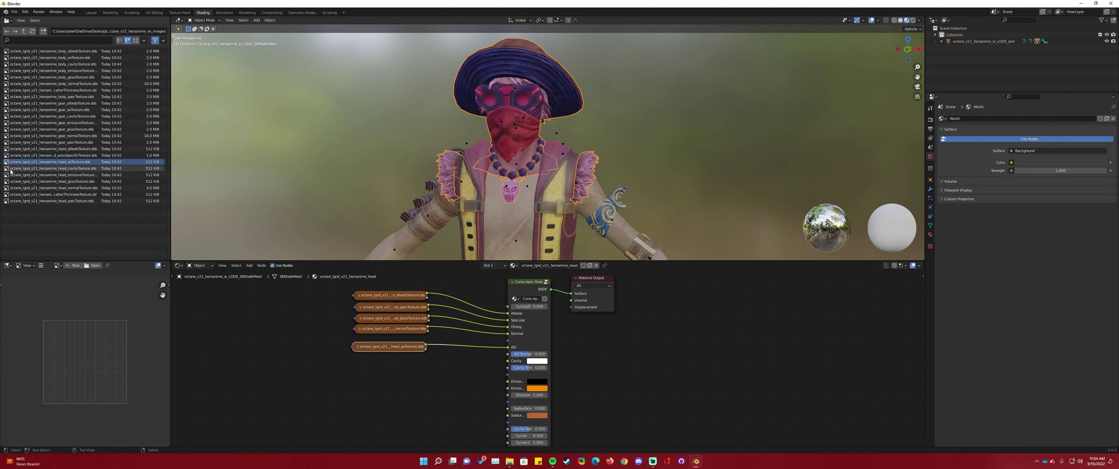
left_click_drag(108, 169, 508, 360)
left_click(357, 359)
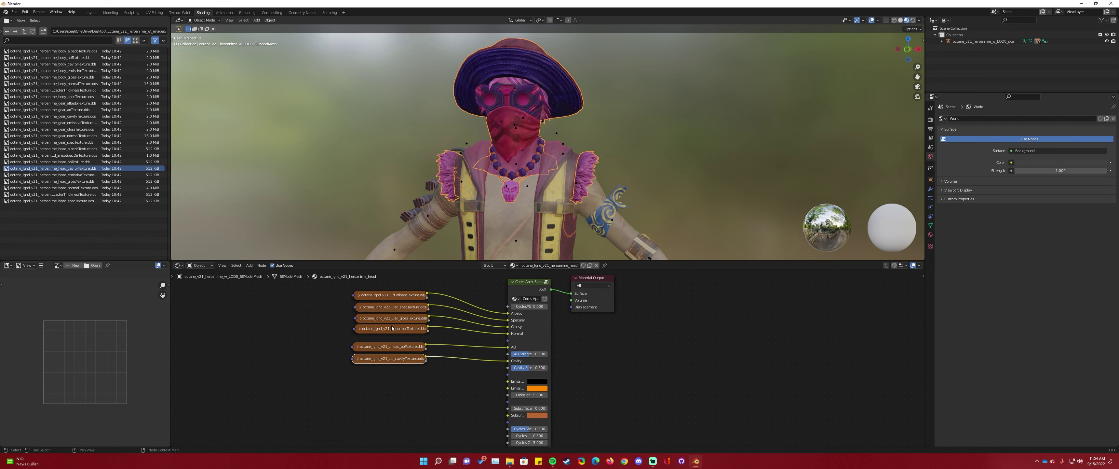
Add the head emissive texture, connect its color to the shader's Emission input, and collapse the node
left_click_drag(5, 178, 359, 379)
left_click_drag(428, 387, 508, 381)
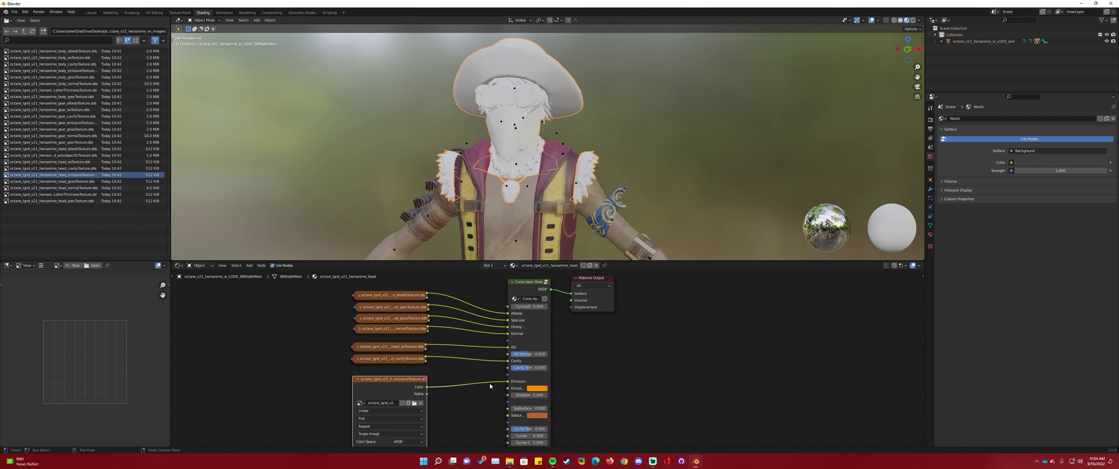
left_click(357, 378)
right_click(244, 331)
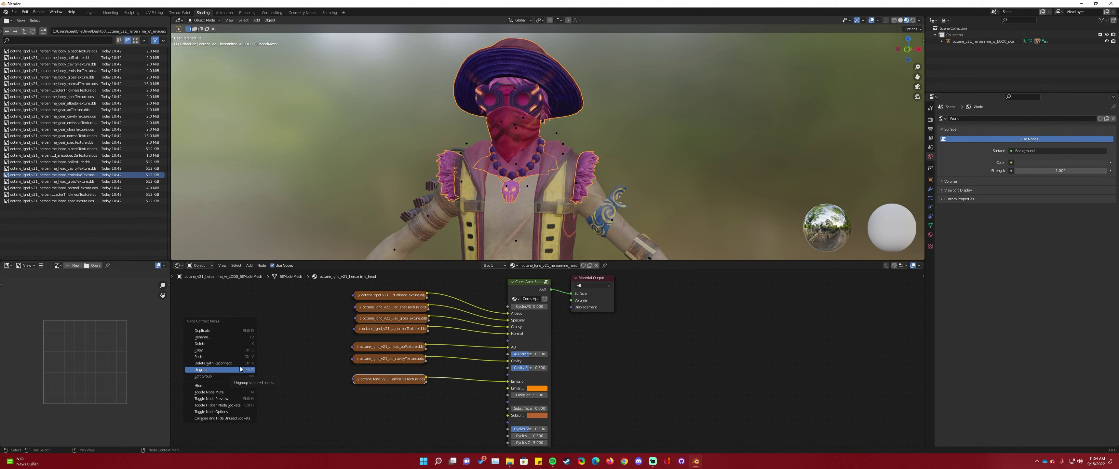
key("shift+a")
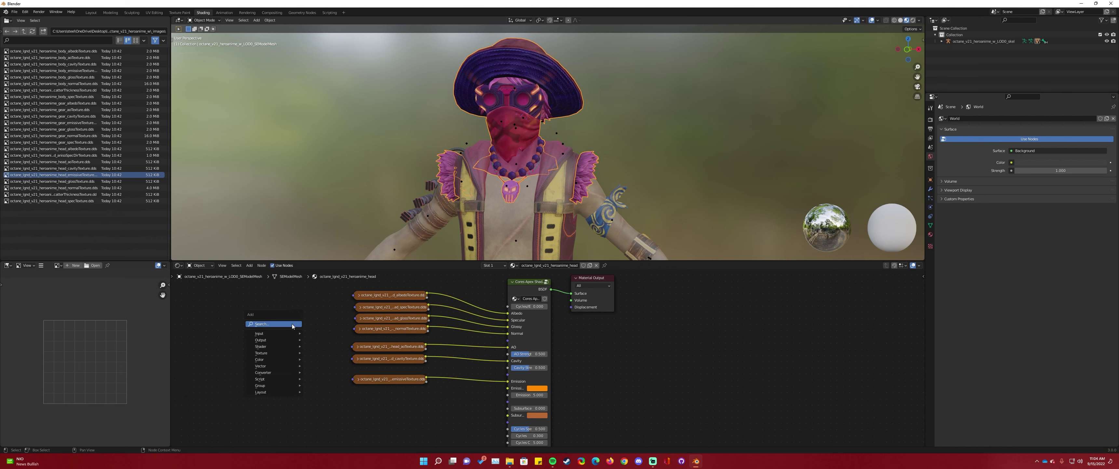
key("Escape")
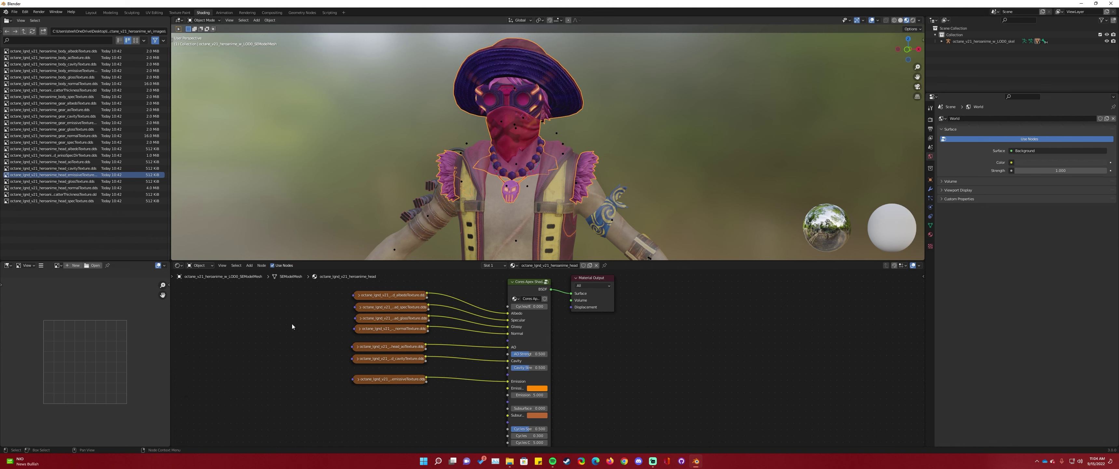
key("shift+a")
left_click(290, 276)
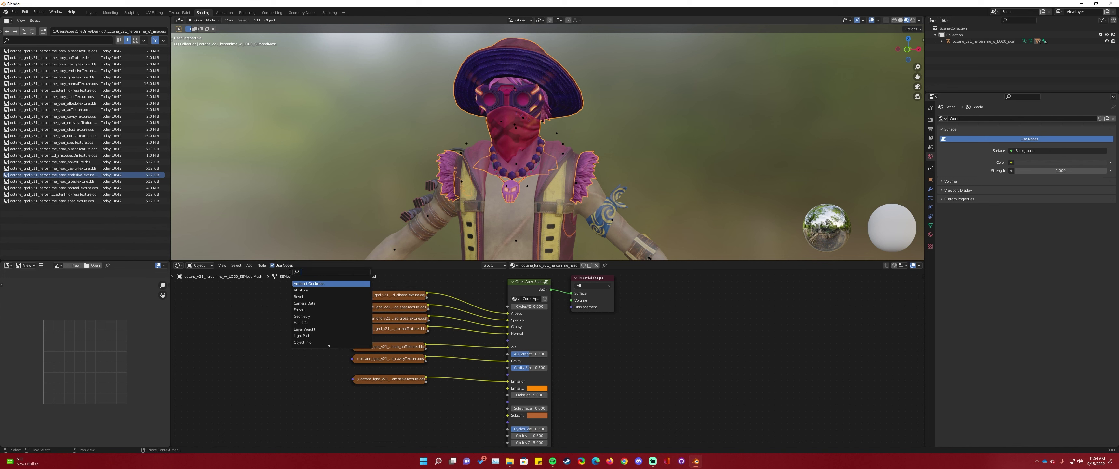
type("note")
key("Escape")
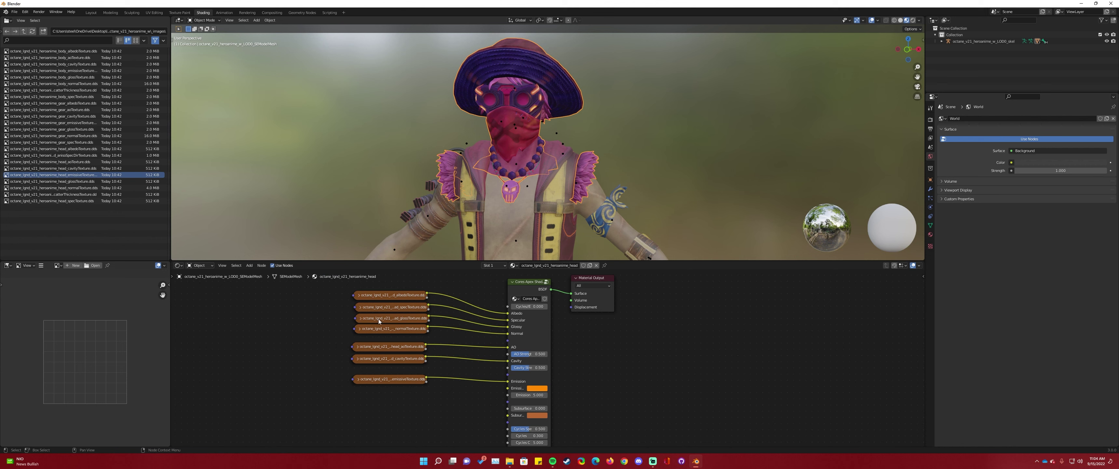
Preview the normal and emissive texture nodes, then set the emissive texture's color space to Non-Color and collapse it
left_click(376, 329, "ctrl")
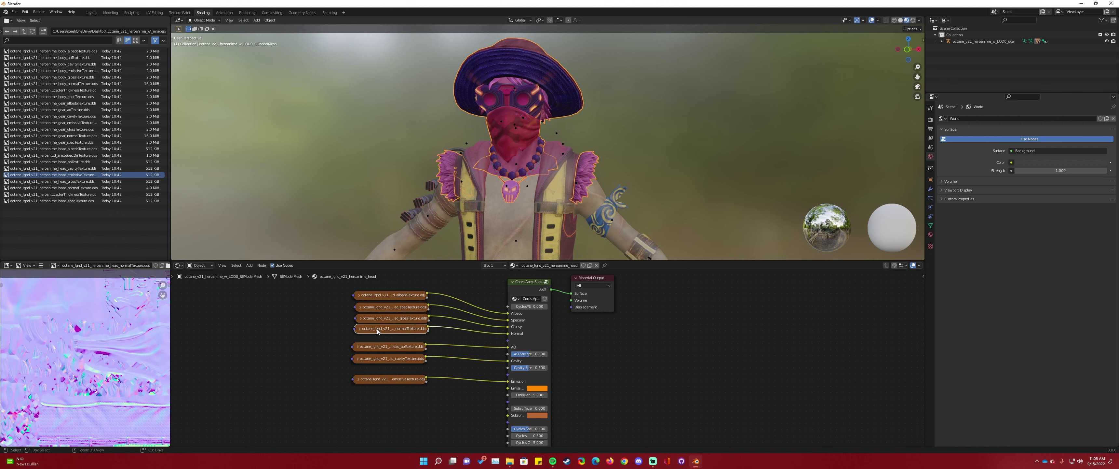
left_click(388, 381, "ctrl")
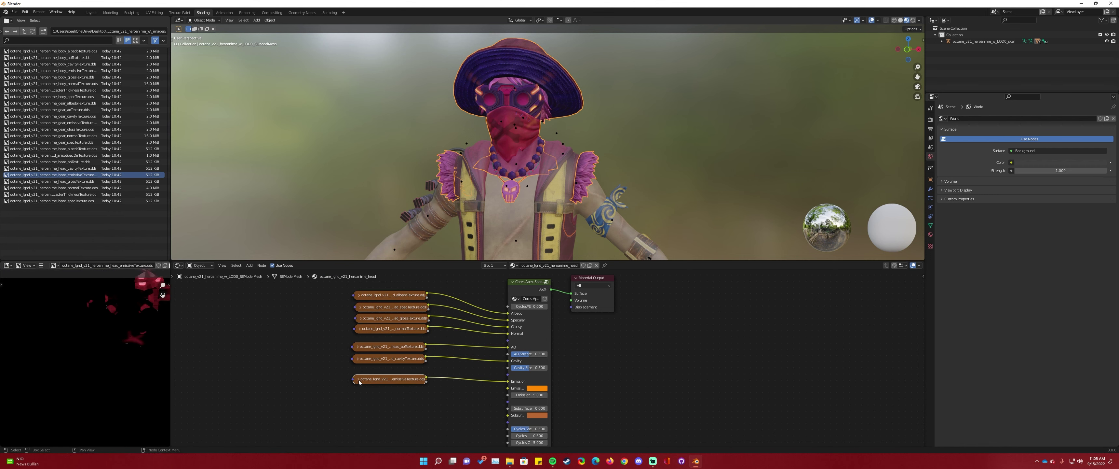
key("h")
middle_click_drag(385, 407, 384, 378)
left_click(407, 413)
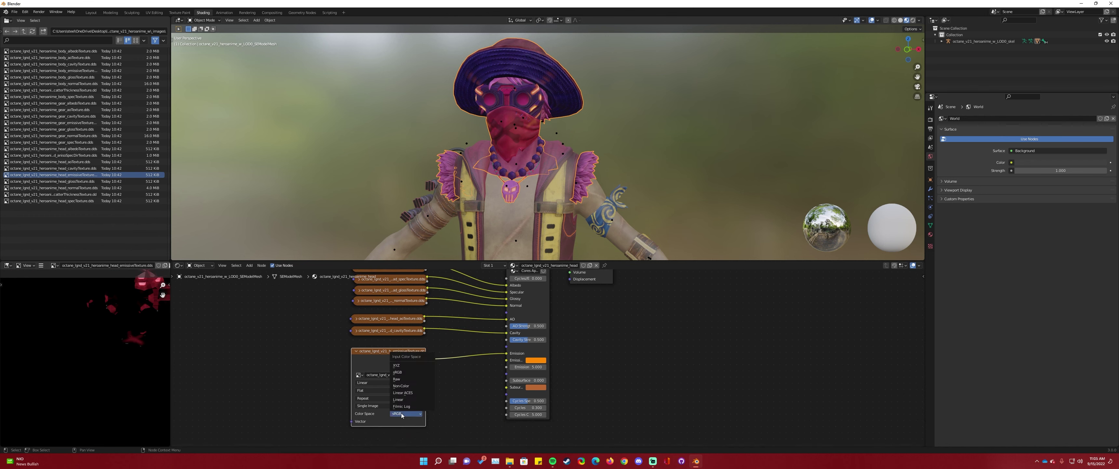
left_click(404, 390)
key("h")
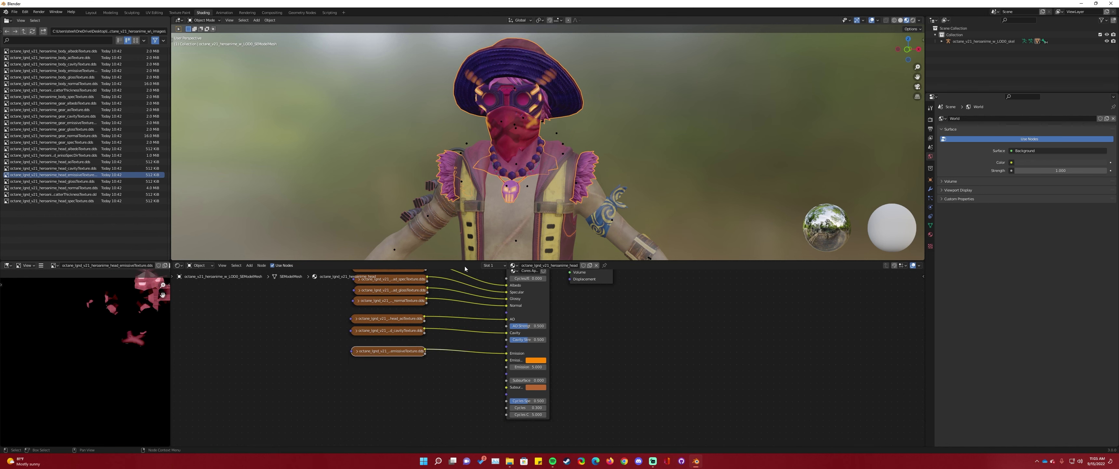
Lower the head shader's AO Strength to 0.067 and its Cavity Strength to about 0.05
scroll(531, 123, "up", 2)
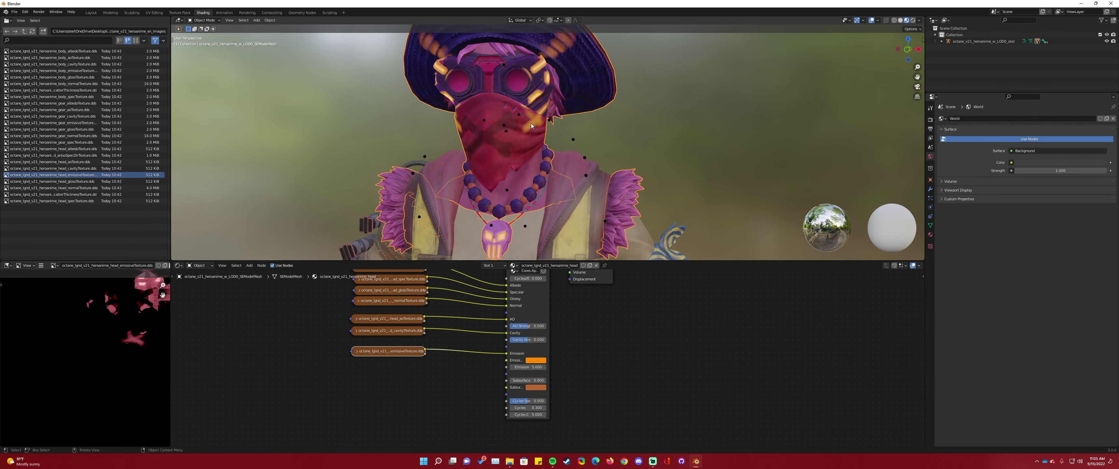
middle_click_drag(531, 124, 573, 243)
scroll(514, 89, "down", 2)
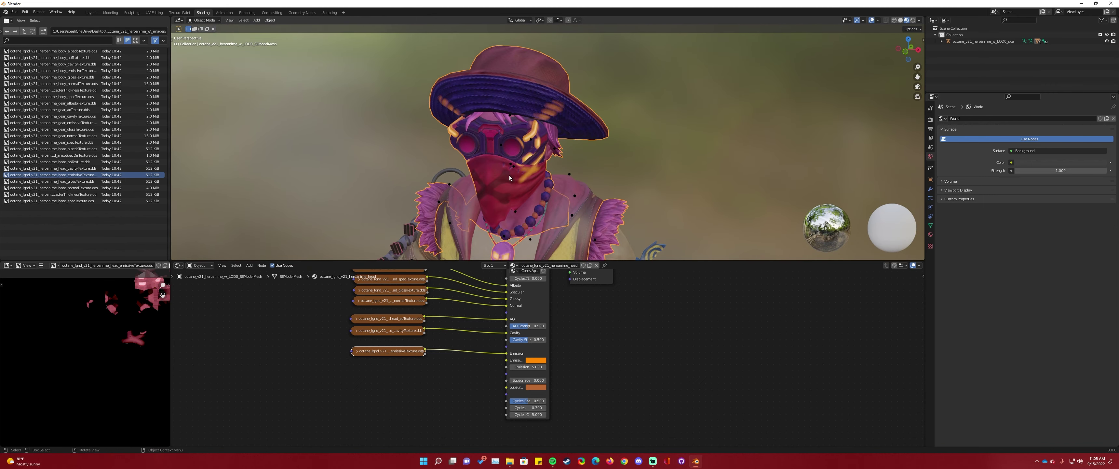
middle_click_drag(509, 178, 513, 168)
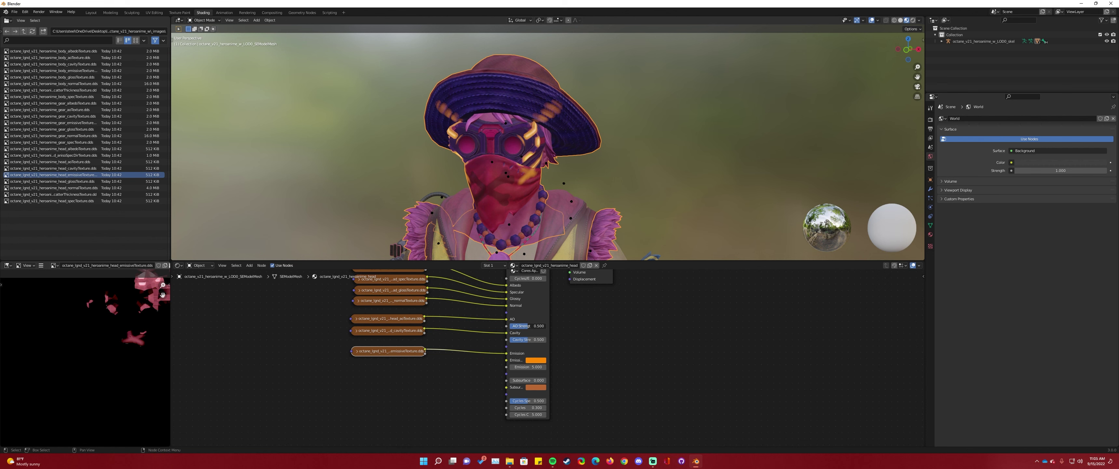
mouse_move(528, 325)
left_mouse_down()
mouse_move(515, 326)
mouse_move(517, 340)
mouse_move(541, 339)
mouse_move(510, 340)
left_mouse_up()
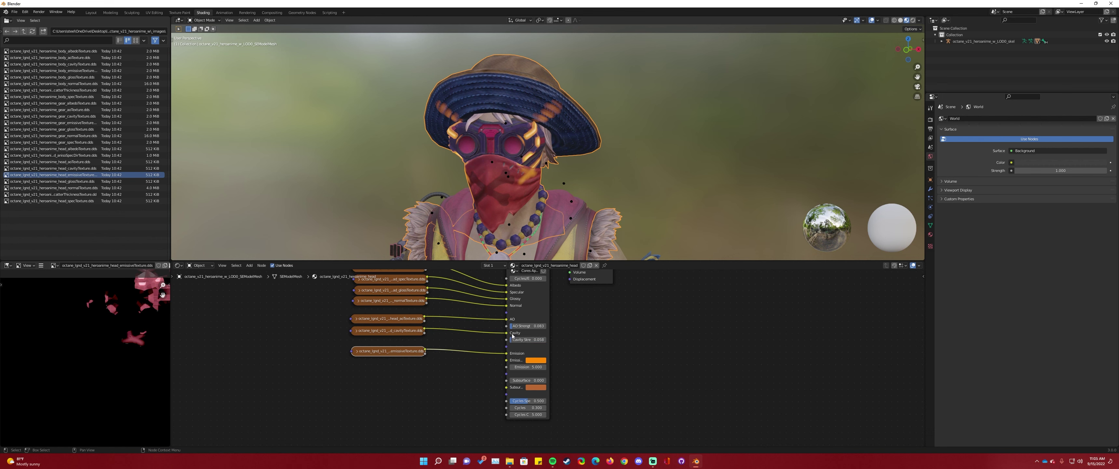
left_click_drag(527, 326, 523, 325)
Move the Cores Apex Shader node slightly closer to the texture nodes and frame Octane's upper body from the front
middle_click_drag(535, 186, 566, 168)
scroll(526, 156, "up", 5)
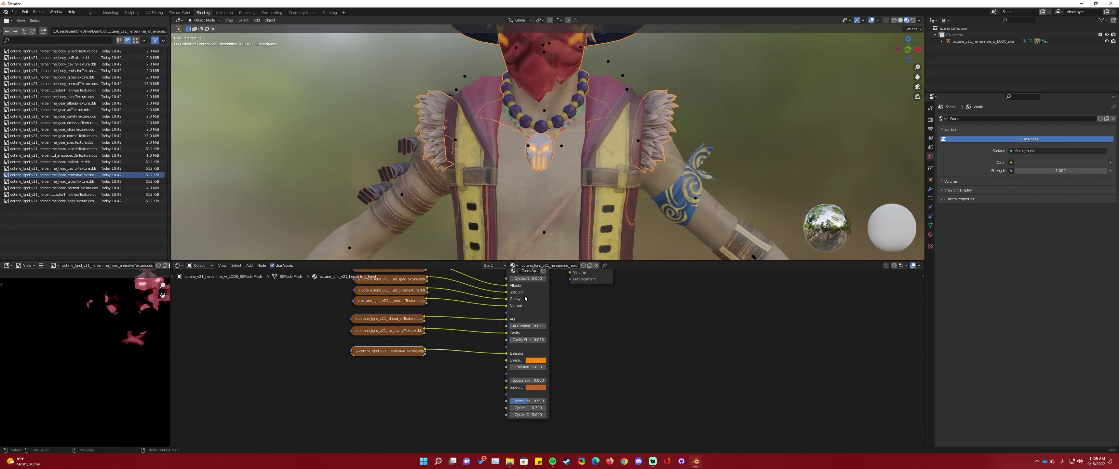
middle_click_drag(496, 325, 494, 328)
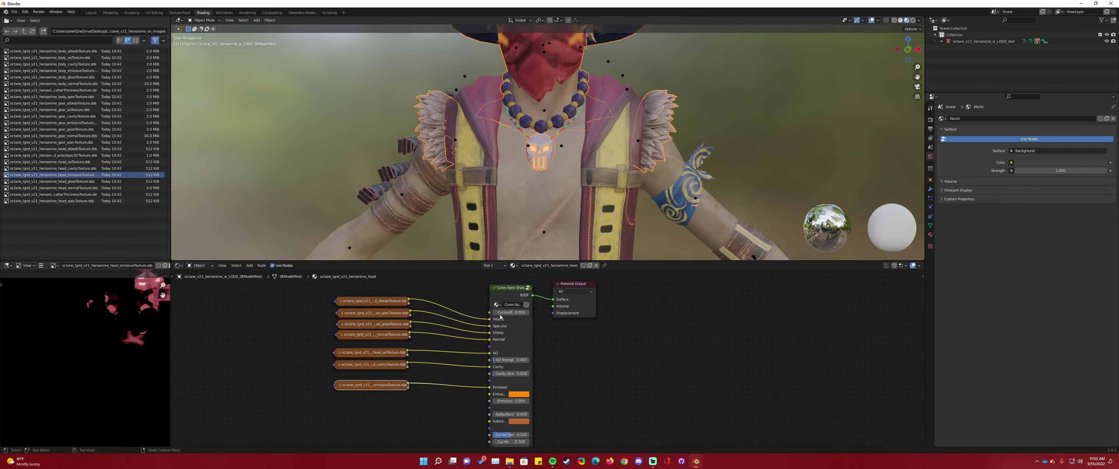
left_click_drag(492, 299, 482, 295)
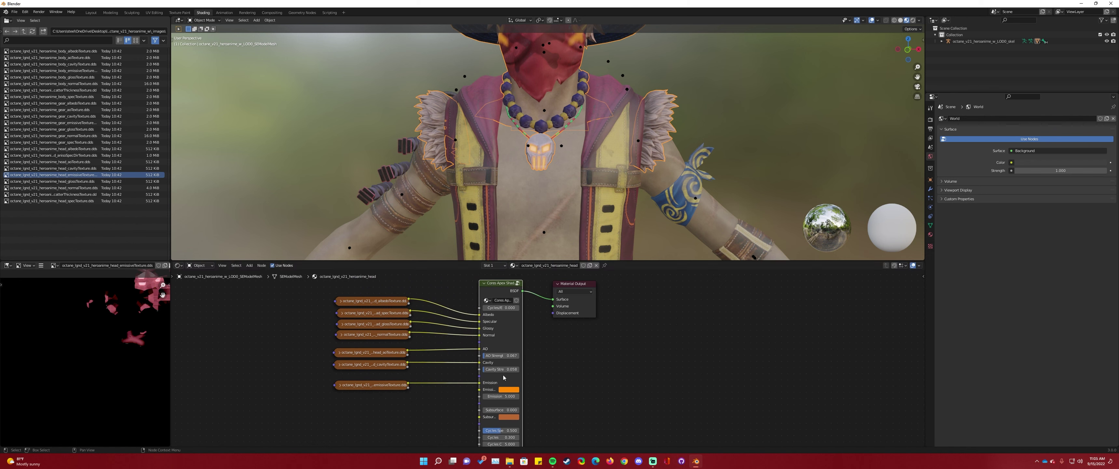
scroll(525, 170, "down", 2)
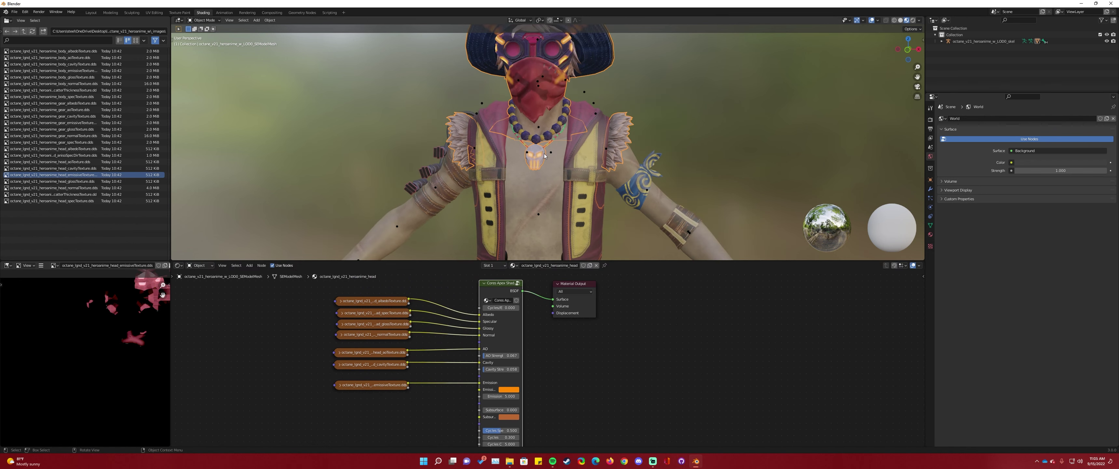
Try pink and other hues as the head shader's emission color, then undo the color changes
left_click(502, 389)
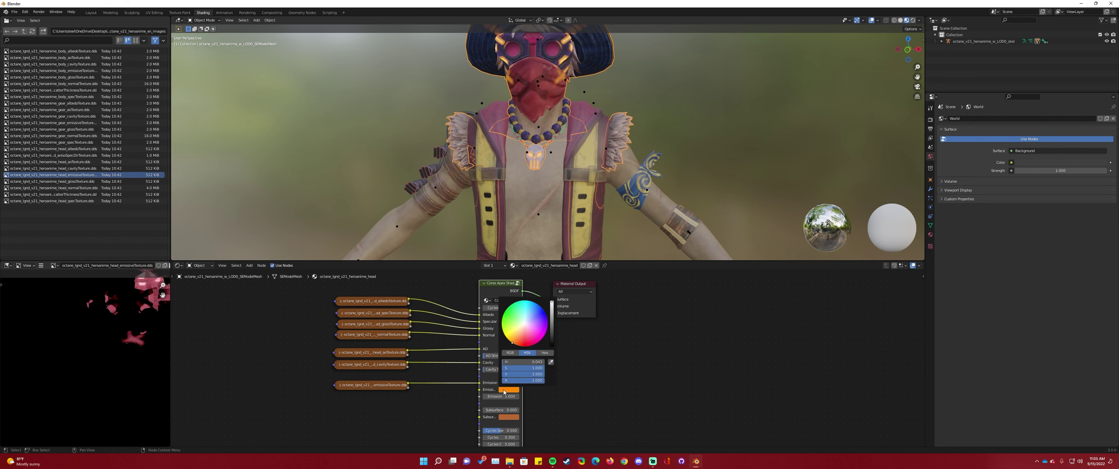
mouse_move(529, 310)
left_mouse_down()
mouse_move(518, 319)
mouse_move(531, 342)
left_mouse_up()
middle_click_drag(535, 135, 543, 187)
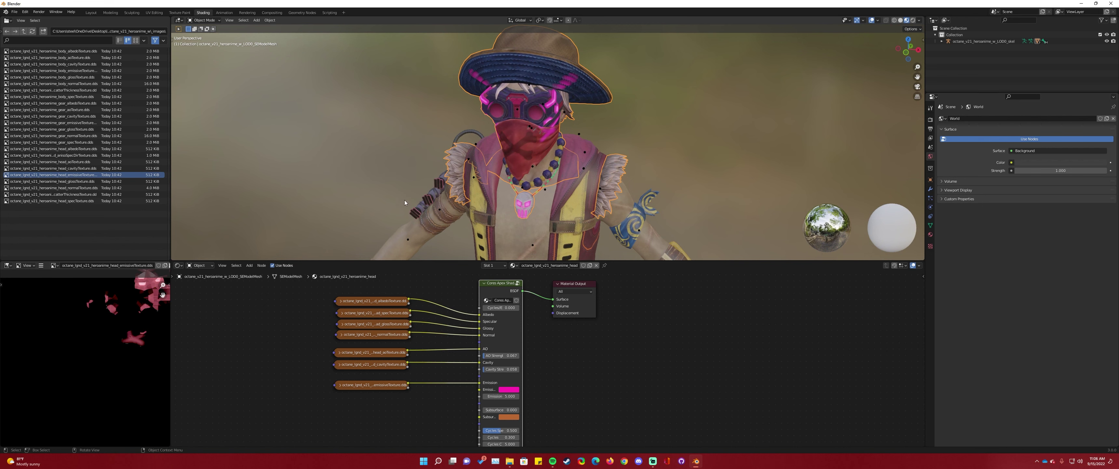
left_click(503, 392)
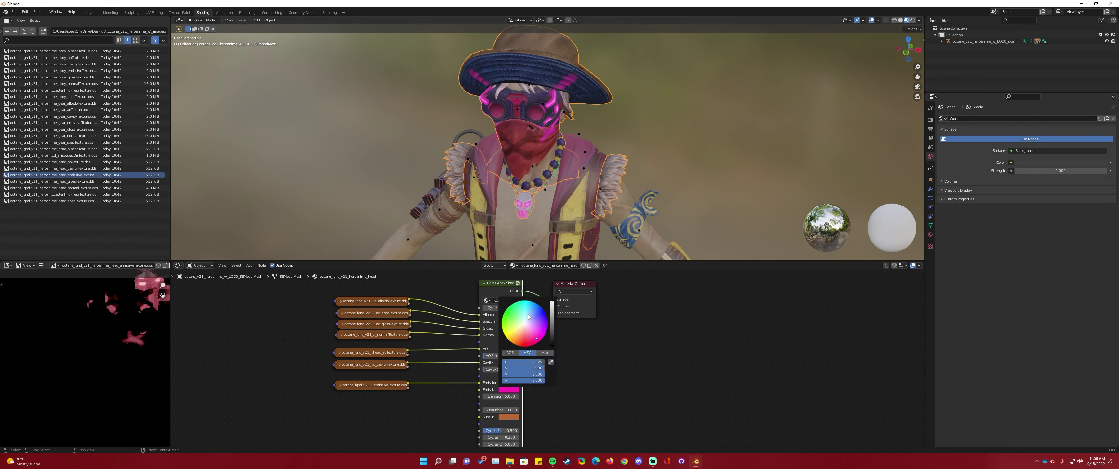
left_click(509, 313)
left_click_drag(503, 329, 524, 320)
left_click(607, 380)
key("ctrl+z")
key("ctrl+z")
key("ctrl+z")
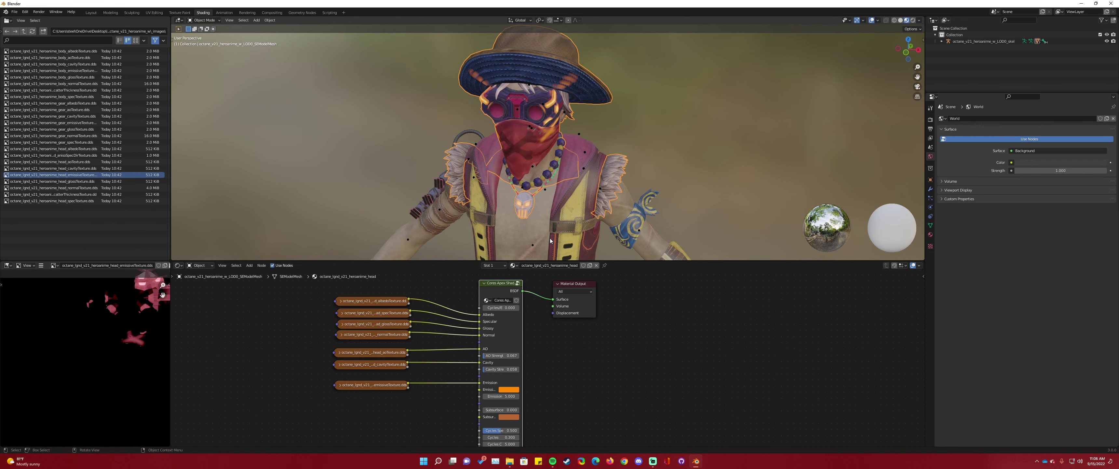
Lower the head shader's Cycles specular value to nearly zero
middle_click_drag(551, 241, 574, 167)
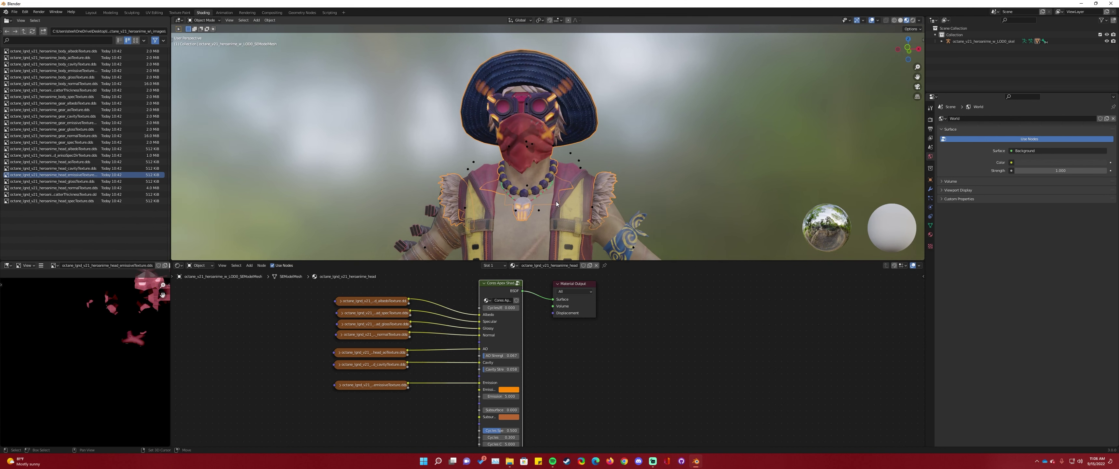
scroll(577, 164, "up", 2)
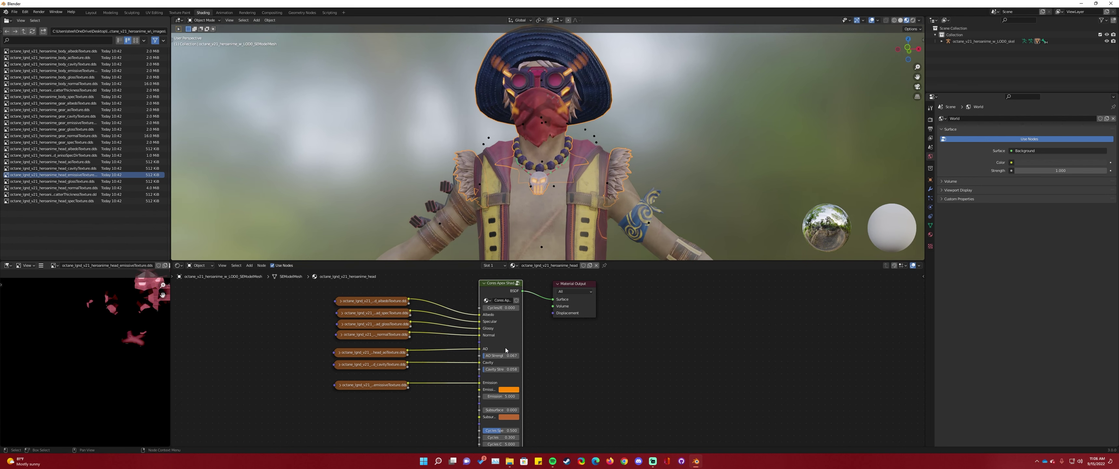
scroll(524, 374, "down", 2, "shift")
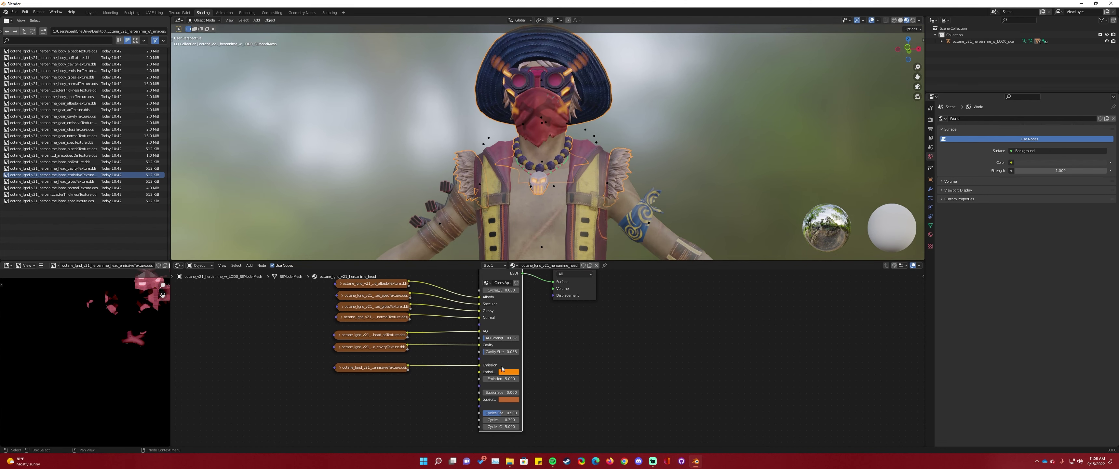
mouse_move(500, 412)
left_mouse_down()
mouse_move(513, 412)
mouse_move(492, 413)
left_mouse_up()
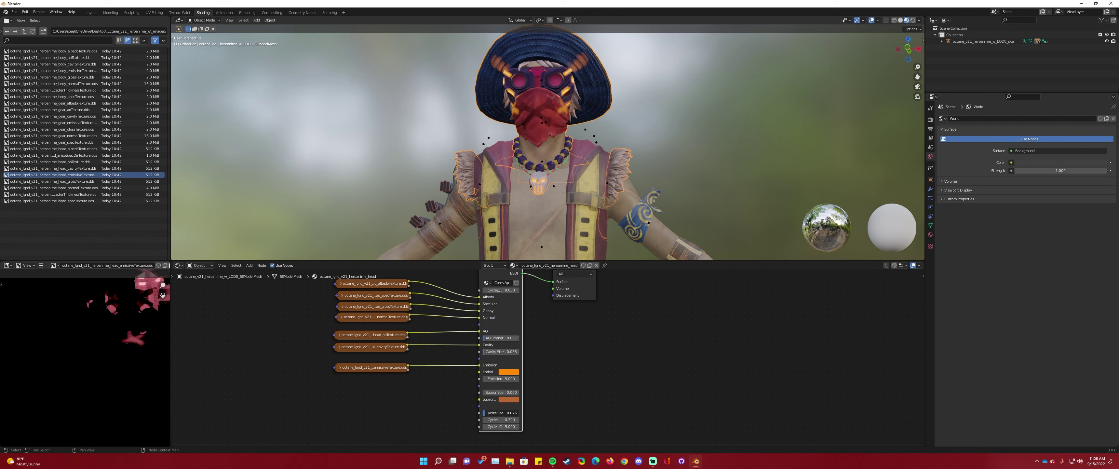
mouse_move(500, 420)
left_mouse_down()
mouse_move(518, 419)
mouse_move(482, 422)
left_mouse_up()
Select Octane's body mesh and delete its existing shader and albedo texture nodes, keeping the Material Output
scroll(531, 154, "down", 3, "shift")
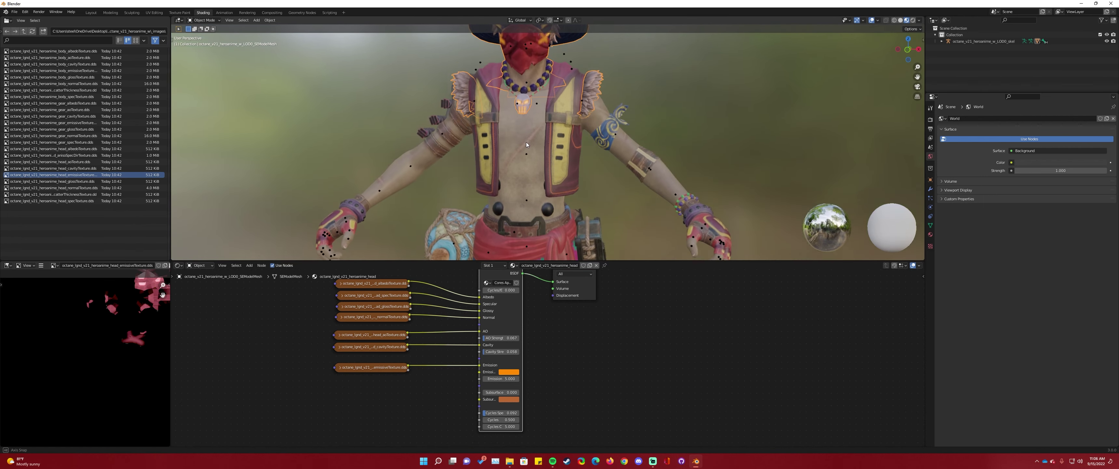
left_click(520, 144)
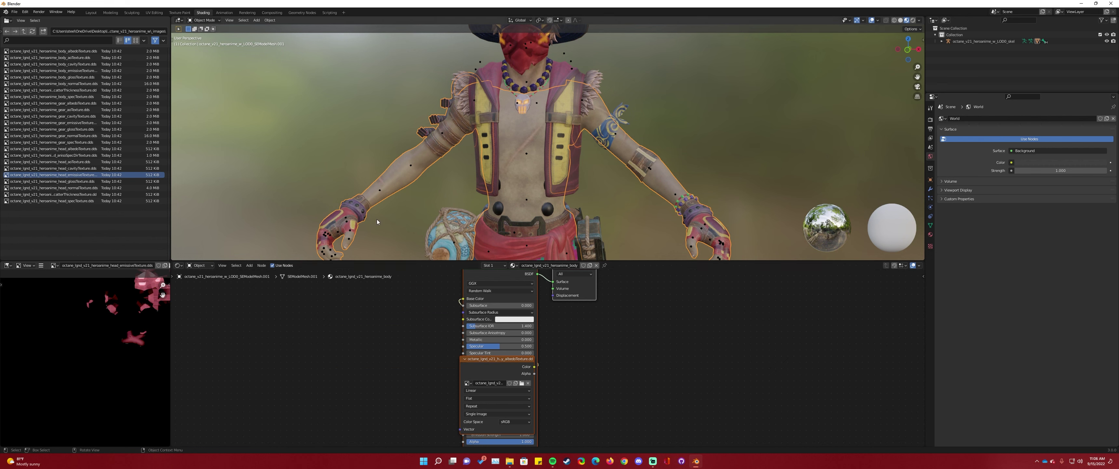
left_click_drag(453, 347, 489, 391)
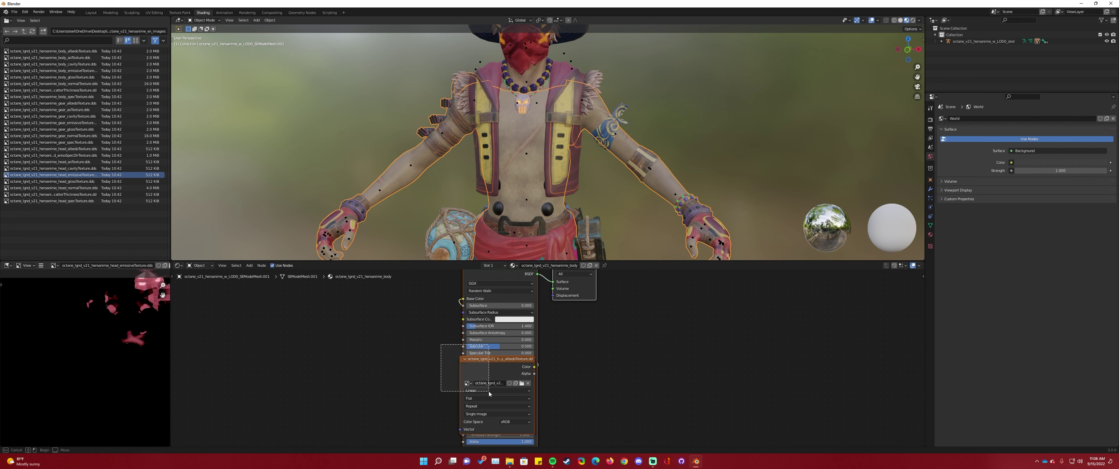
key("Delete")
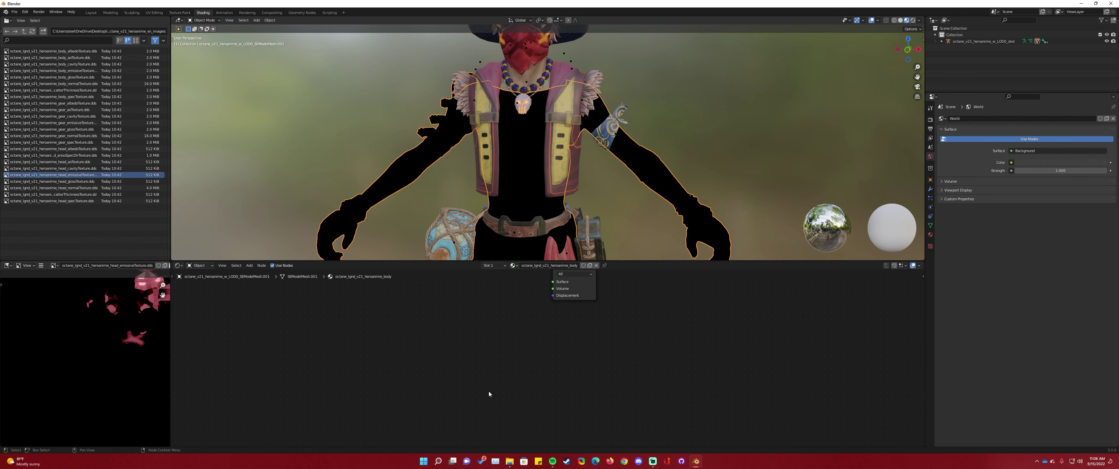
Add a Cores Apex Shader node to the body material and connect its BSDF output to the Material Output's Surface
key("shift+a")
left_click(473, 298)
type("ap")
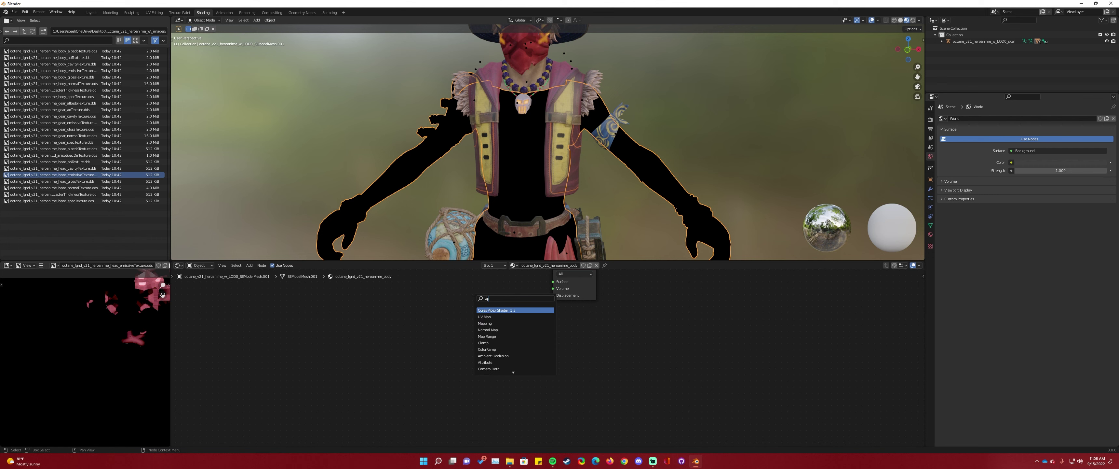
key("Return")
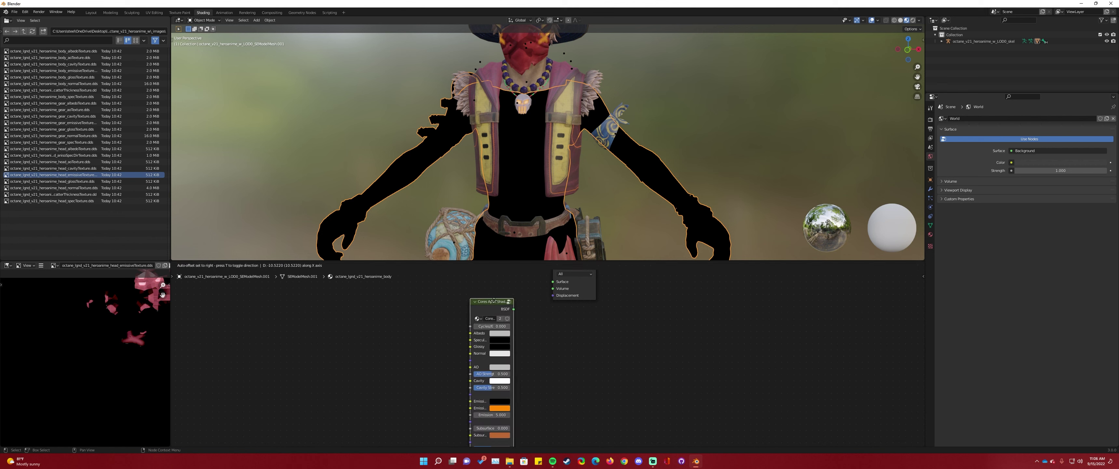
left_click(494, 294)
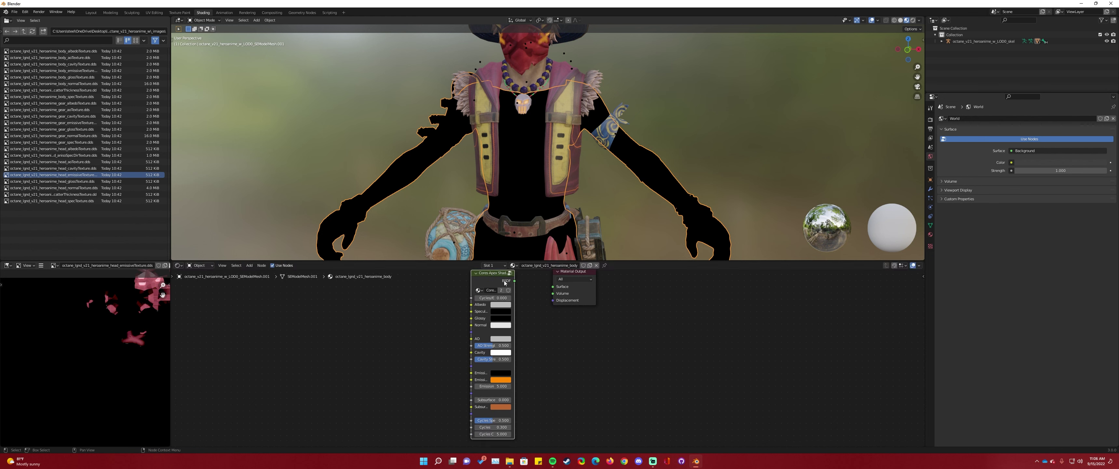
middle_click_drag(522, 295, 524, 311)
mouse_move(516, 296)
left_mouse_down()
mouse_move(555, 303)
mouse_move(519, 292)
left_mouse_up()
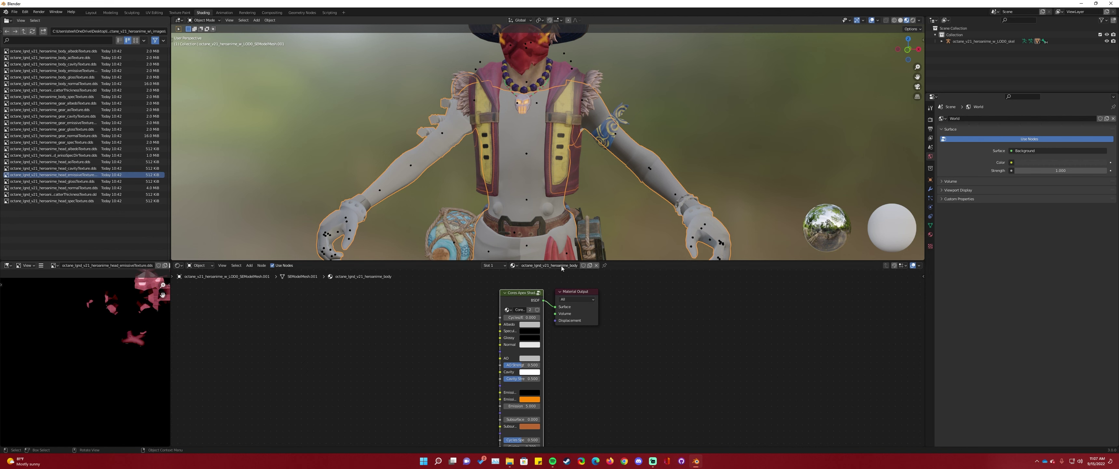
Add the body albedo and spec textures, connect their colors to the shader's Albedo and Specular inputs, and collapse both nodes
left_click_drag(52, 51, 500, 324)
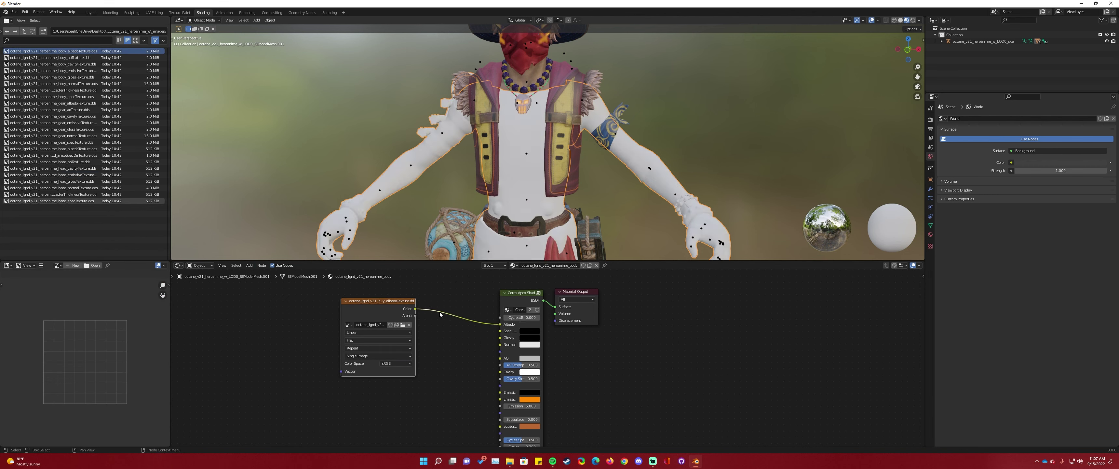
left_click(351, 300)
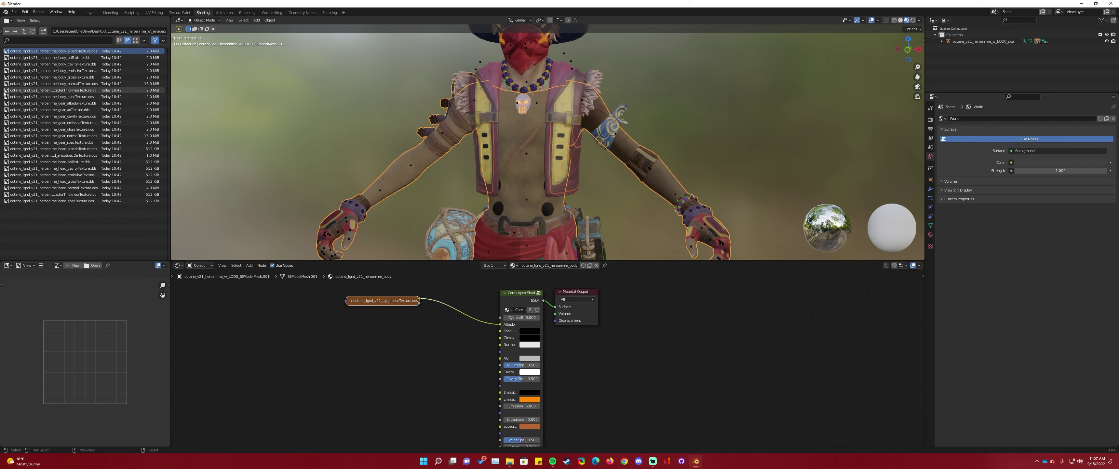
left_click_drag(52, 96, 500, 330)
left_click(348, 312)
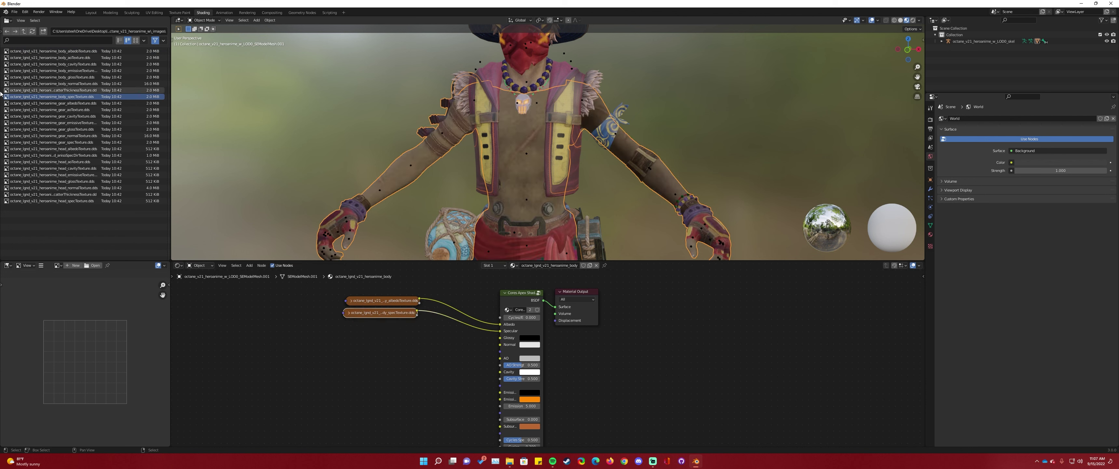
Add the body gloss texture, connect it to the shader's Glossy input, set it to Non-Color, and collapse the node
left_click_drag(55, 77, 354, 325)
left_click_drag(419, 333, 500, 337)
left_click(400, 387)
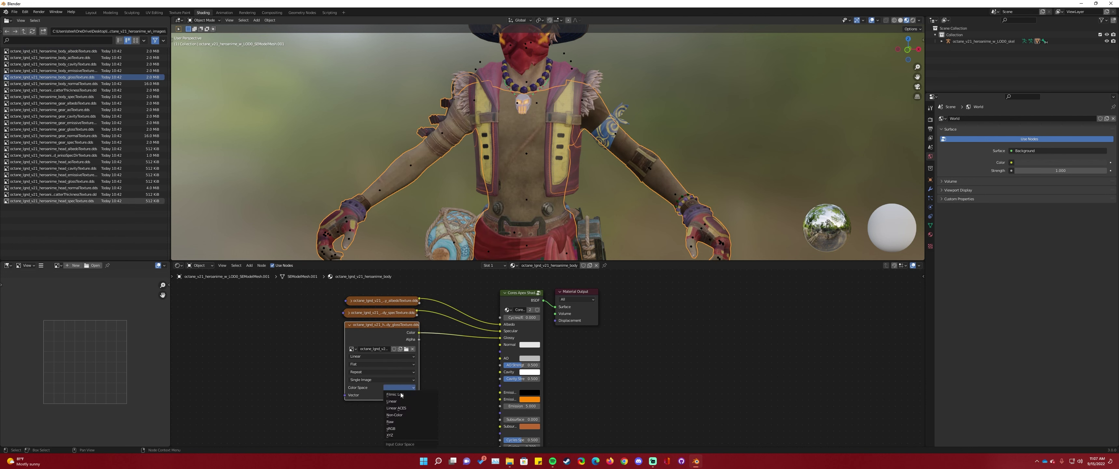
left_click(410, 417)
left_click(347, 325)
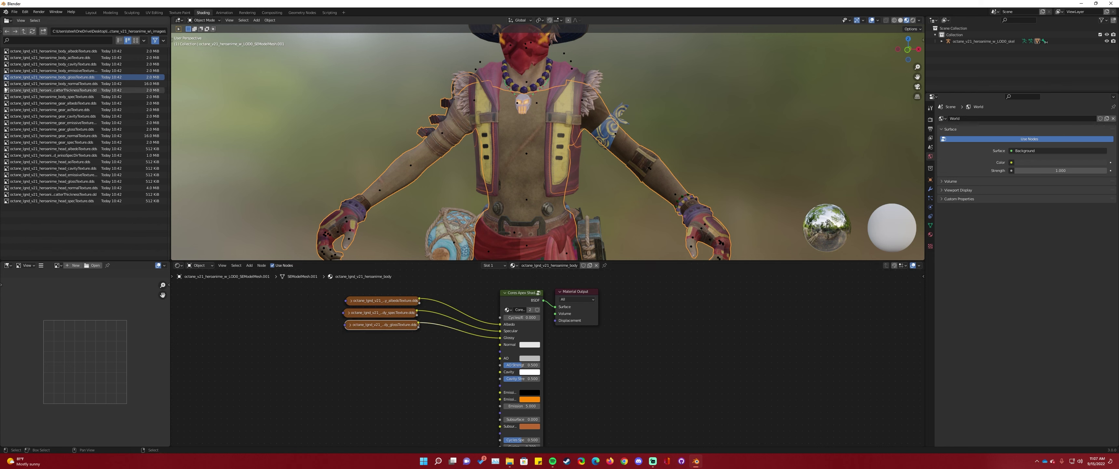
Add the body normal texture in Non-Color space, connect it to the shader's Normal input, and collapse it beneath the gloss node
left_click_drag(57, 83, 353, 339)
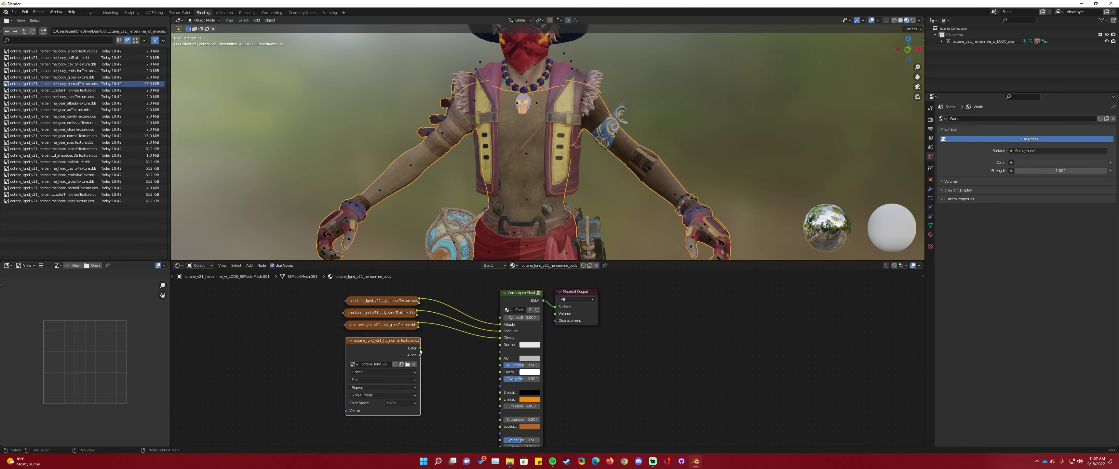
left_click_drag(420, 347, 500, 344)
left_click(413, 400)
left_click(402, 377)
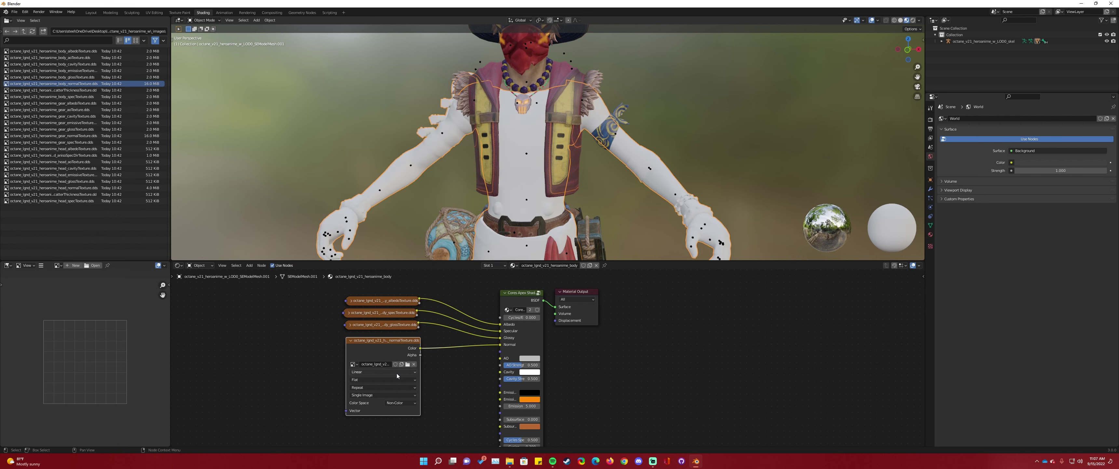
left_click_drag(348, 339, 347, 335)
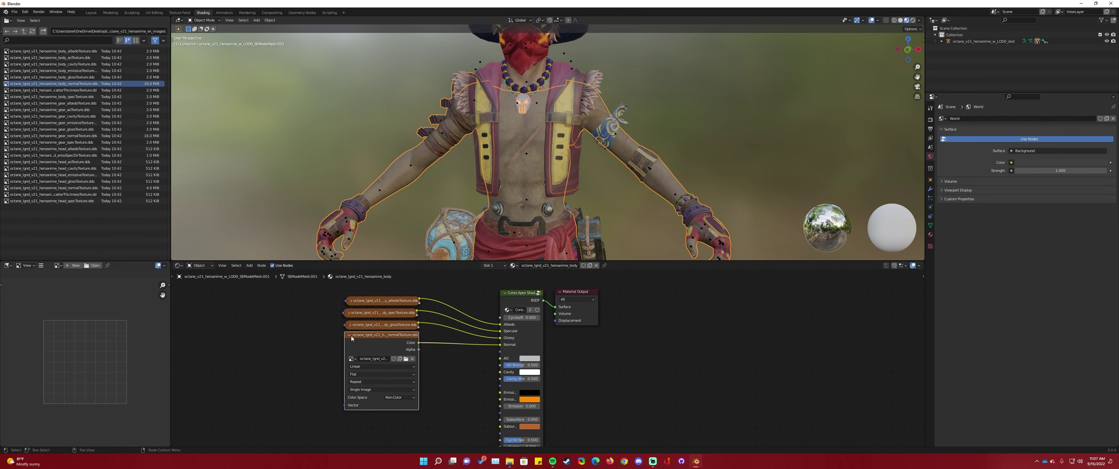
left_click(350, 335)
Add the body AO and cavity textures, connect their colors to the shader's AO and Cavity inputs, and collapse the AO node
left_click_drag(6, 57, 350, 337)
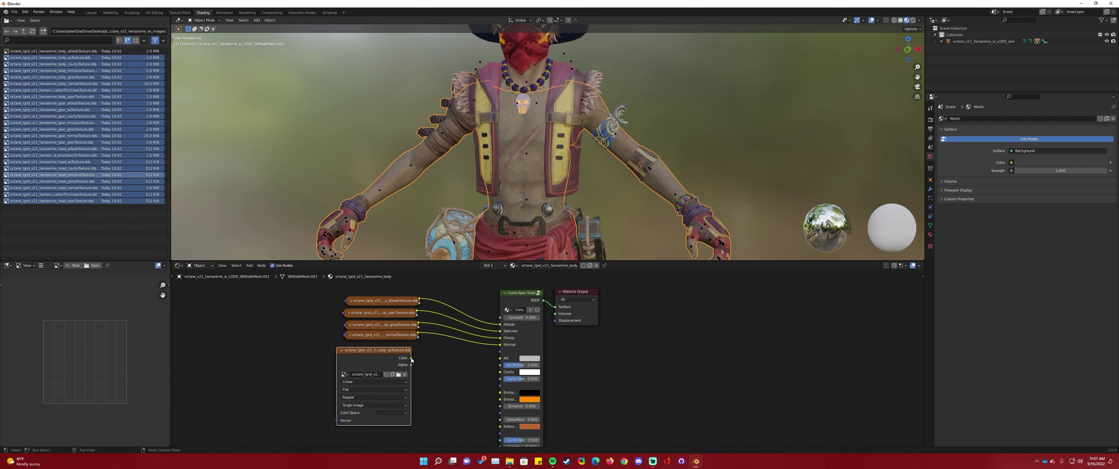
left_click_drag(411, 357, 500, 358)
left_click(342, 350)
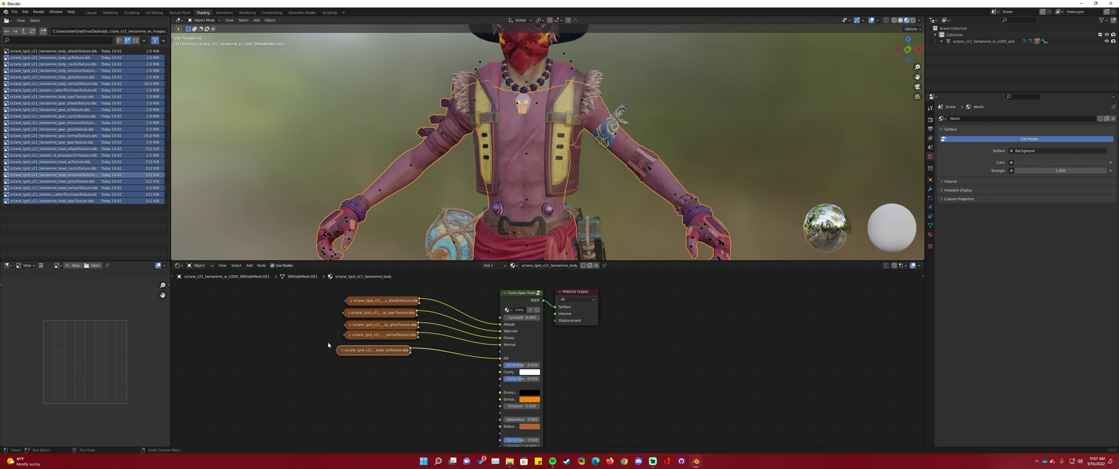
left_click(6, 64)
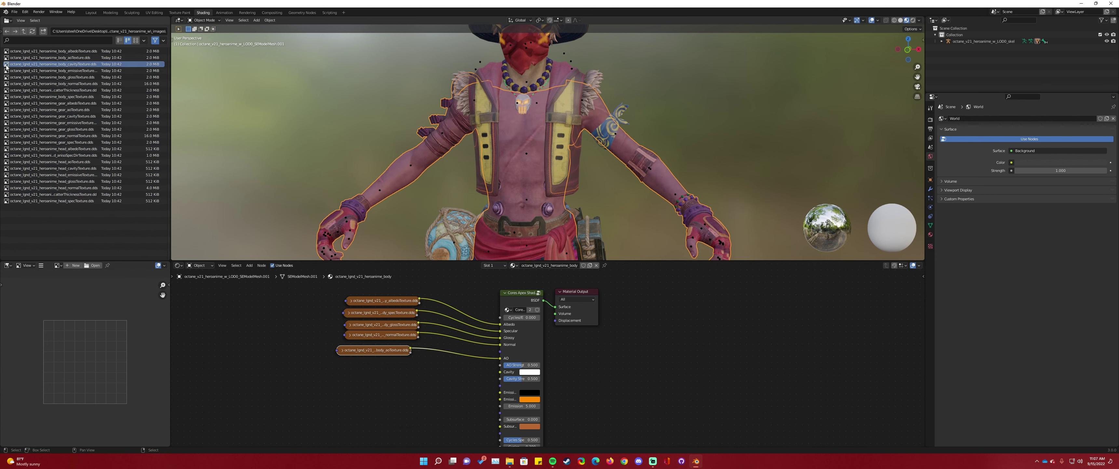
left_click_drag(6, 66, 347, 361)
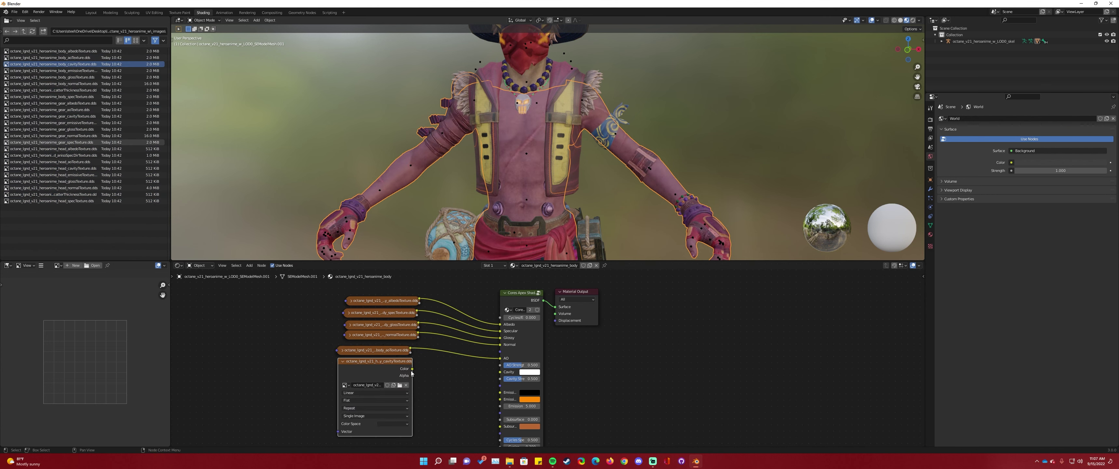
left_click_drag(412, 369, 501, 372)
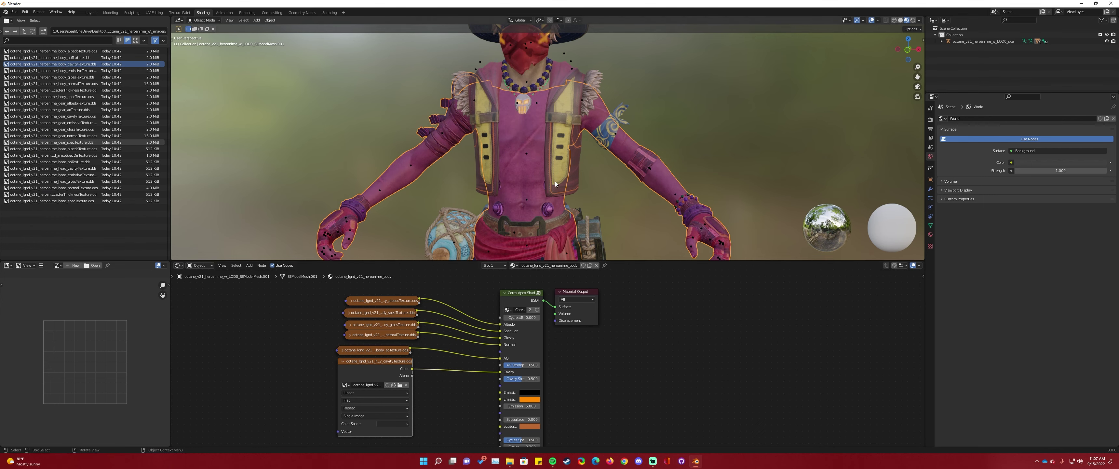
Lower the body shader's AO Strength and Cavity Strength to below 0.1 and collapse the cavity texture node
scroll(512, 184, "down", 2)
scroll(512, 185, "up", 5)
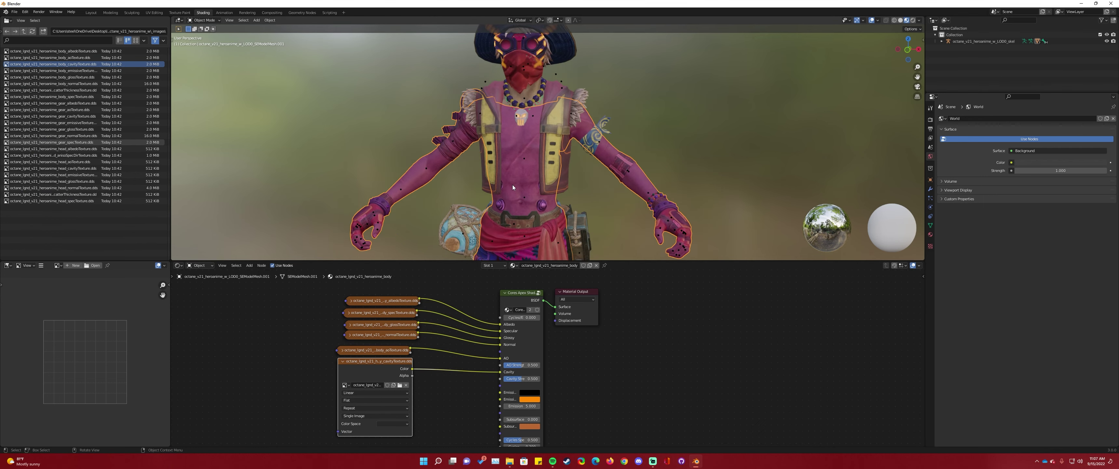
scroll(525, 190, "down", 1)
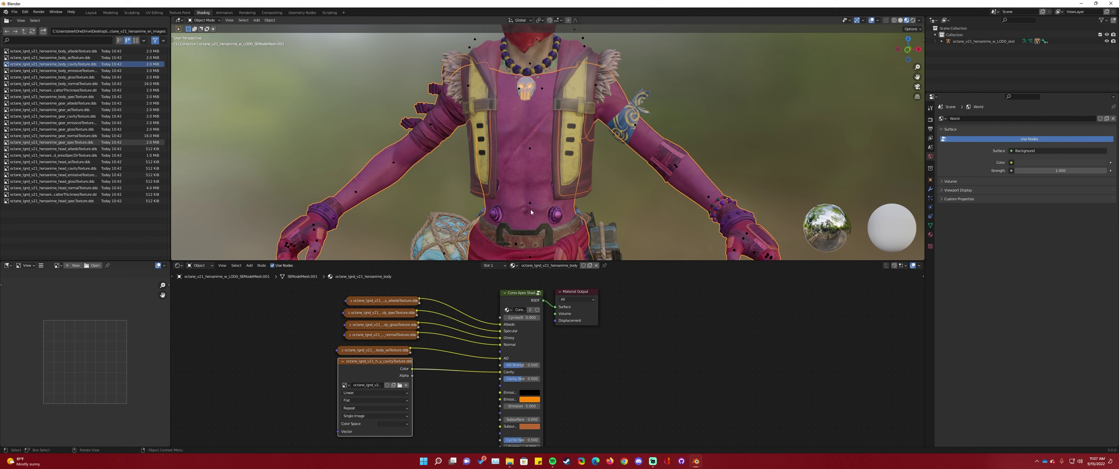
mouse_move(521, 365)
left_mouse_down()
mouse_move(505, 365)
mouse_move(511, 378)
left_mouse_up()
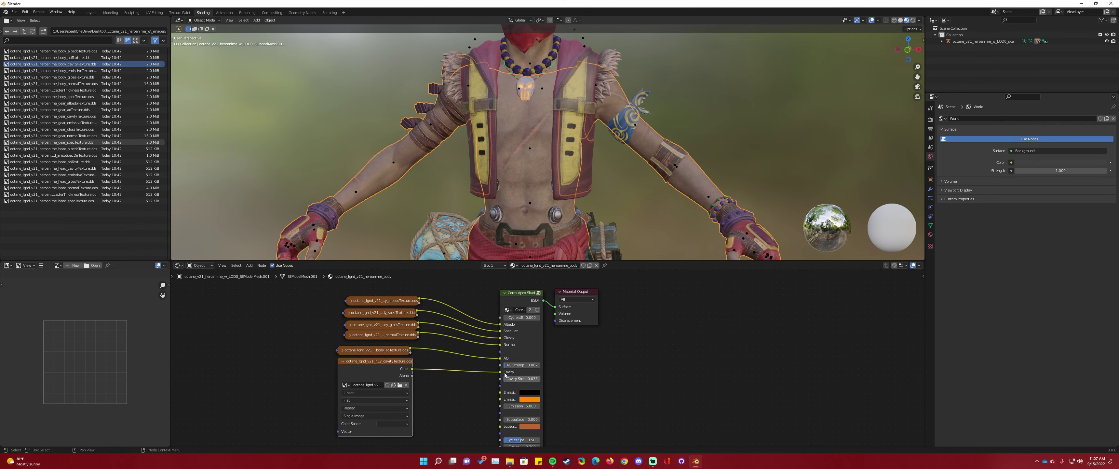
scroll(512, 157, "up", 3)
scroll(519, 171, "down", 3)
middle_click_drag(519, 171, 484, 149)
scroll(533, 167, "down", 2)
scroll(528, 165, "up", 2)
scroll(528, 165, "down", 2)
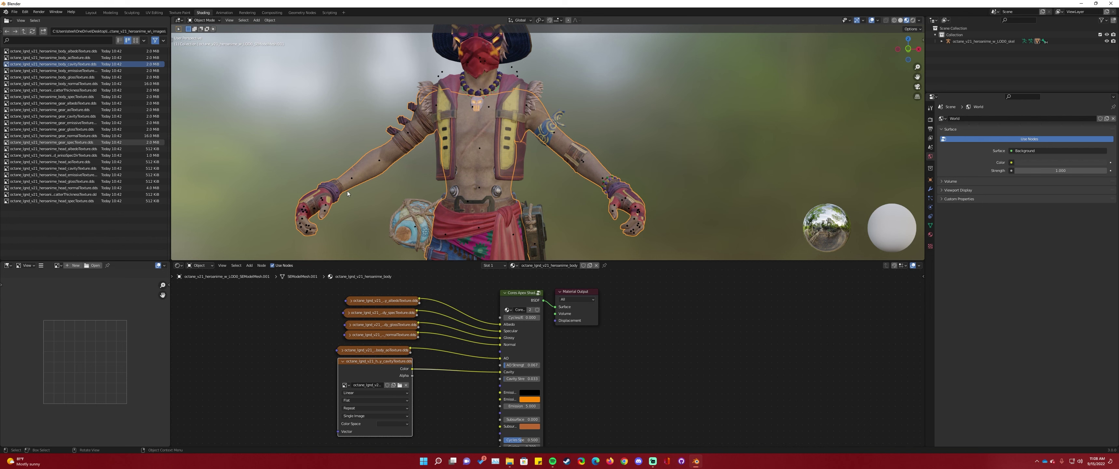
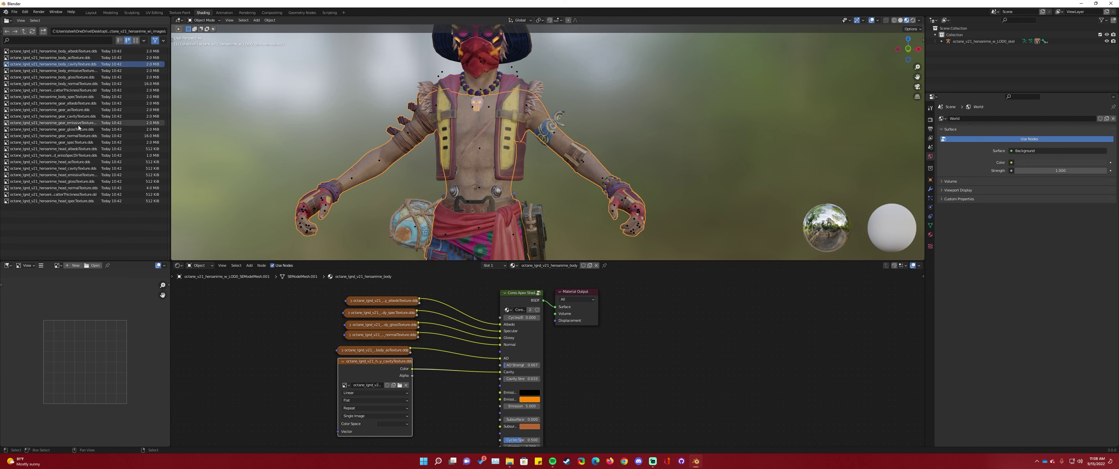
left_click(342, 361)
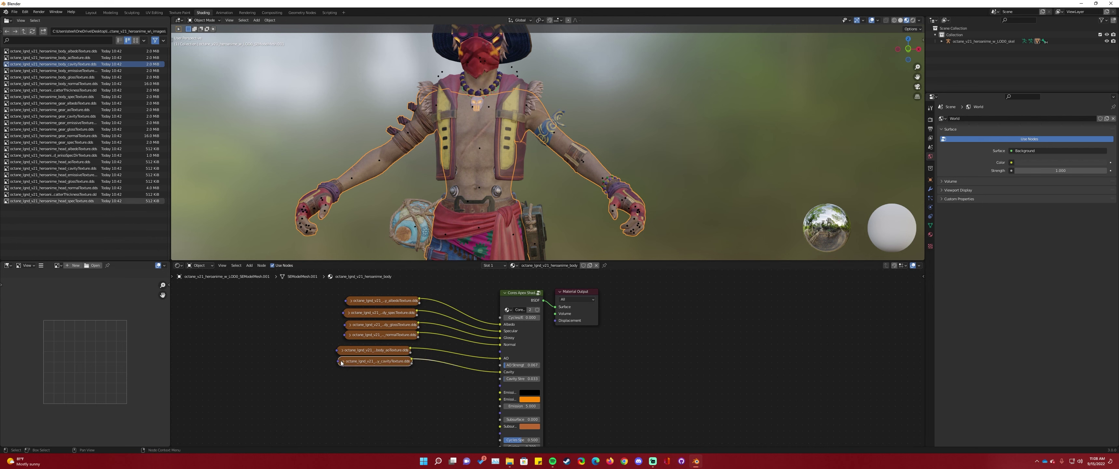
Add the body emissive texture in Non-Color space, connect its color to the shader's Emission input, and collapse it beneath the cavity node
left_click_drag(6, 70, 500, 392)
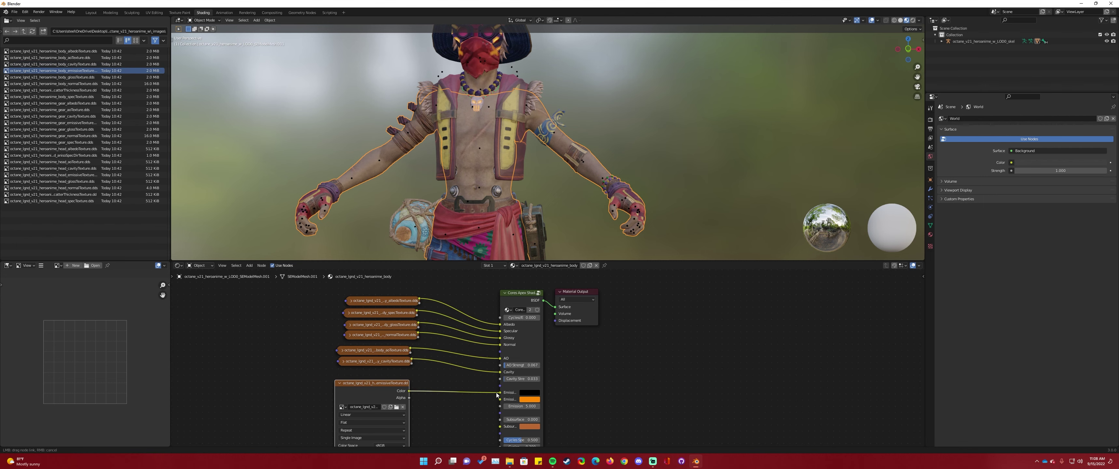
left_click_drag(357, 383, 361, 373)
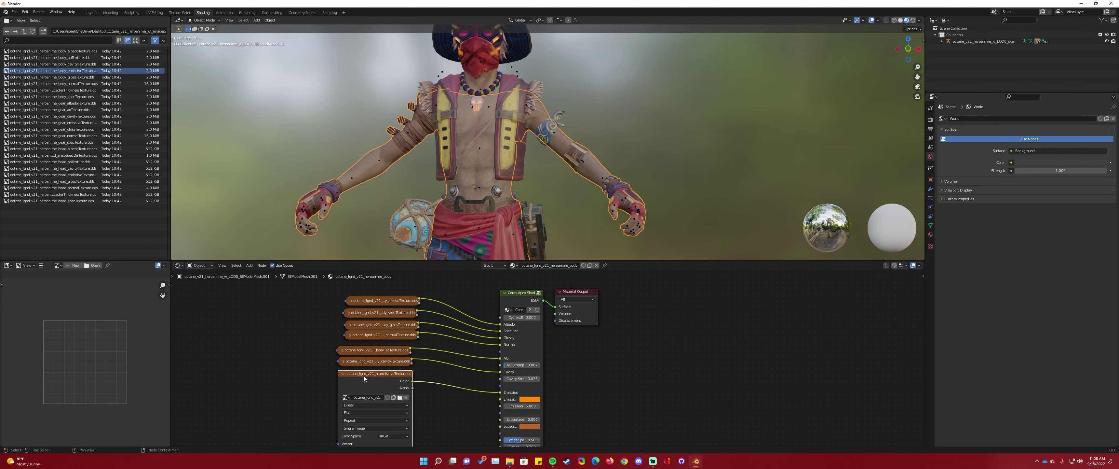
left_click(394, 435)
left_click(393, 420)
middle_click_drag(496, 129, 370, 147)
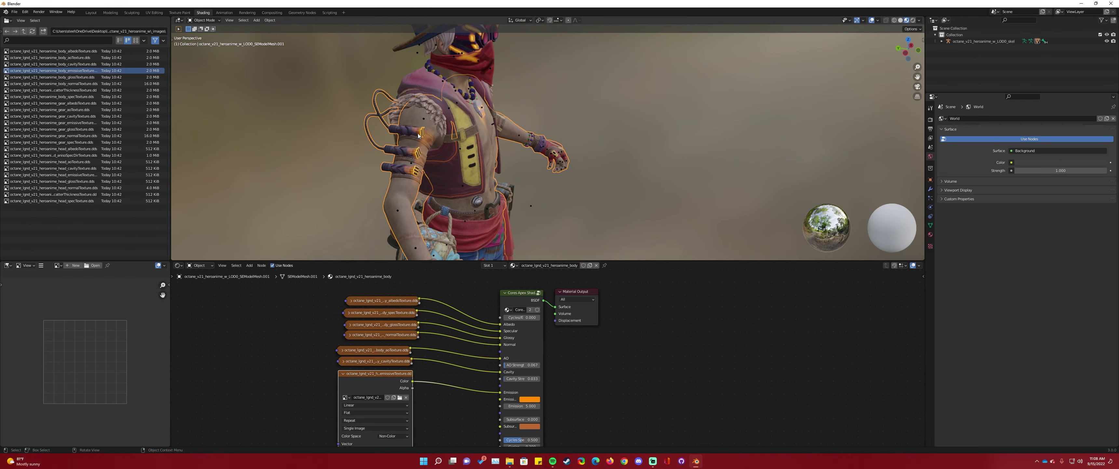
middle_click_drag(511, 198, 446, 180)
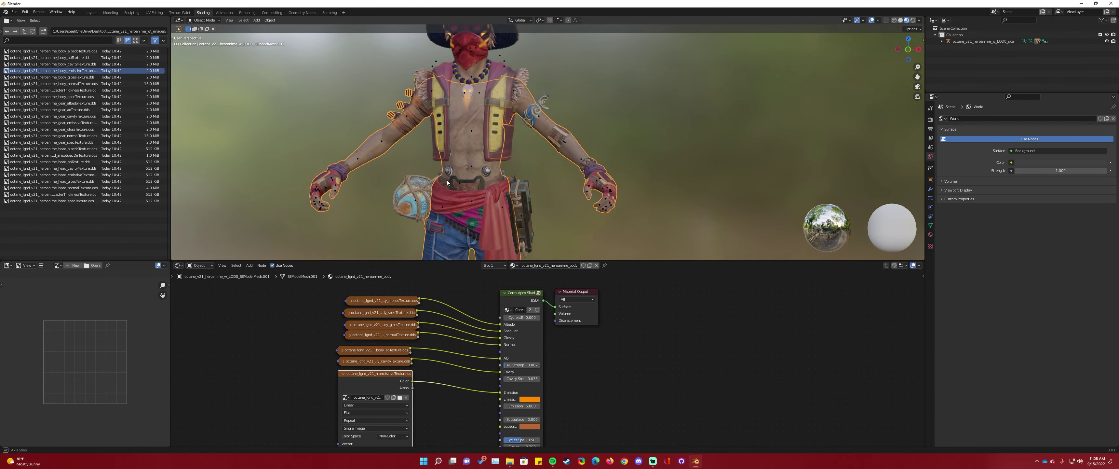
left_click(345, 373)
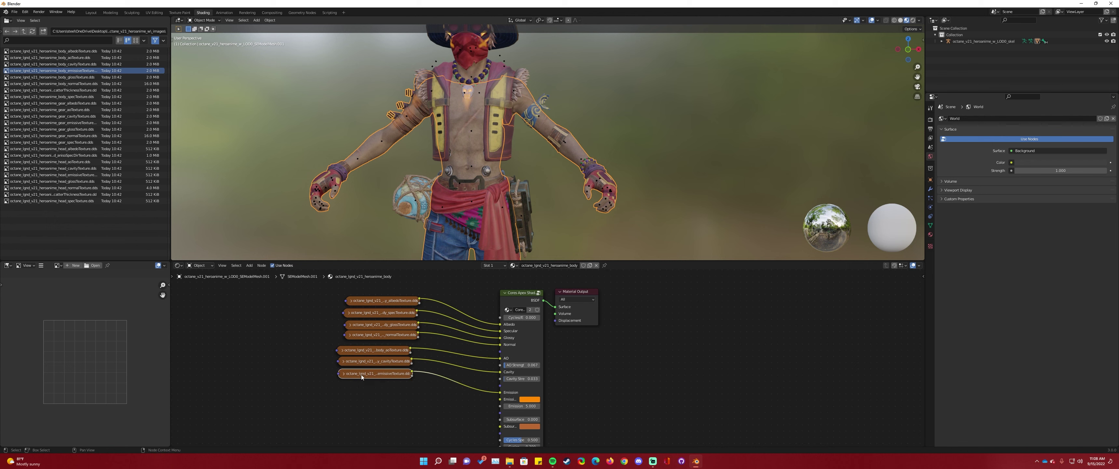
Lower the body shader's Cycles Specular value to 0.117
middle_click_drag(521, 429, 485, 384)
scroll(485, 384, "up", 4)
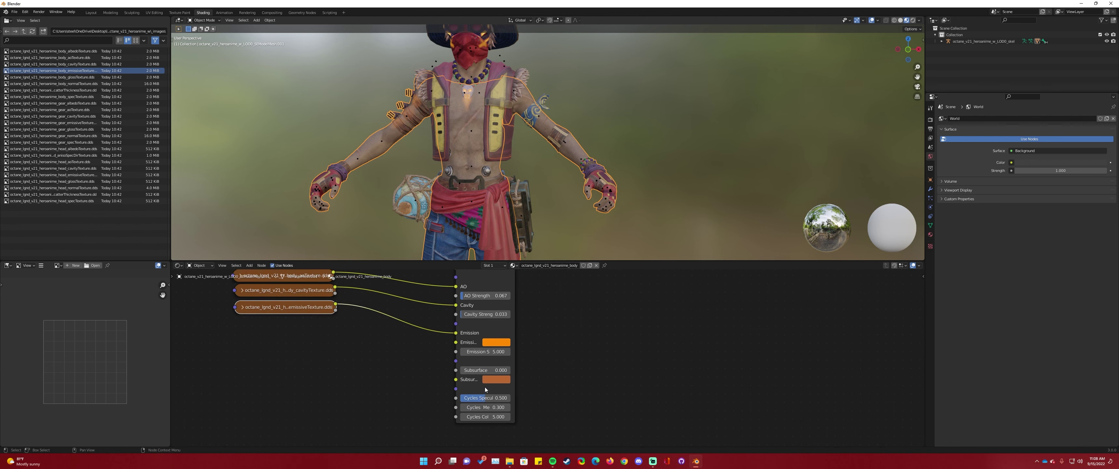
middle_click_drag(424, 93, 451, 114, "shift")
scroll(486, 386, "up", 1)
mouse_move(486, 401)
left_mouse_down()
mouse_move(473, 401)
mouse_move(508, 401)
mouse_move(463, 401)
left_mouse_up()
Try lower Cycles Metallic values on the body shader, including -0.100, and restore 0.300
scroll(484, 411, "down", 4, "ctrl")
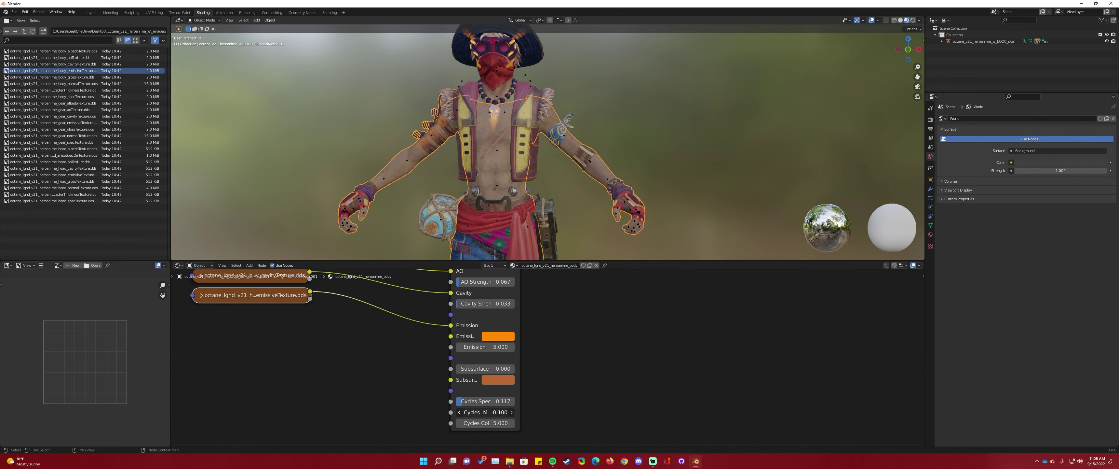
scroll(483, 412, "down", 4, "ctrl")
scroll(483, 411, "down", 7, "ctrl")
scroll(483, 412, "up", 5, "ctrl")
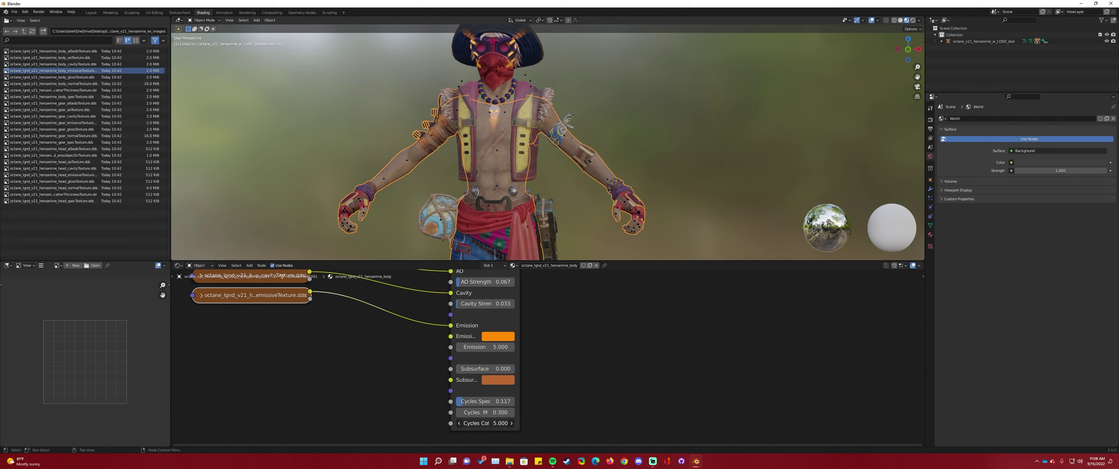
left_click(485, 423)
key("Return")
Select the character's gear mesh and delete the albedo texture and Principled shader nodes from its material
left_click(443, 219)
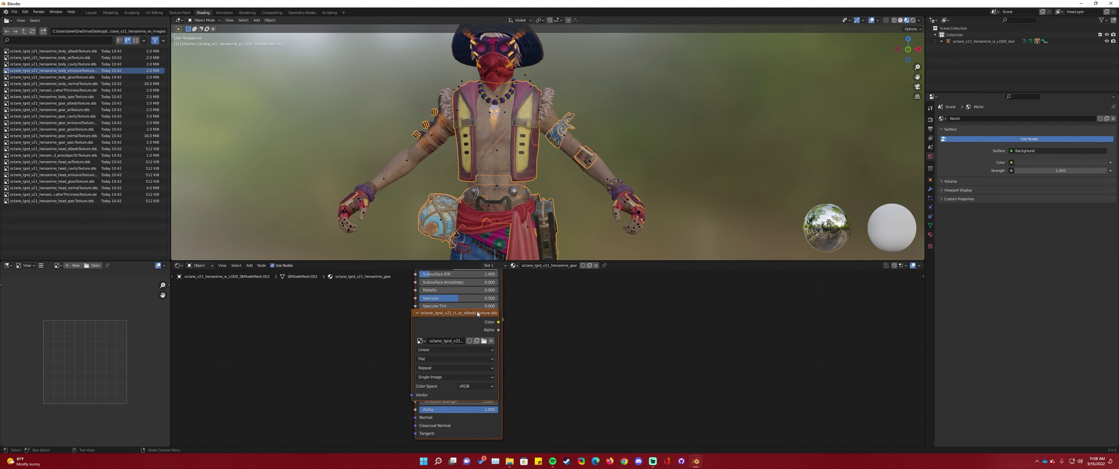
scroll(462, 360, "down", 3)
key("Delete")
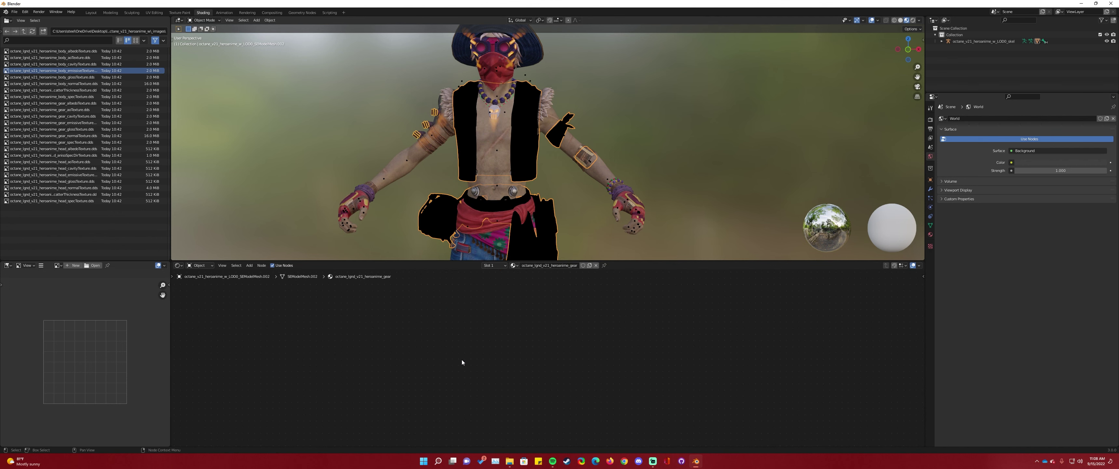
Add the Cores Apex Shader group to the gear material and connect its BSDF to the Material Output's Surface
scroll(461, 335, "down", 3)
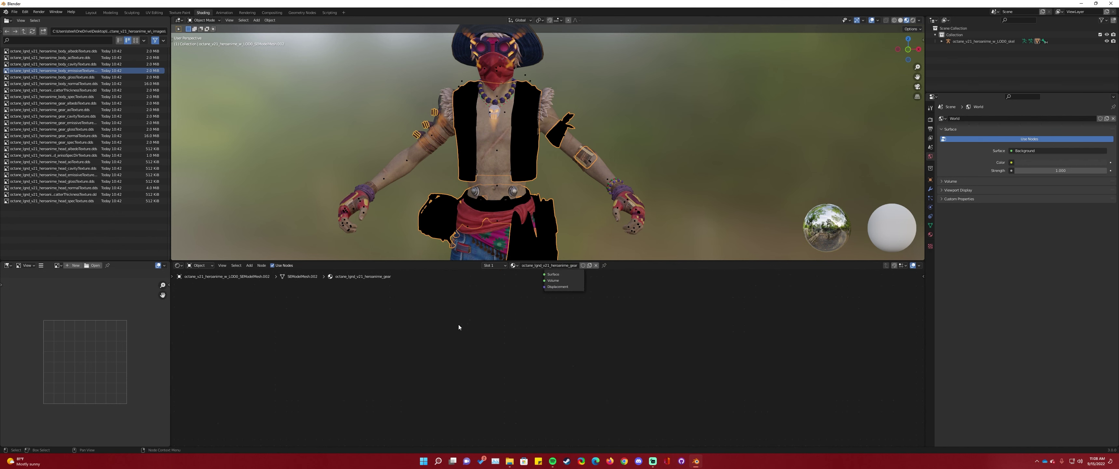
key("shift+a")
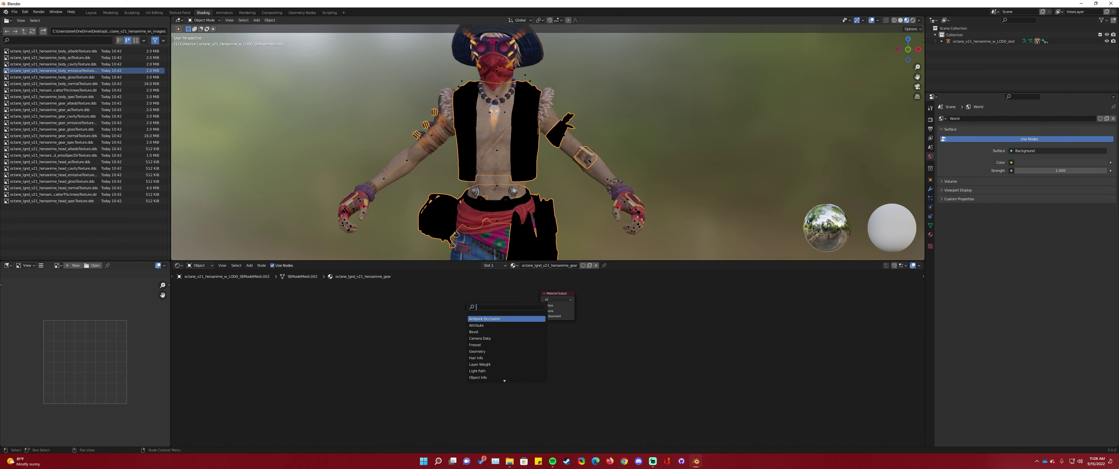
left_click(498, 352)
left_click(497, 331)
mouse_move(499, 297)
left_mouse_down()
mouse_move(541, 305)
mouse_move(516, 295)
left_mouse_up()
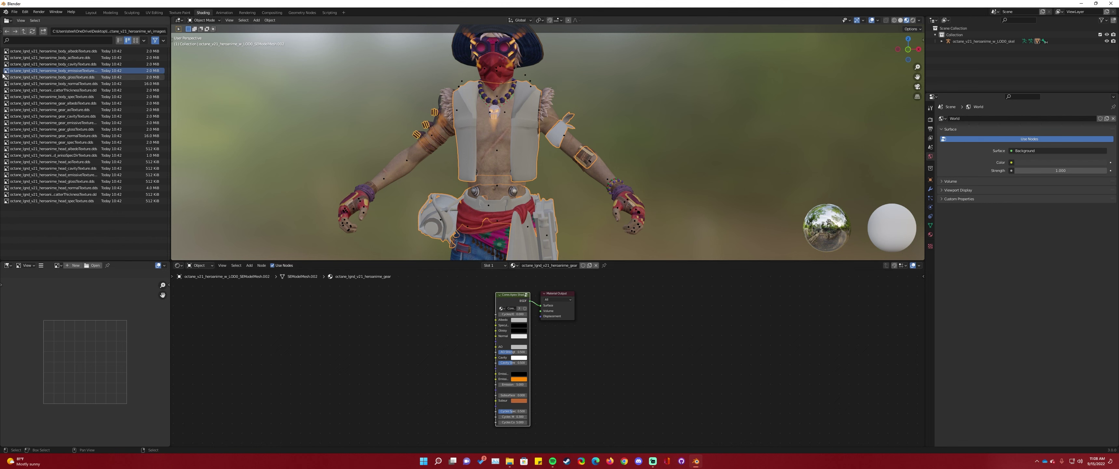
Add the gear albedo texture, connect its color to the shader's Albedo input, and collapse the node
left_click(13, 103)
left_click_drag(3, 103, 496, 320)
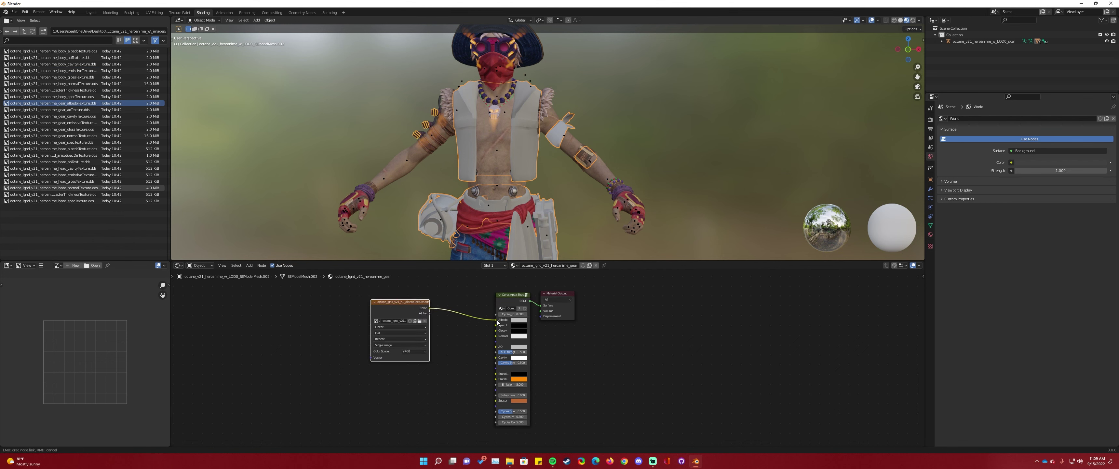
key("h")
left_click_drag(400, 302, 435, 301)
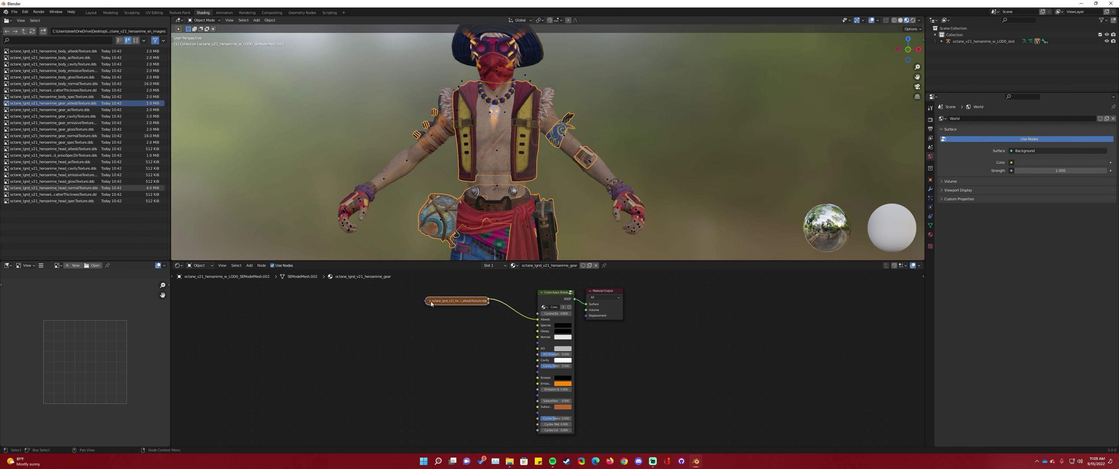
Add the gear spec texture, connect its color to the shader's Specular input, and collapse it beneath the albedo node
scroll(482, 332, "up", 3)
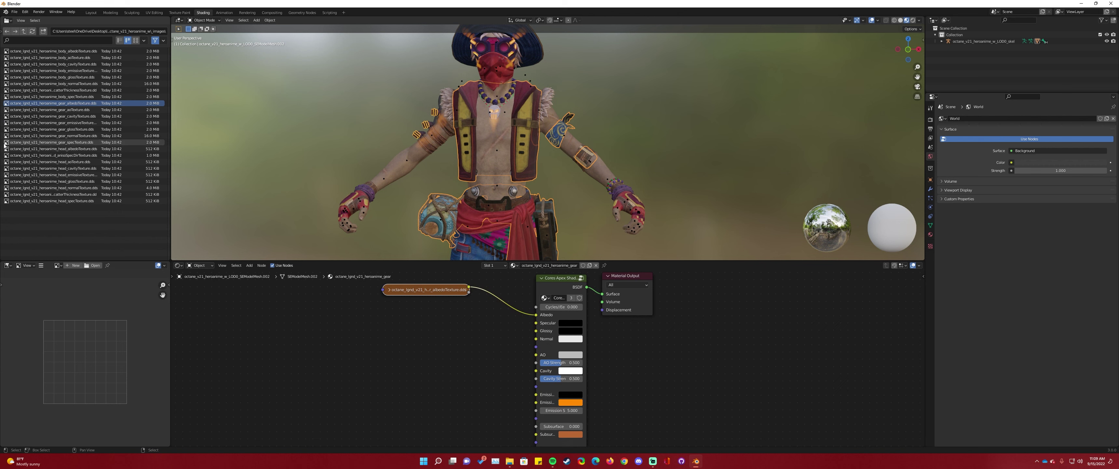
left_click_drag(43, 142, 391, 299)
left_click_drag(467, 308, 529, 323)
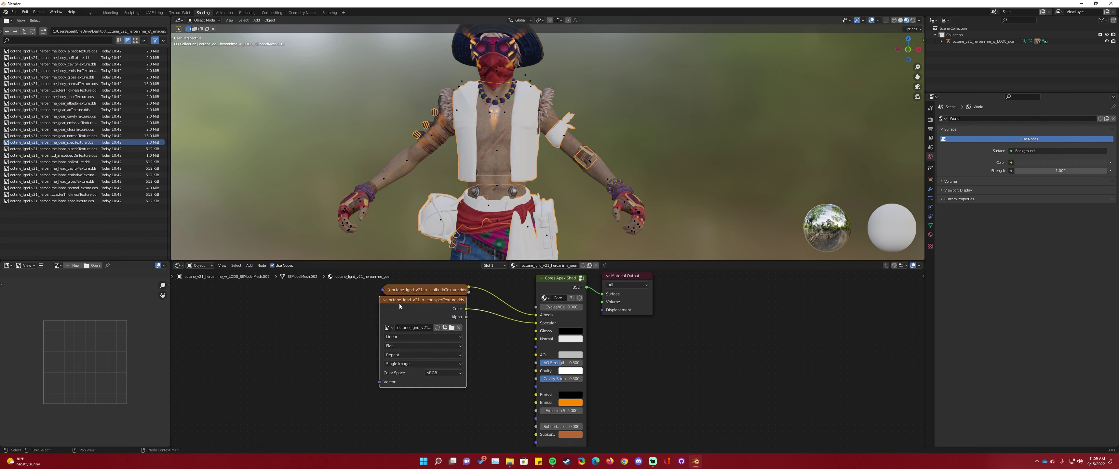
left_click(385, 300)
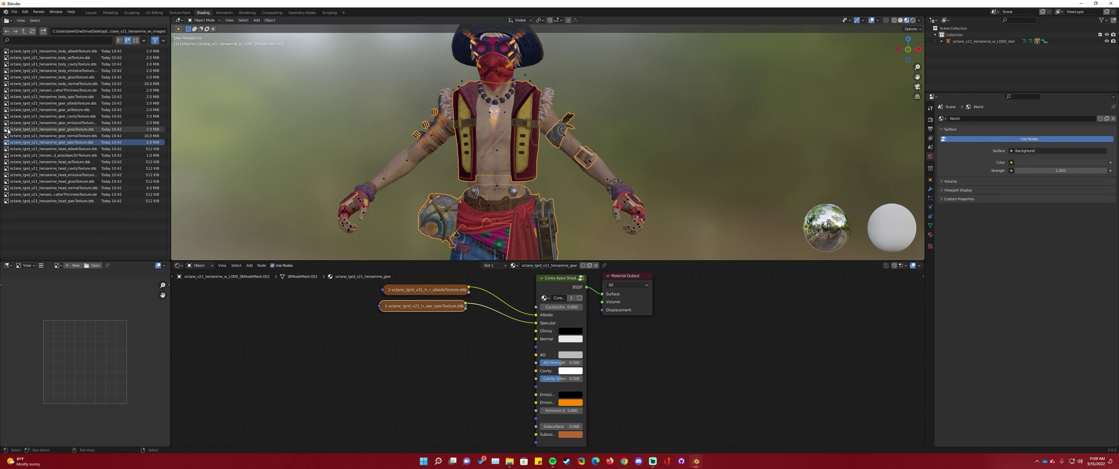
Add the gear gloss texture in Non-Color space, connect it to the shader's Glossy input, and collapse it beneath the spec node
mouse_move(6, 131)
left_mouse_down()
mouse_move(421, 333)
mouse_move(536, 331)
left_mouse_up()
left_click(448, 401)
left_click(452, 369)
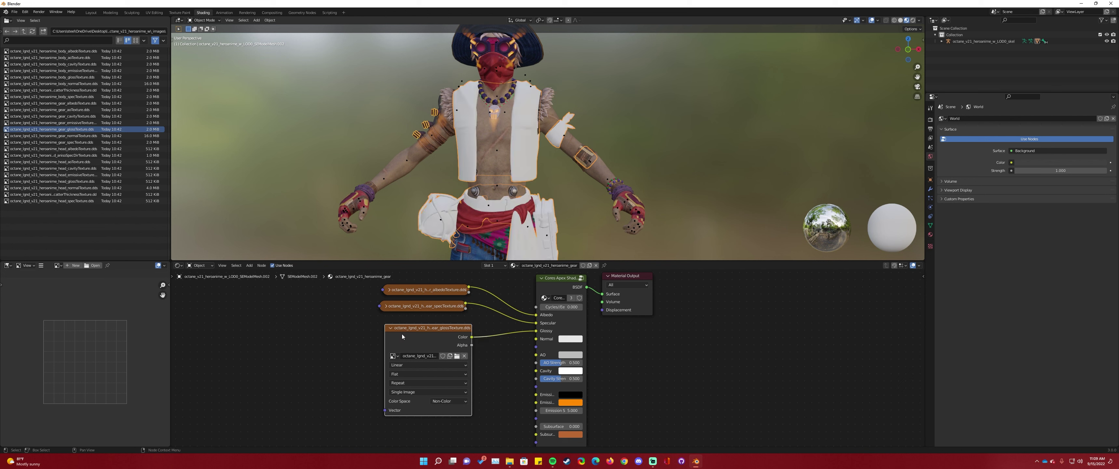
left_click(390, 328)
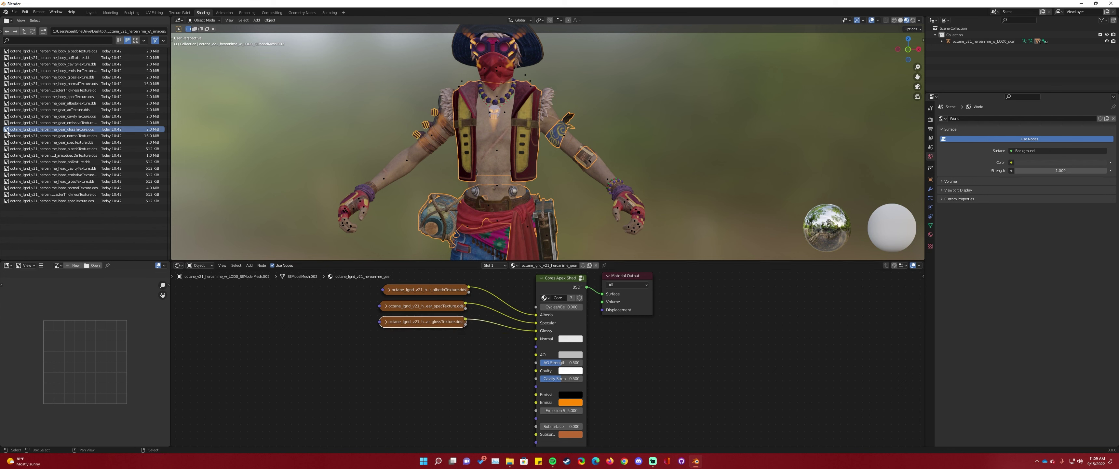
Add the gear normal texture, connect it to the shader's Normal input, set it to Non-Color, and collapse the node
left_click_drag(7, 135, 385, 336)
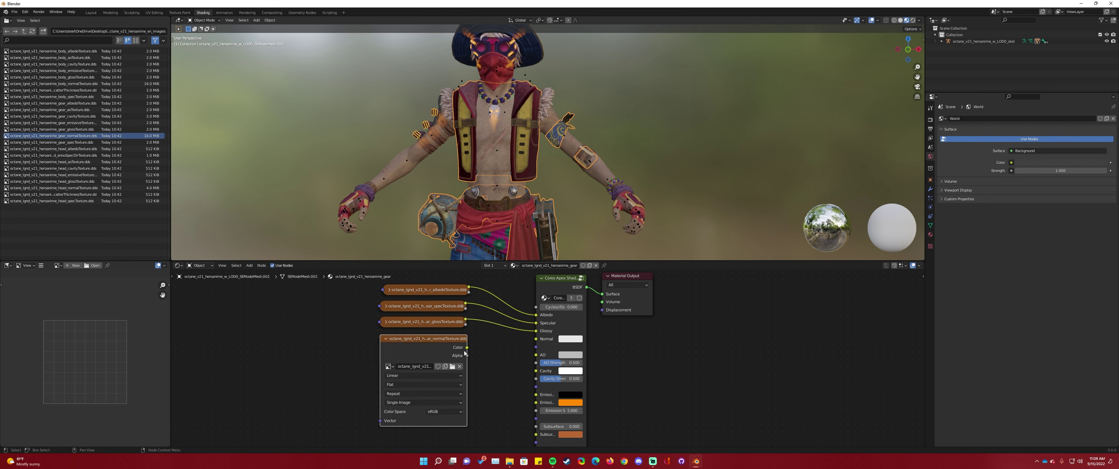
left_click_drag(466, 348, 537, 339)
left_click(444, 411)
left_click(430, 379)
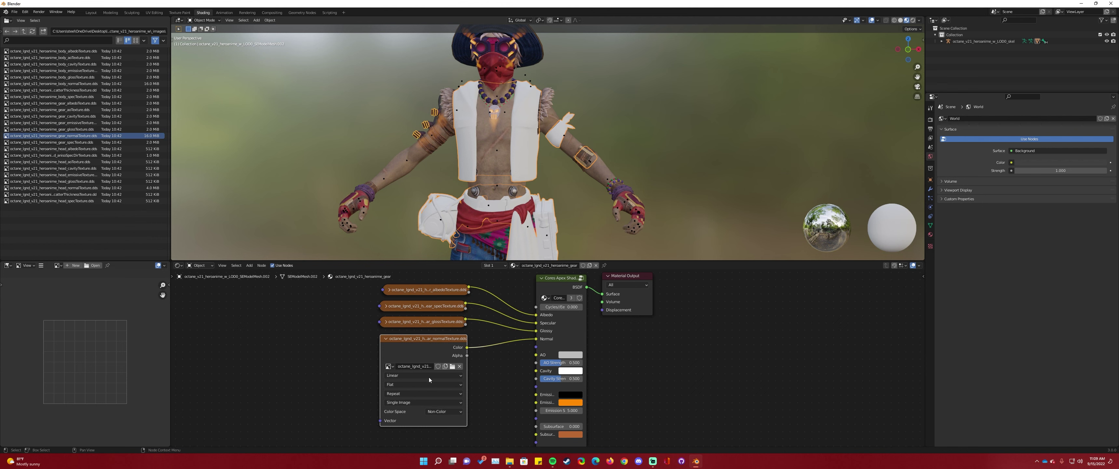
left_click(385, 338)
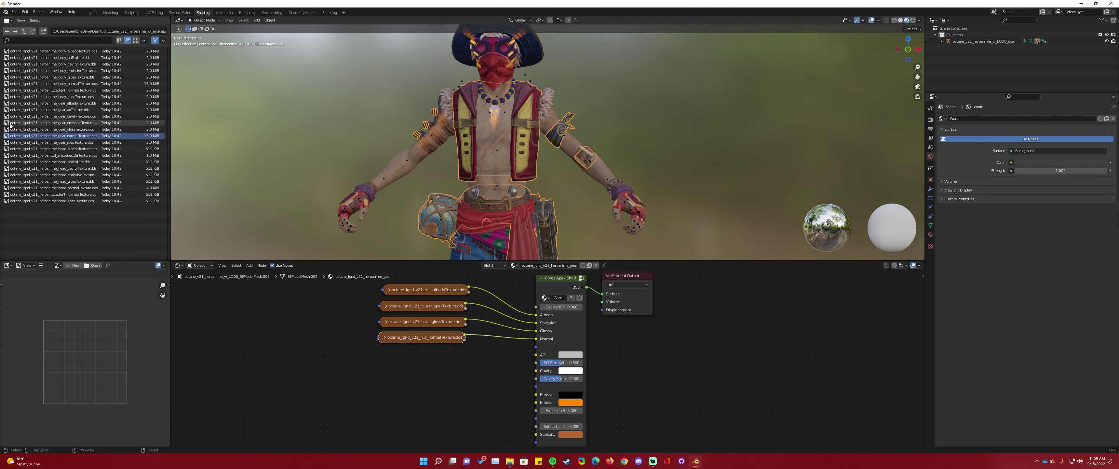
Add the gear AO and cavity textures, connect their colors to the shader's AO and Cavity inputs, and collapse both nodes
left_click_drag(9, 112, 384, 349)
left_click_drag(467, 363, 537, 355)
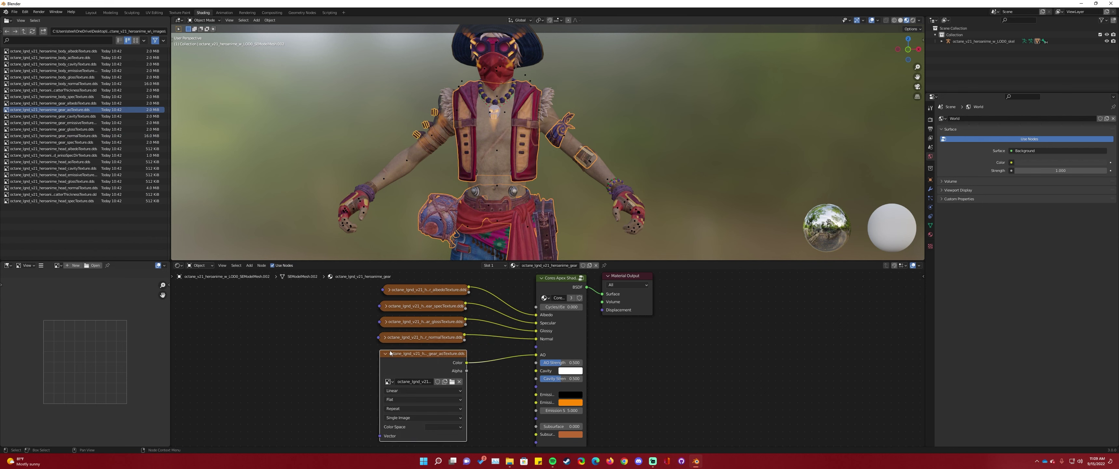
left_click(385, 354)
left_click_drag(11, 116, 385, 362)
left_click_drag(464, 373, 536, 371)
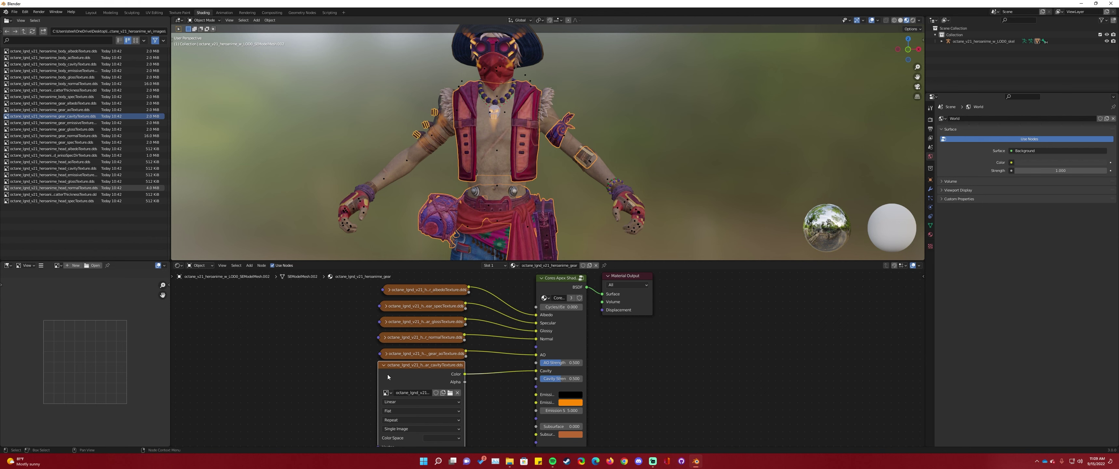
left_click(384, 364)
Add the gear emissive texture, connect its color to the shader's Emission input, choose its color space, and collapse the node
left_click_drag(13, 123, 388, 386)
left_click_drag(458, 394, 536, 394)
middle_click_drag(433, 442, 428, 379)
left_click(428, 379)
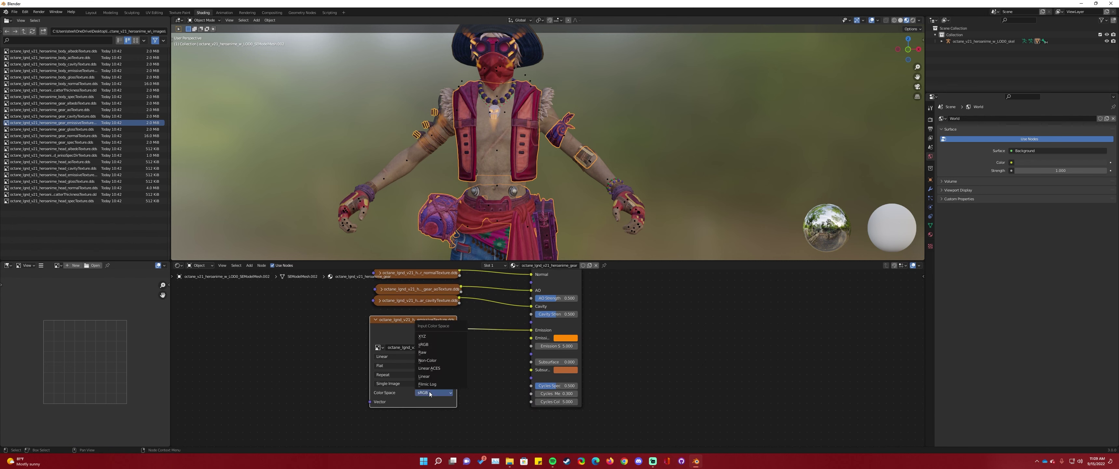
left_click(376, 320)
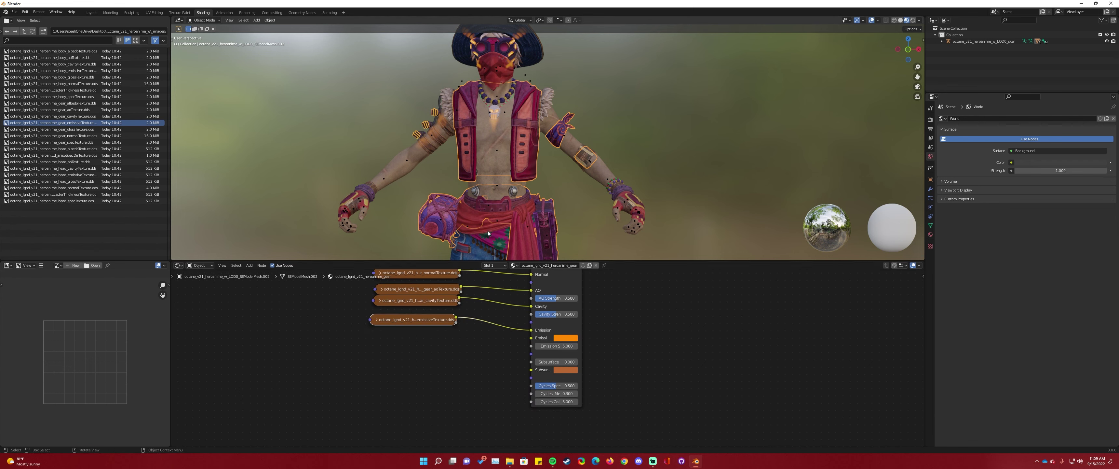
Lower the gear shader's AO Strength to below 0.1 and its Cavity Strength to 0.050, checking the gear from the side
mouse_move(555, 298)
left_mouse_down()
mouse_move(538, 298)
mouse_move(550, 314)
mouse_move(539, 314)
left_mouse_up()
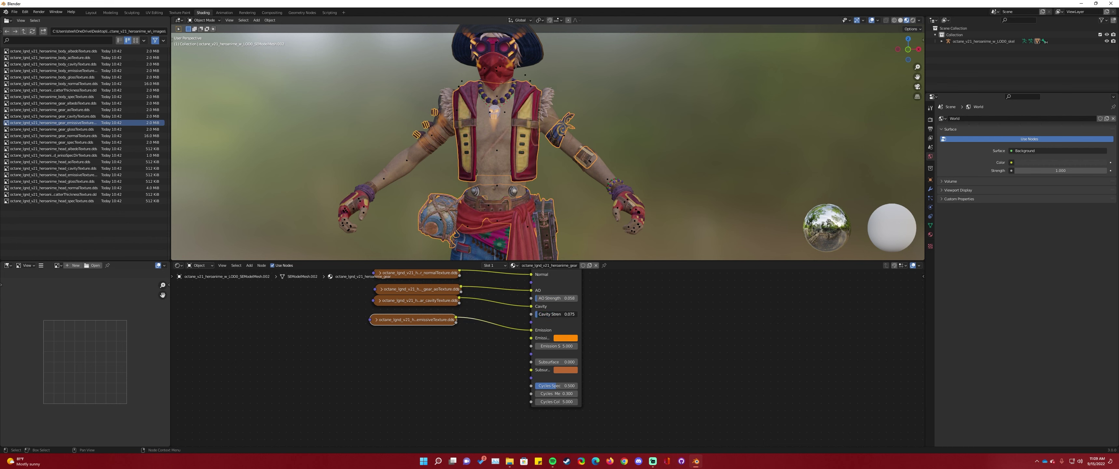
middle_click_drag(543, 244, 478, 245)
left_click_drag(552, 314, 552, 313)
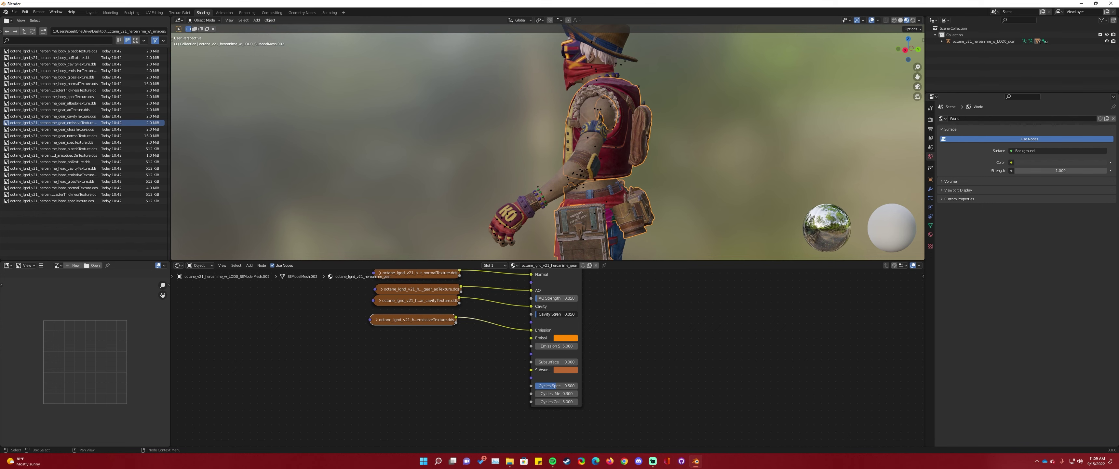
middle_click_drag(479, 203, 543, 175)
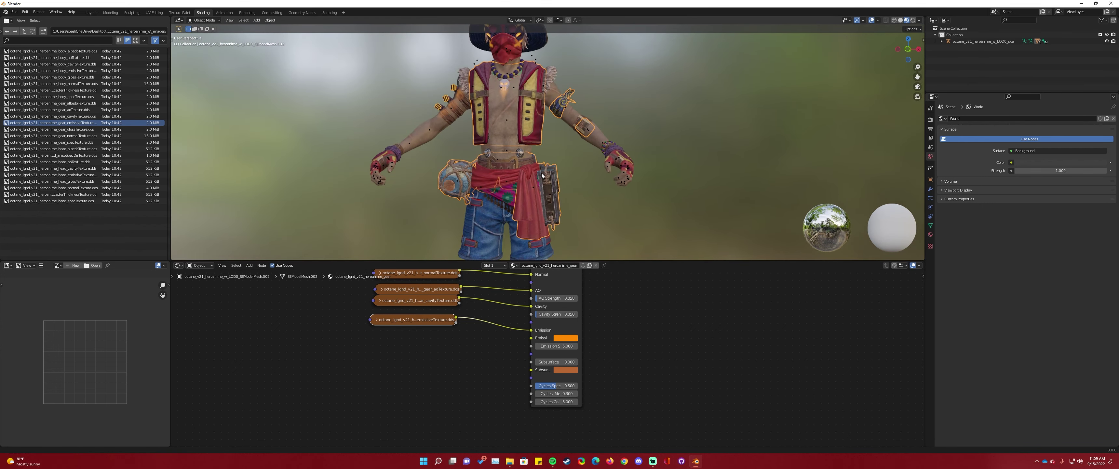
Lower the gear shader's Cycles Specular to near zero and set its Cycles Metallic to 0.200
scroll(545, 220, "up", 5)
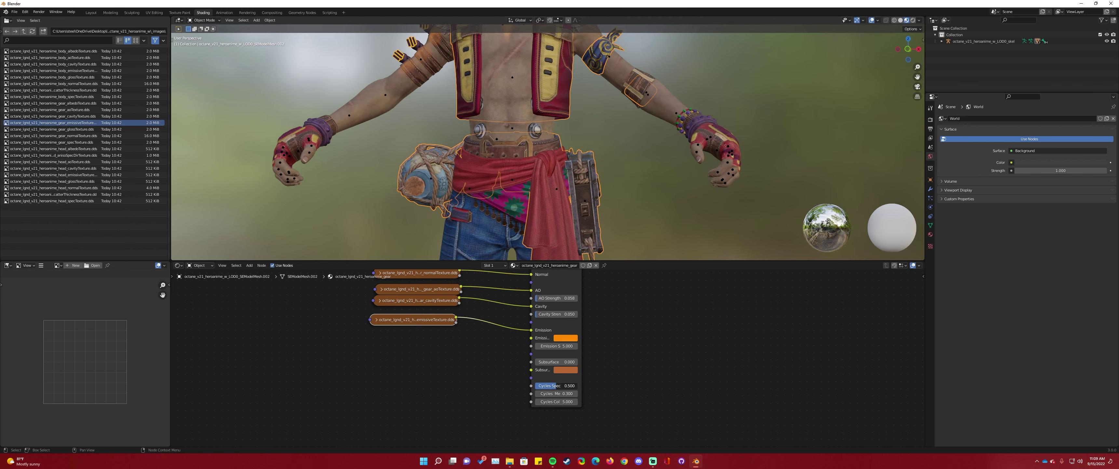
left_click_drag(557, 385, 535, 386)
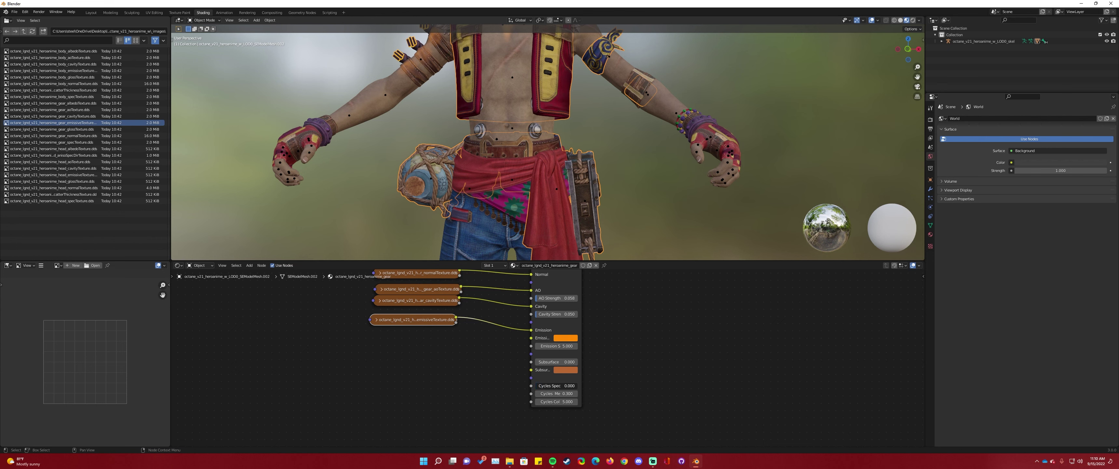
mouse_move(542, 385)
left_mouse_down()
mouse_move(576, 394)
mouse_move(538, 394)
left_mouse_up()
scroll(476, 184, "down", 3)
scroll(490, 131, "down", 2)
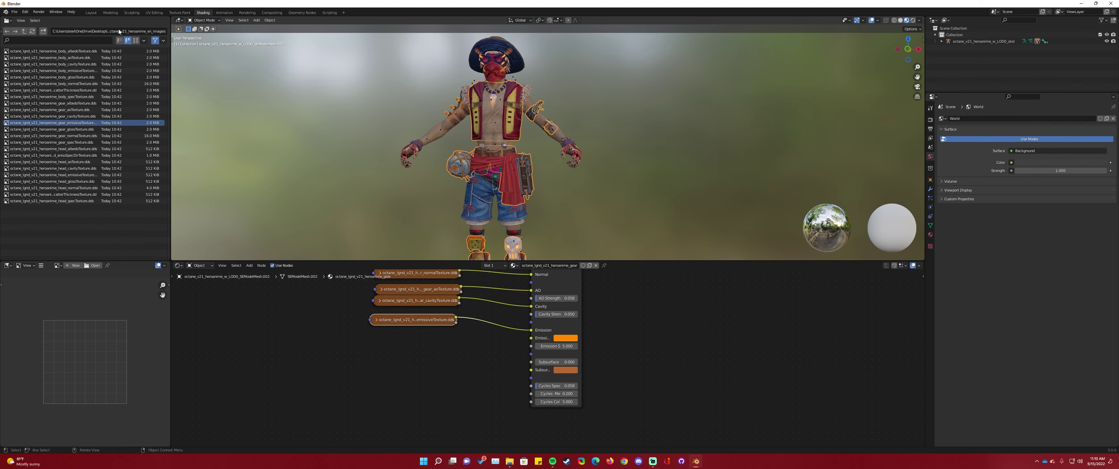
Switch to the Layout workspace and select the character's armature
left_click(91, 12)
scroll(500, 190, "down", 2)
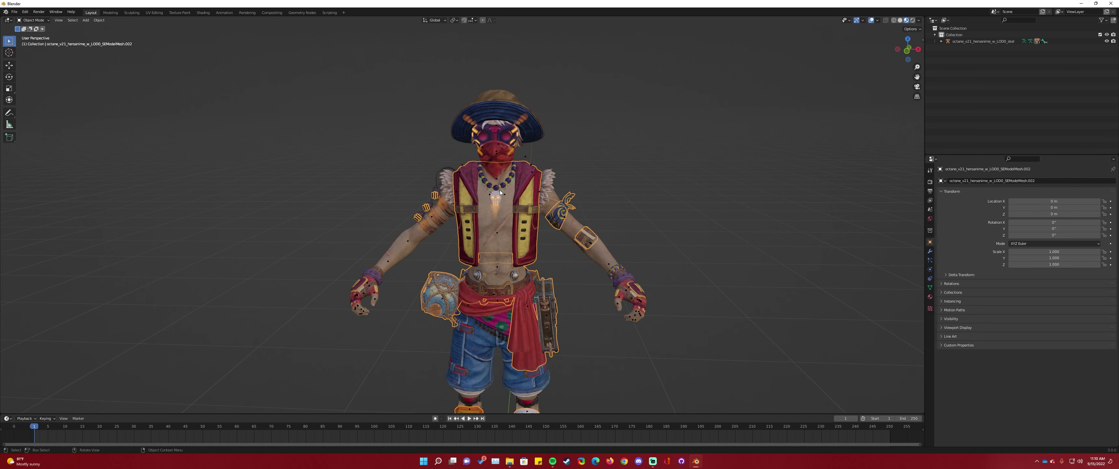
scroll(500, 190, "down", 2)
left_click(498, 168)
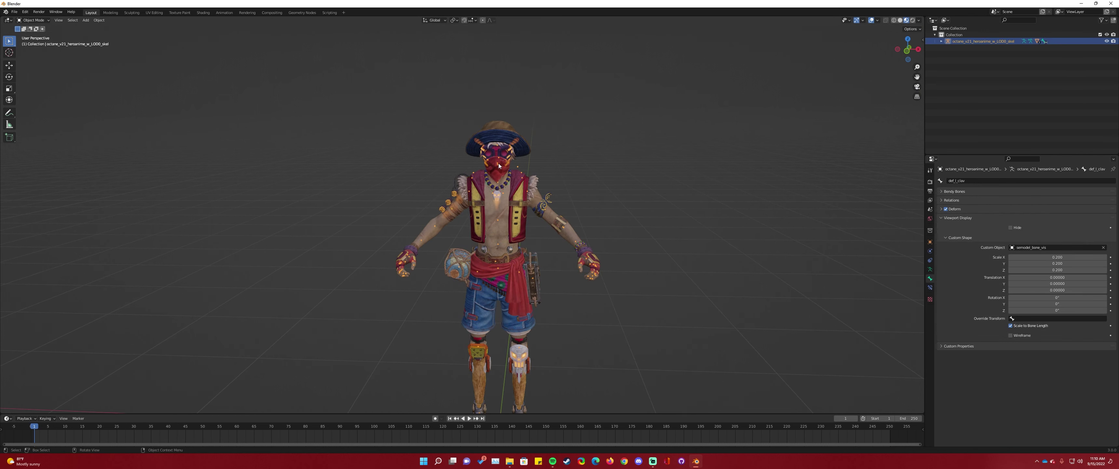
Start a SEAnim import and browse to the pilot_medium_stim folder within the Legion+ exported animations on the Desktop
left_click(14, 11)
mouse_move(50, 100)
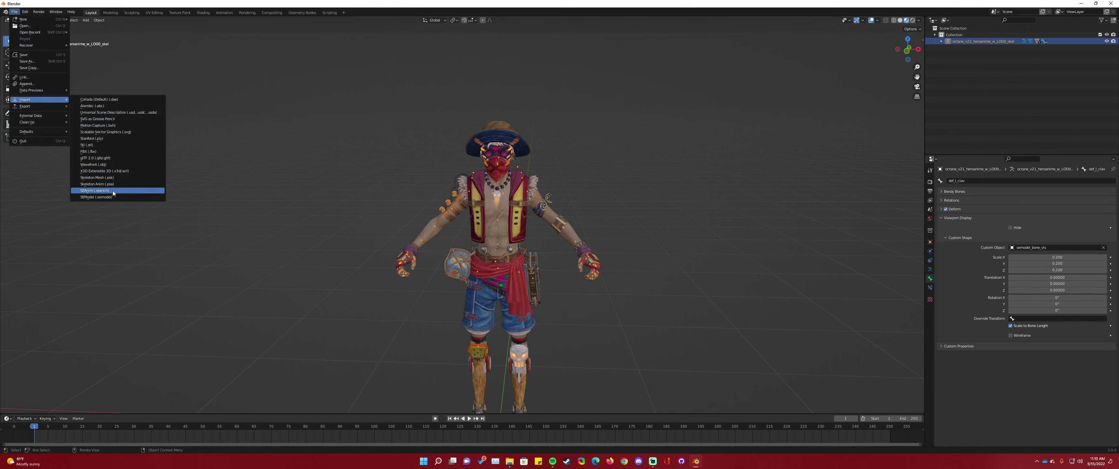
left_click(95, 190)
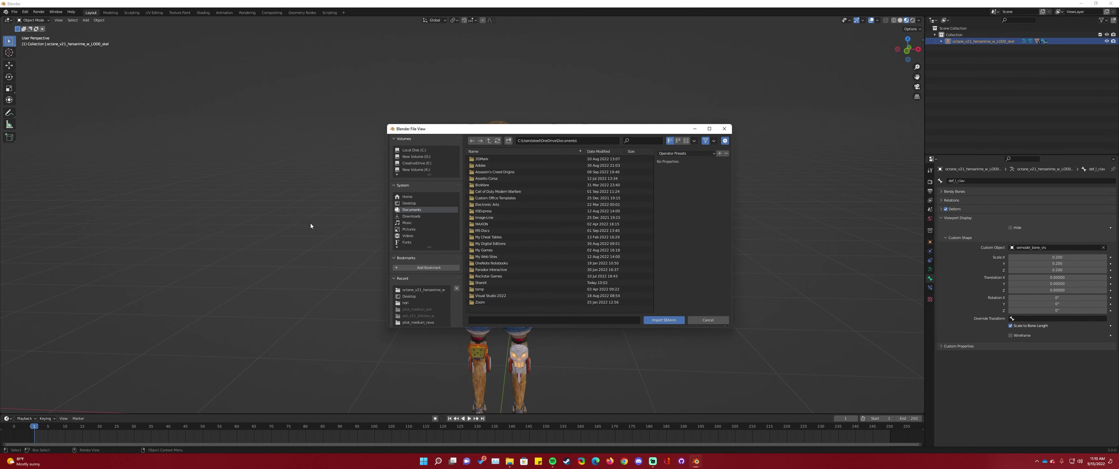
left_click(410, 203)
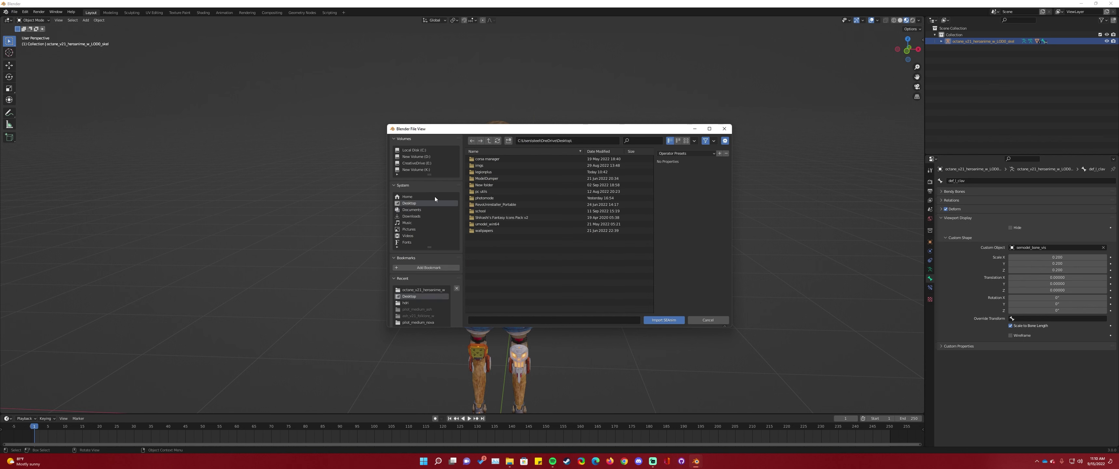
double_click(496, 173)
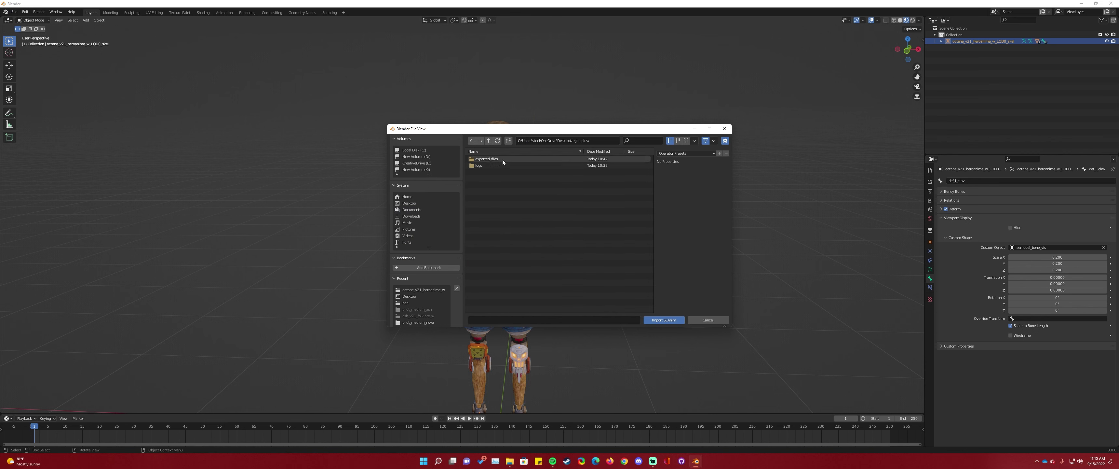
left_click(503, 159)
double_click(502, 160)
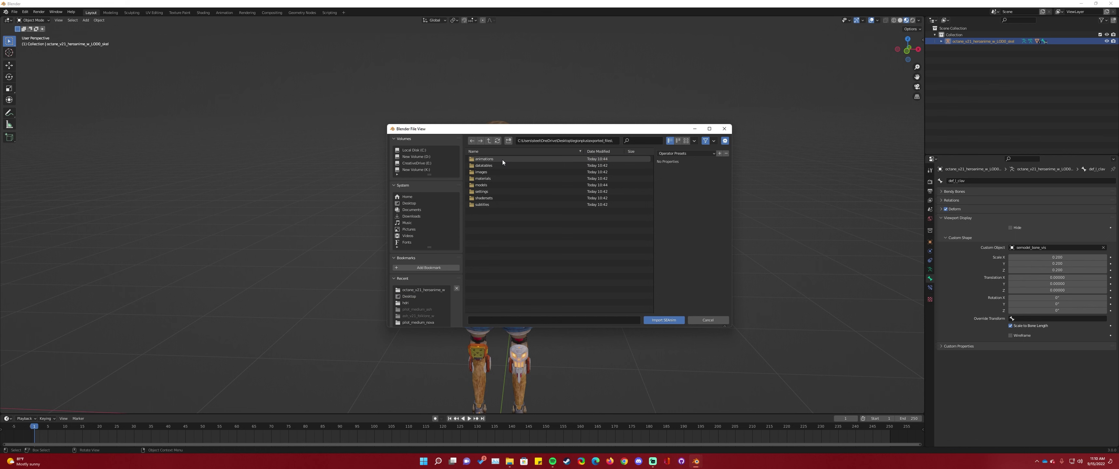
double_click(503, 159)
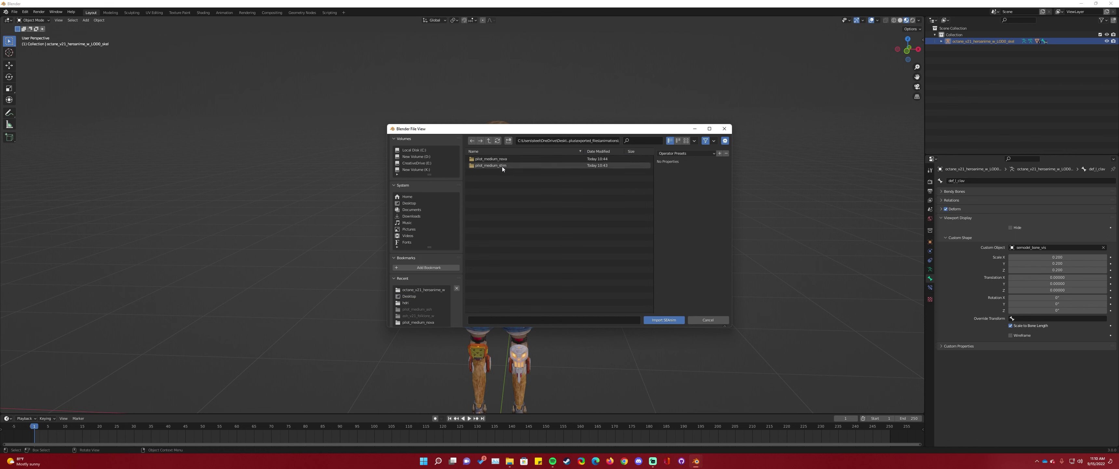
left_click(502, 166)
double_click(502, 166)
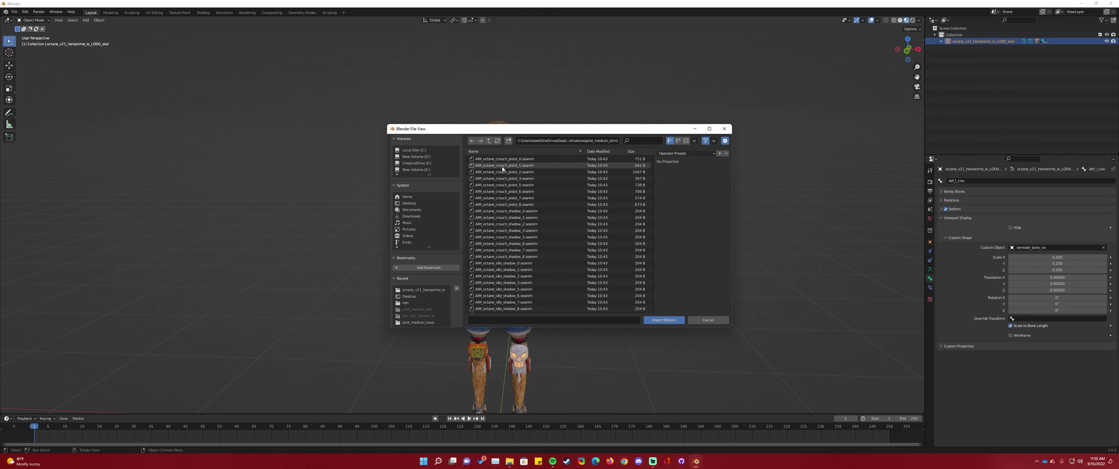
Sort the animation files by size, largest first, and import octane_execution_jackhammer_0.seanim onto the armature
left_click(629, 151)
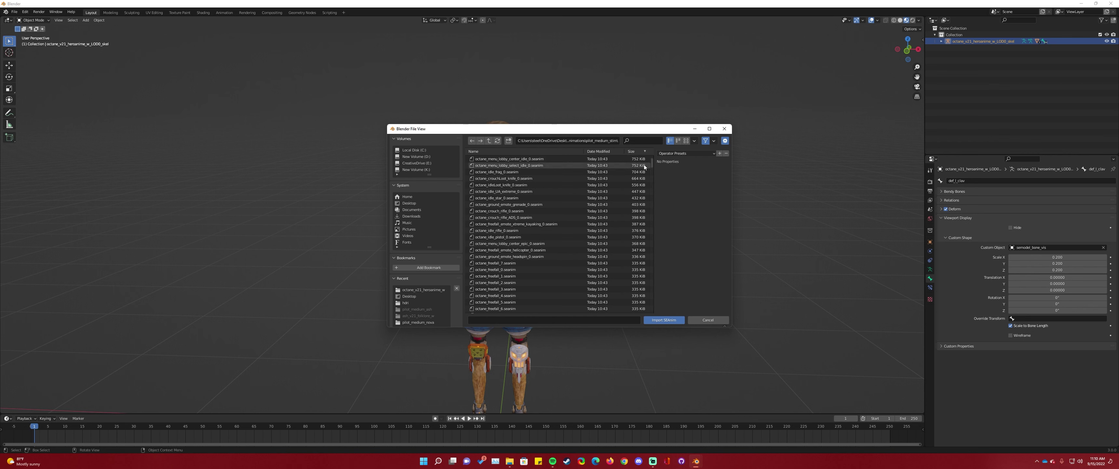
left_click(642, 150)
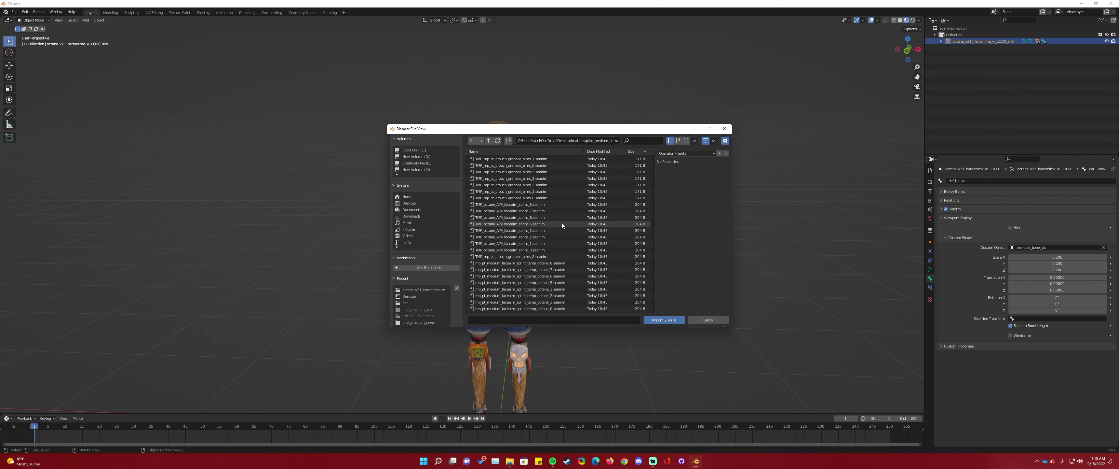
left_click(639, 152)
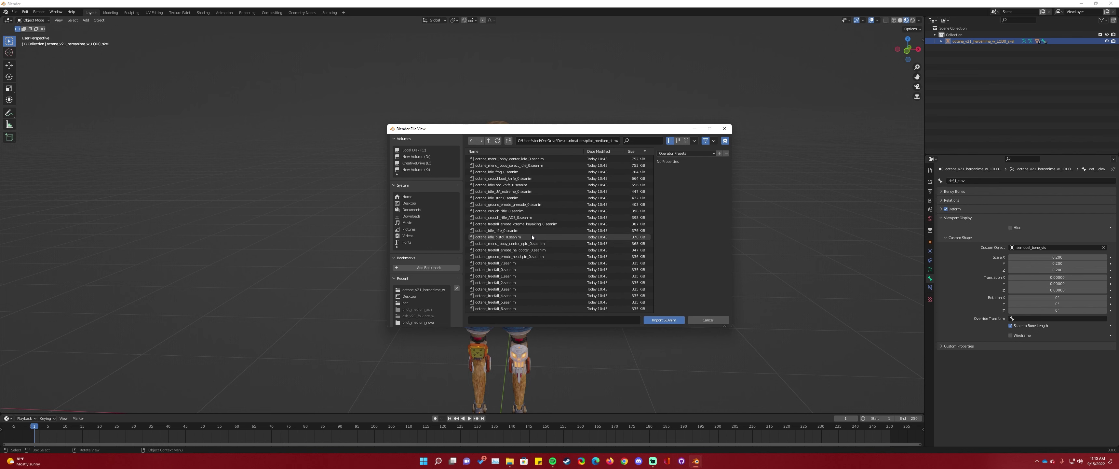
scroll(522, 243, "down", 5)
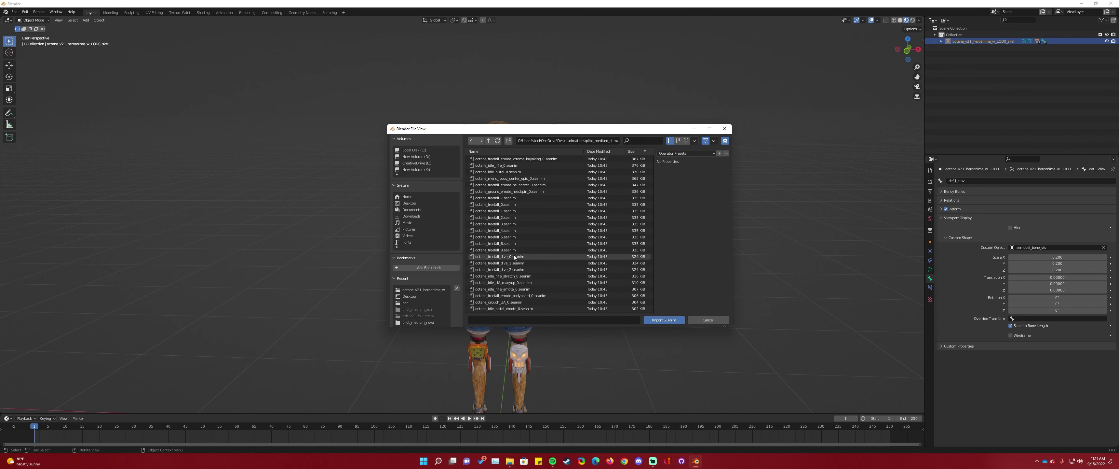
scroll(514, 256, "down", 2)
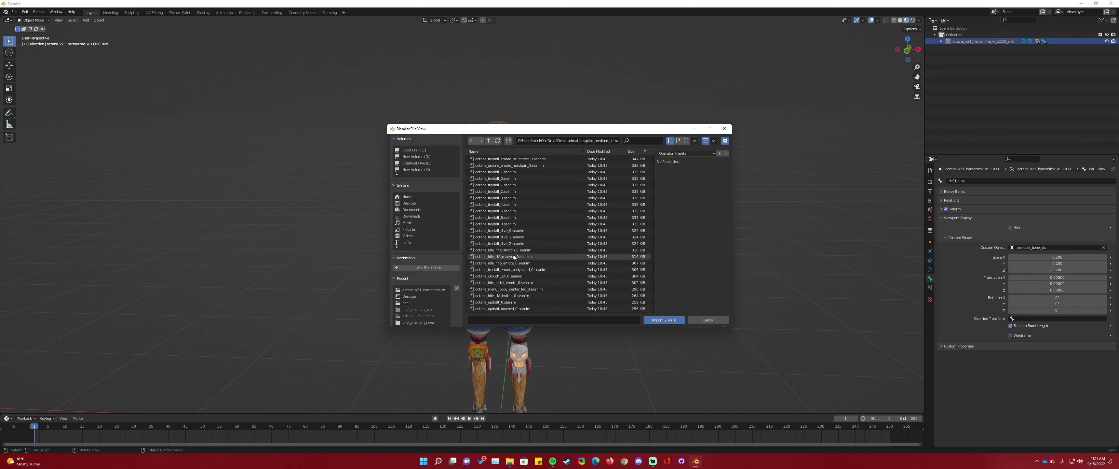
scroll(518, 269, "down", 6)
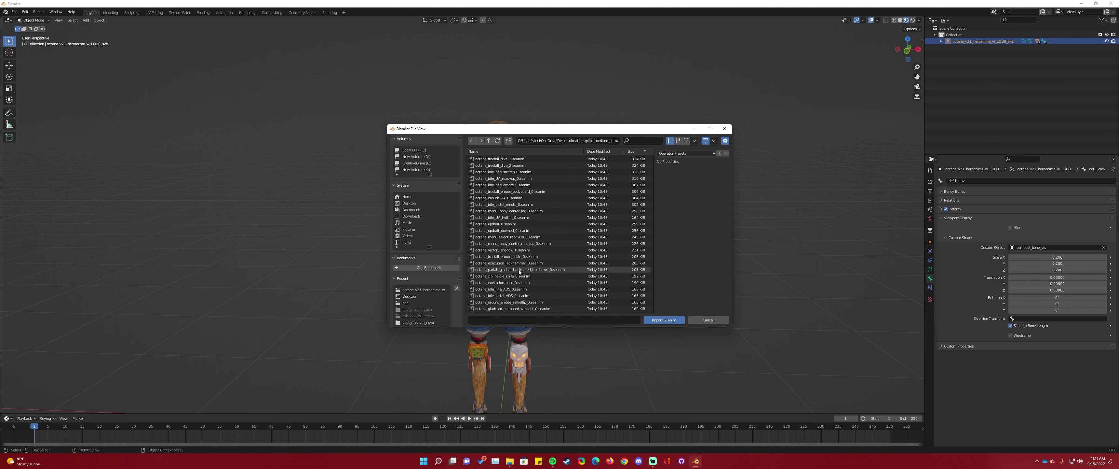
left_click(518, 270)
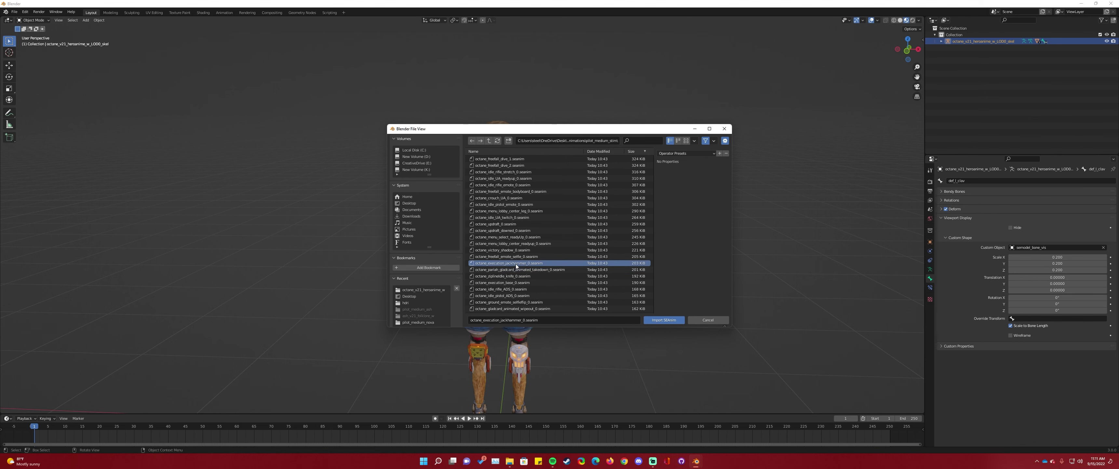
left_click(650, 320)
Return the armature to Object Mode and rotate it 90 degrees about the X axis to stand the character upright
scroll(427, 285, "down", 3)
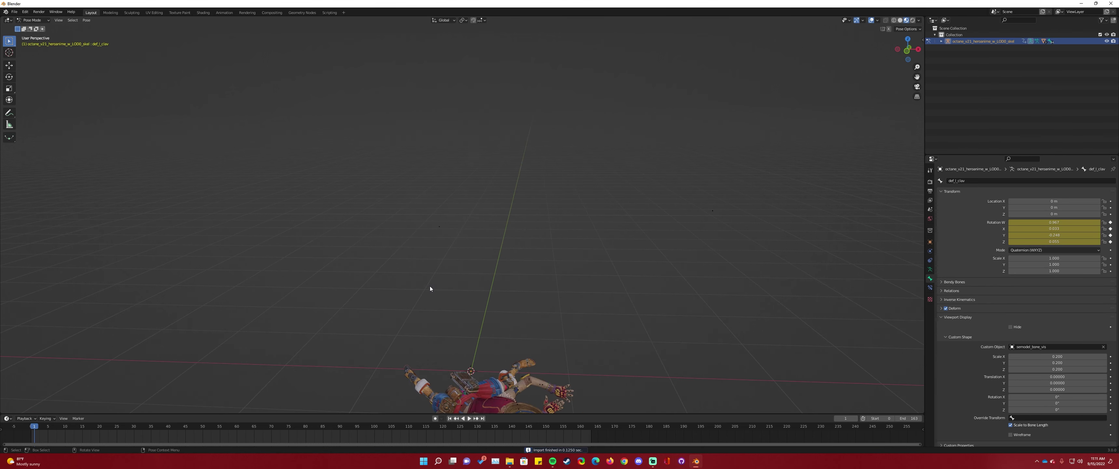
middle_click_drag(514, 355, 502, 314)
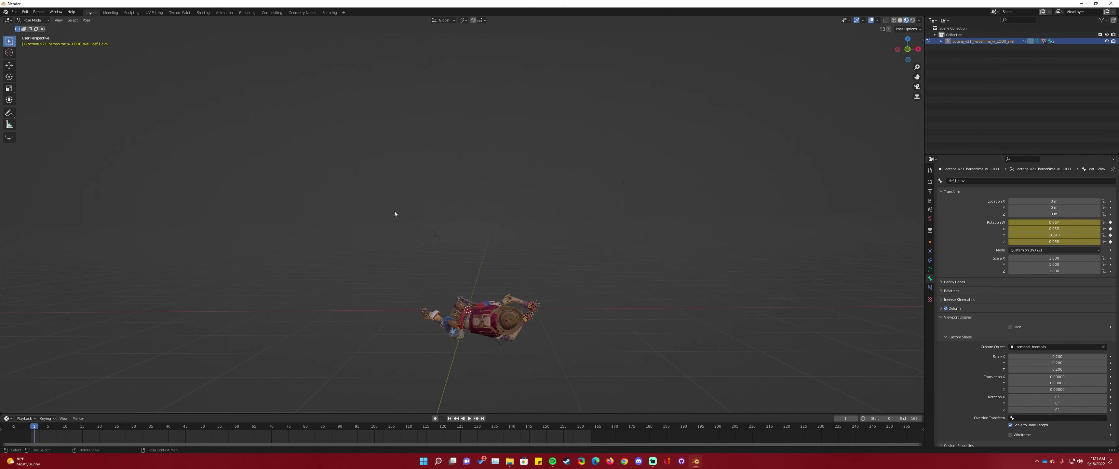
left_click(34, 19)
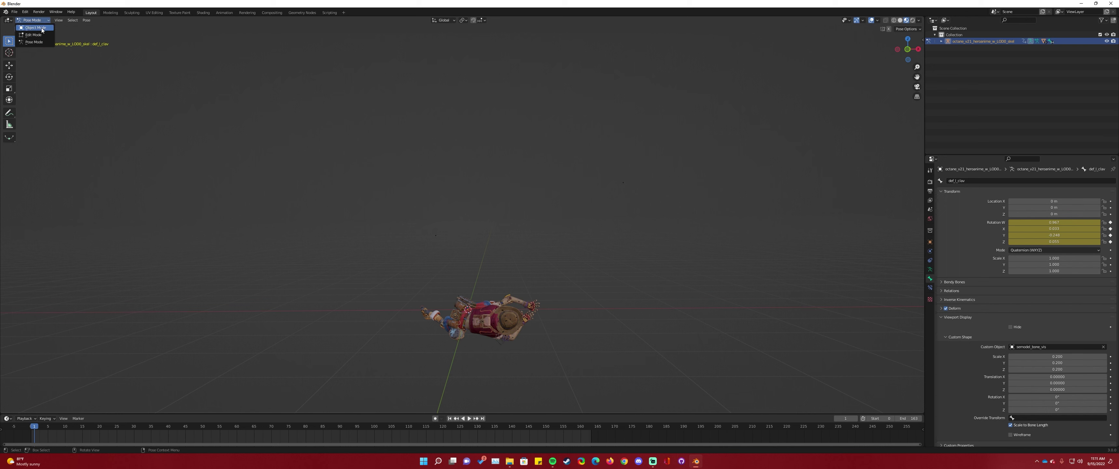
left_click(42, 29)
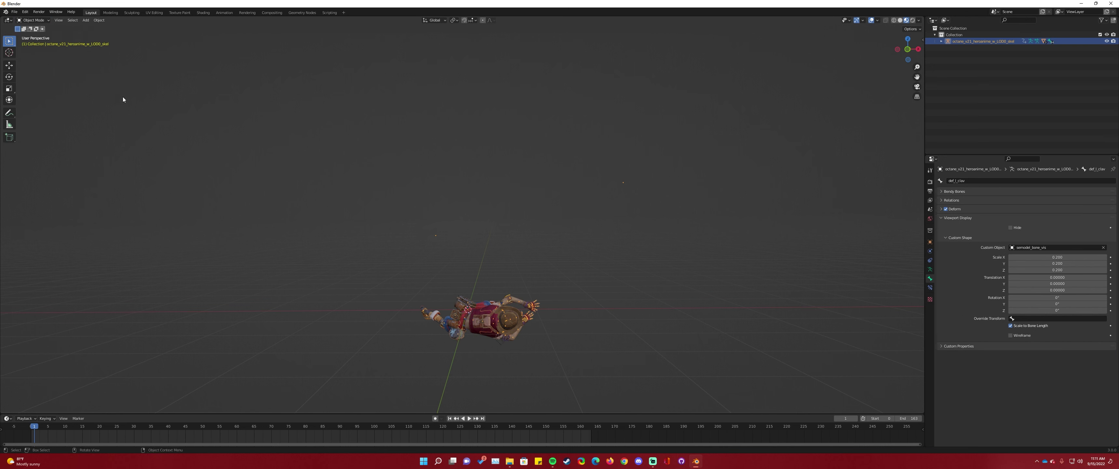
key("r")
key("x")
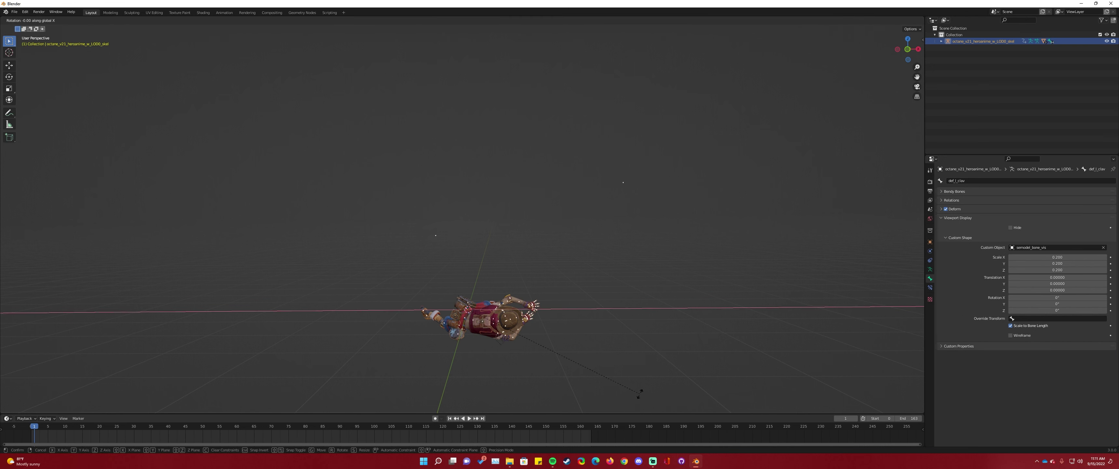
type("90")
key("Return")
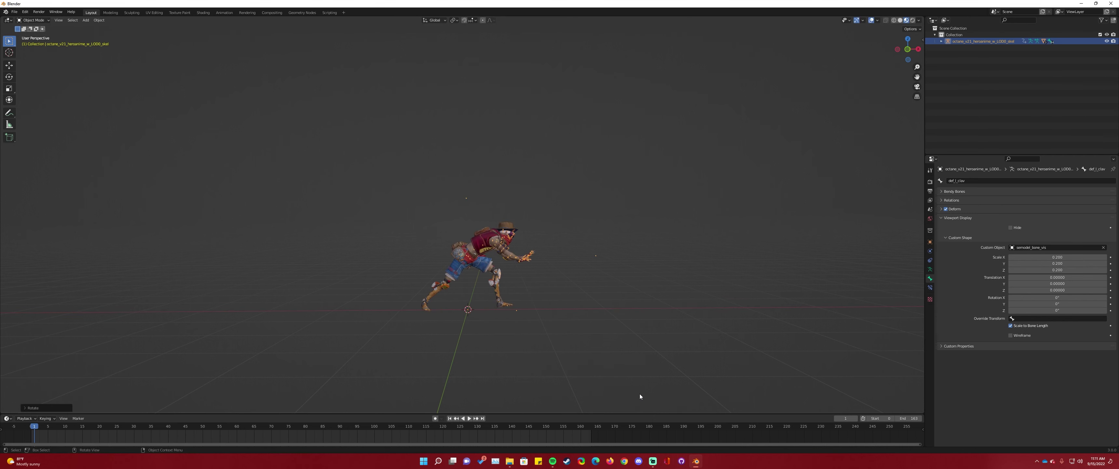
Deselect the armature, split the 3D viewport into two side-by-side views, and set the new one to Rendered shading
mouse_move(510, 303)
middle_mouse_down()
mouse_move(551, 307)
mouse_move(496, 307)
middle_mouse_up()
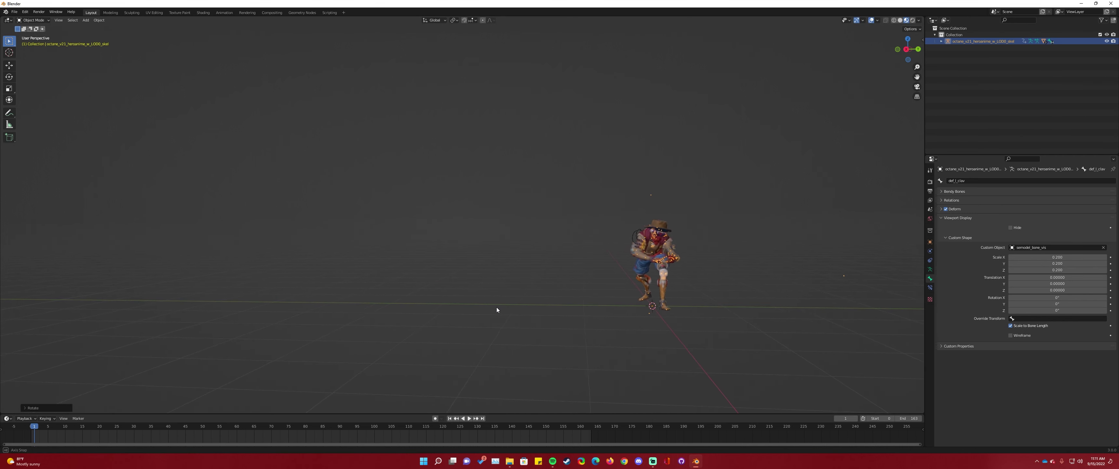
middle_click_drag(638, 296, 610, 318)
scroll(596, 299, "up", 7)
left_click(609, 280)
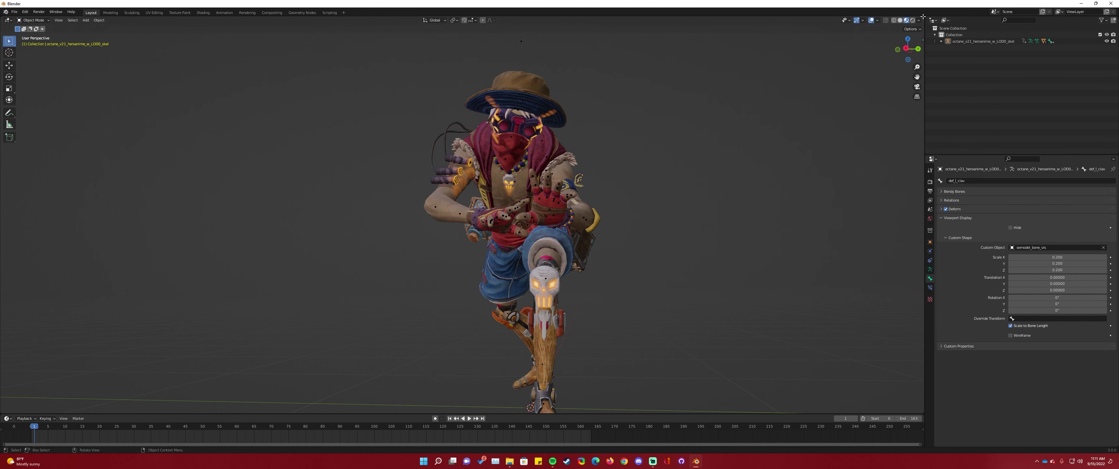
left_click_drag(922, 17, 634, 131)
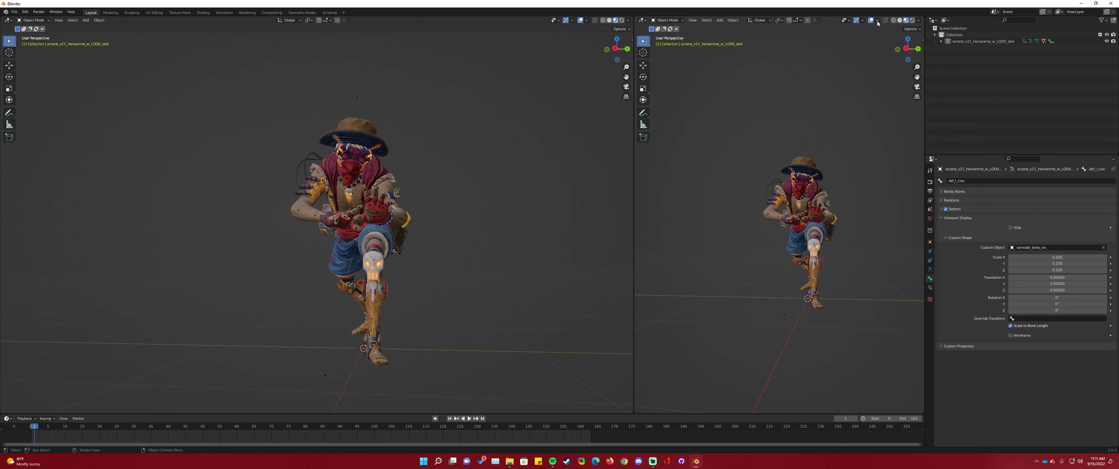
left_click(913, 20)
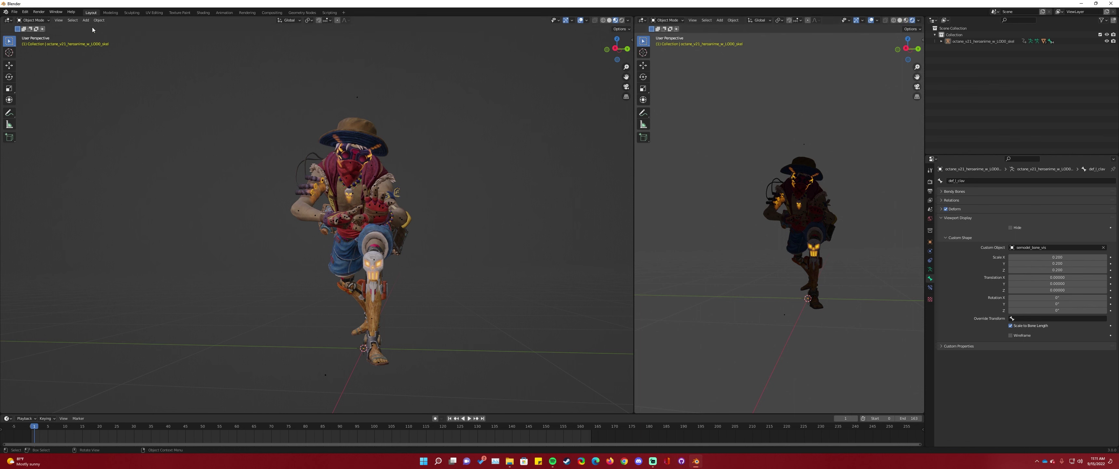
Add a camera and align it to the current view of the character's front
left_click(86, 20)
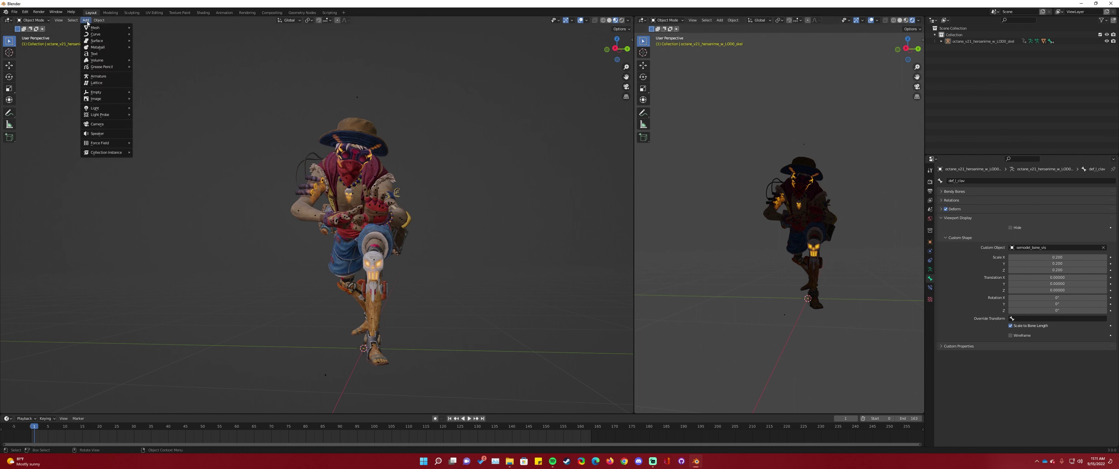
left_click(113, 125)
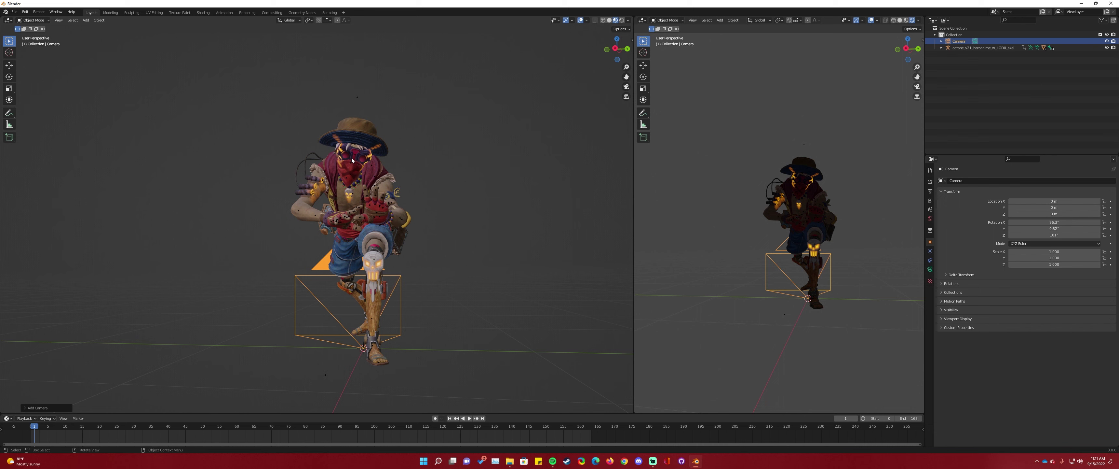
key("ctrl+alt+KP_0")
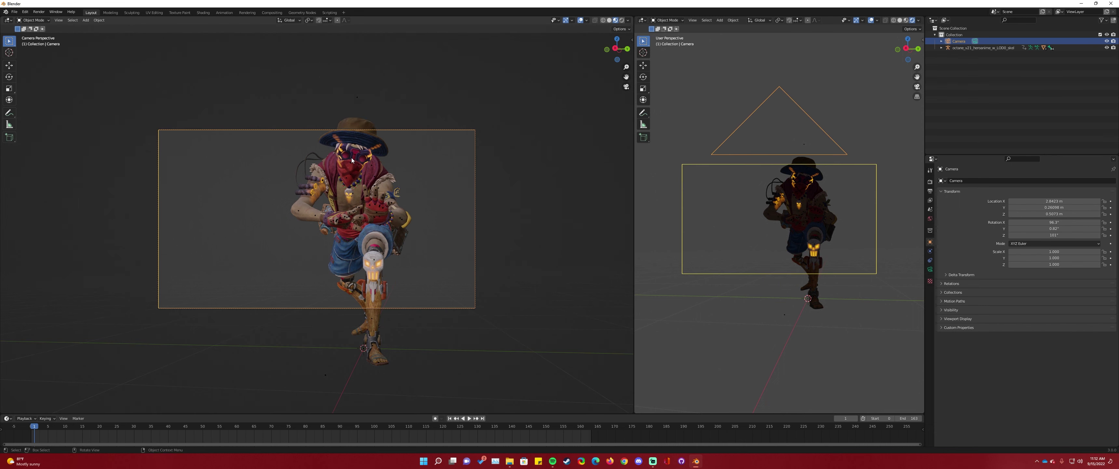
Lock the camera to the view in the rendered viewport and look through the camera there
left_click(656, 211)
key("n")
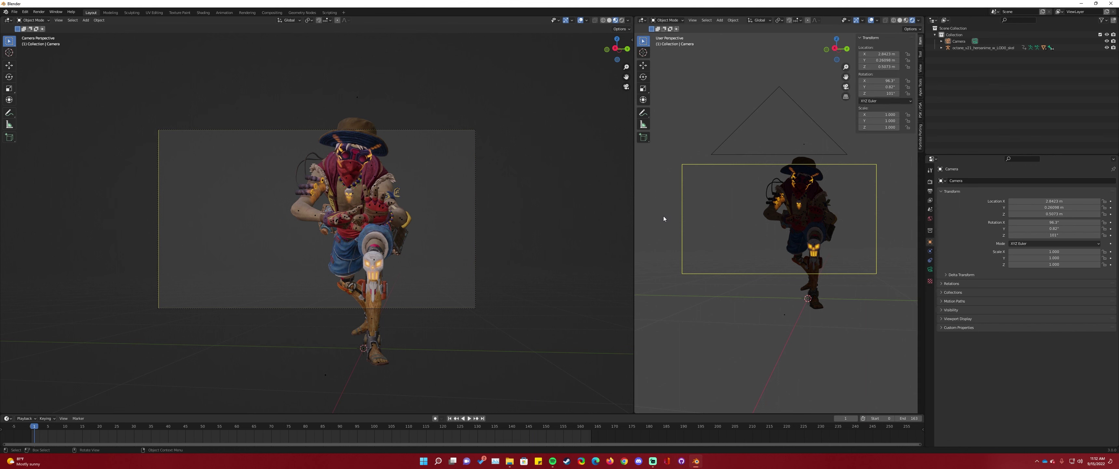
left_click(919, 69)
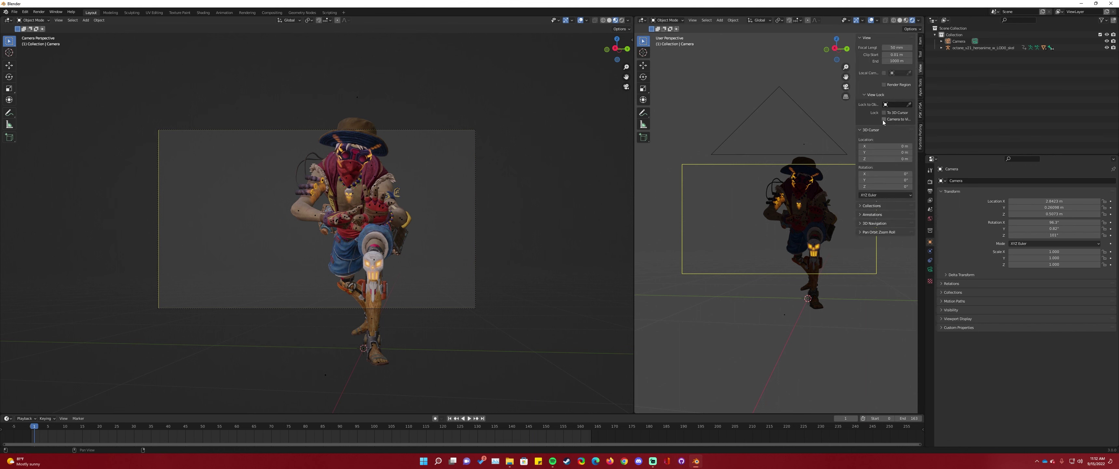
left_click(896, 104)
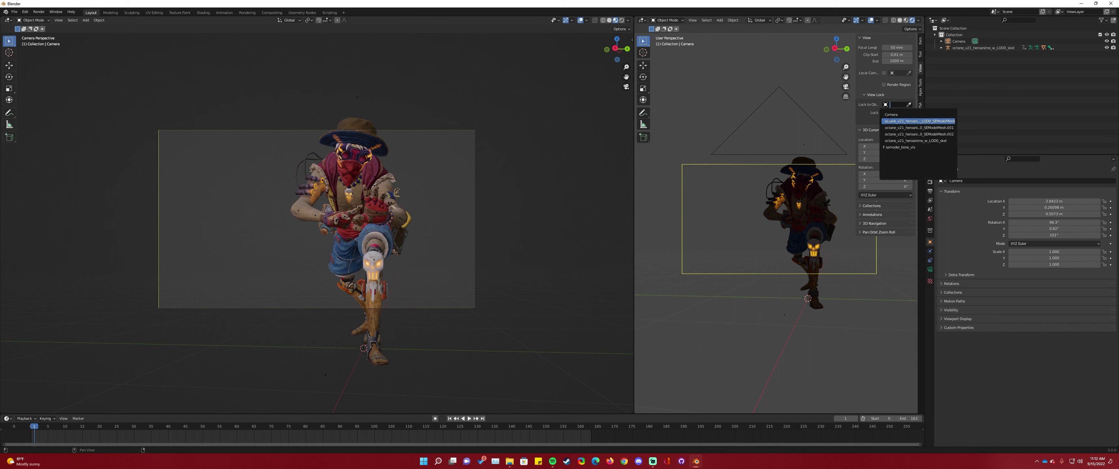
left_click(891, 116)
scroll(781, 222, "up", 4)
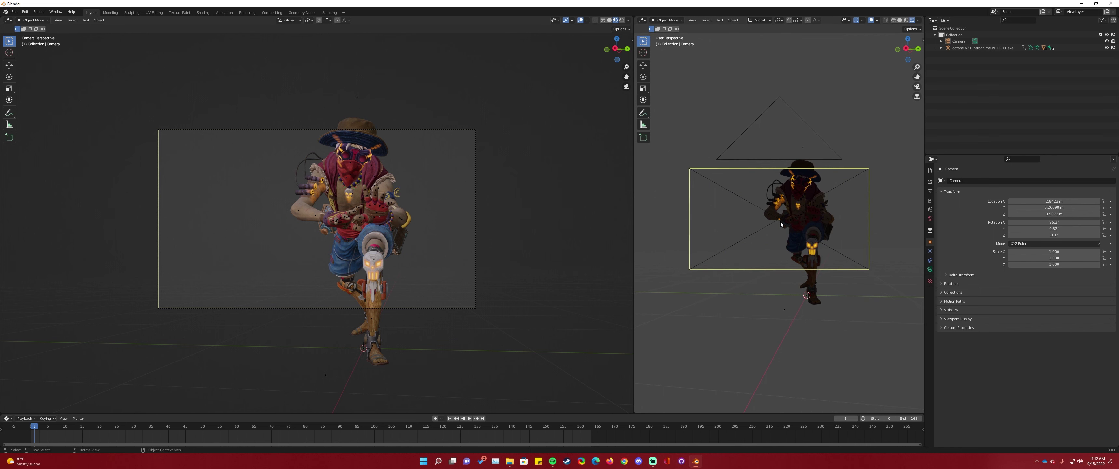
left_click(907, 104)
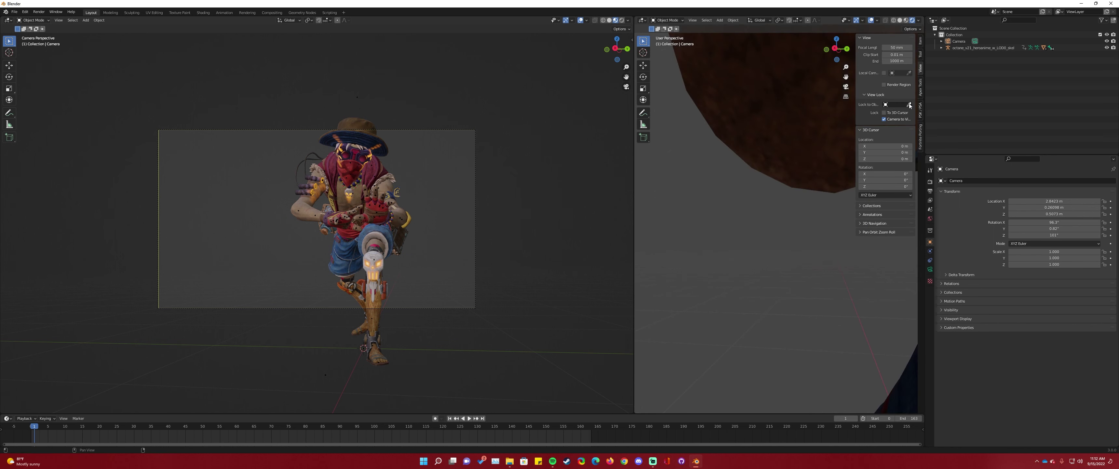
scroll(787, 180, "down", 3)
key("KP_0")
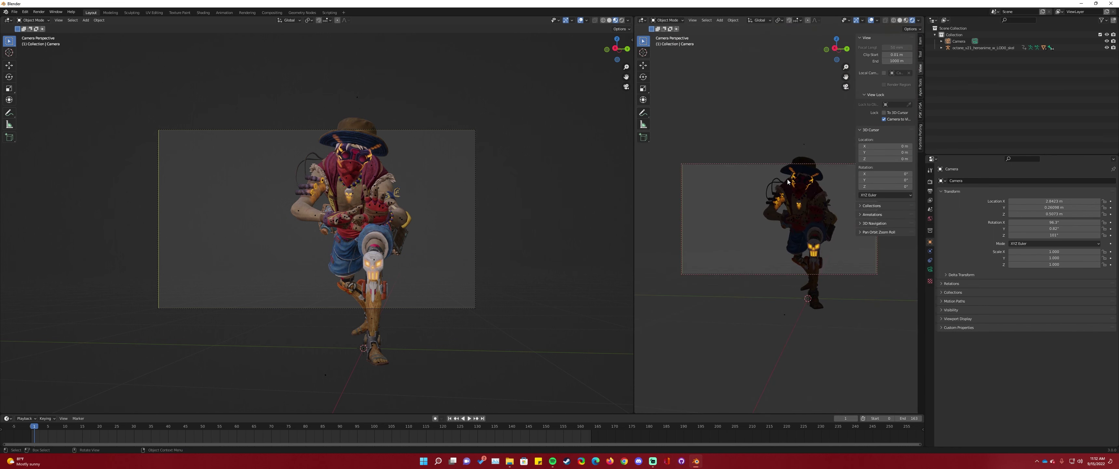
Move the camera closer and reframe it on the character's head and upper body
scroll(760, 182, "up", 3)
scroll(760, 182, "down", 3)
scroll(760, 186, "up", 3)
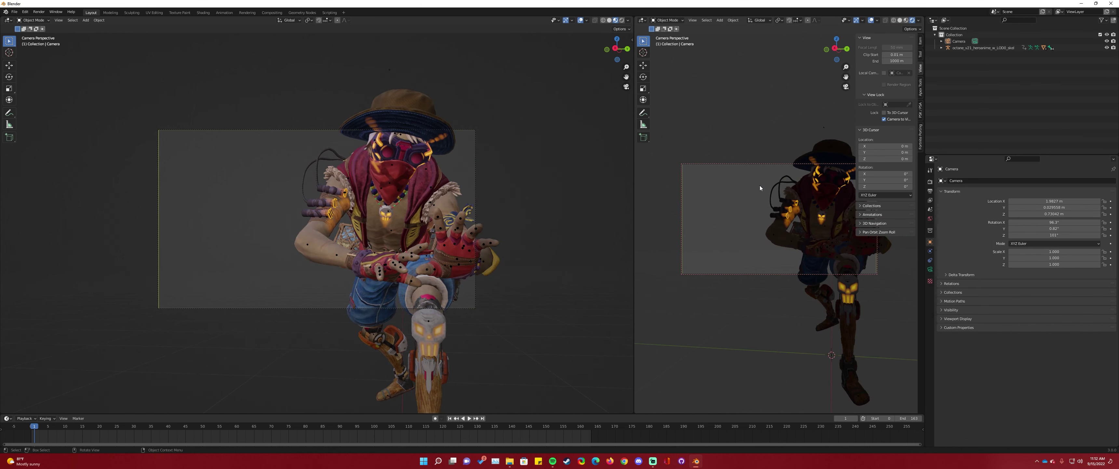
middle_click_drag(760, 185, 734, 223, "shift")
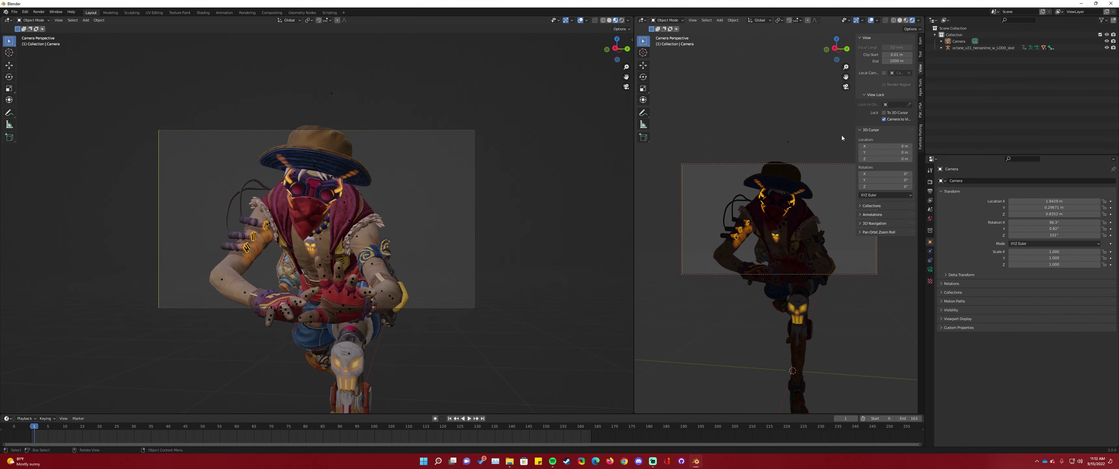
Reframe the camera on the character's upper body, unlocking it from the view briefly to enlarge the camera frame
middle_click_drag(825, 155, 892, 113, "shift")
left_click(884, 119)
scroll(766, 139, "up", 2)
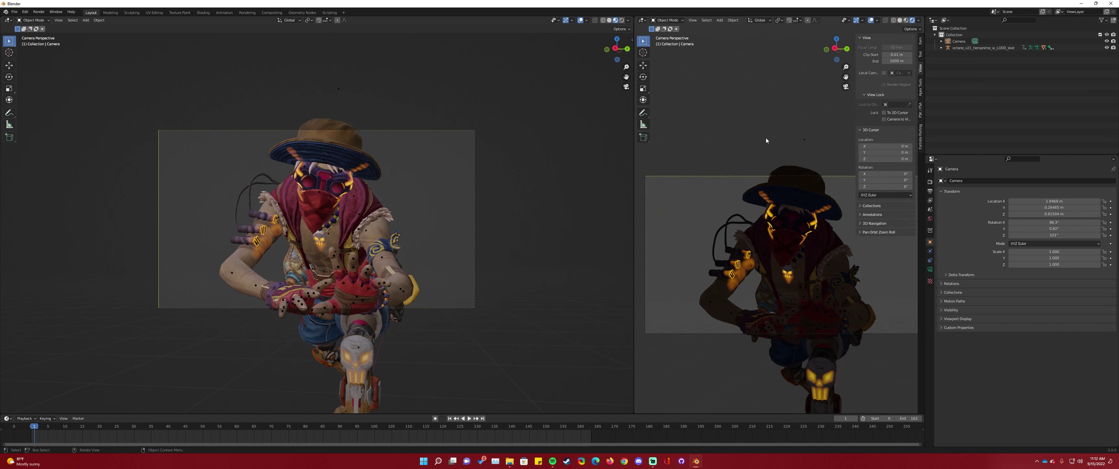
middle_click_drag(885, 120, 786, 215, "shift")
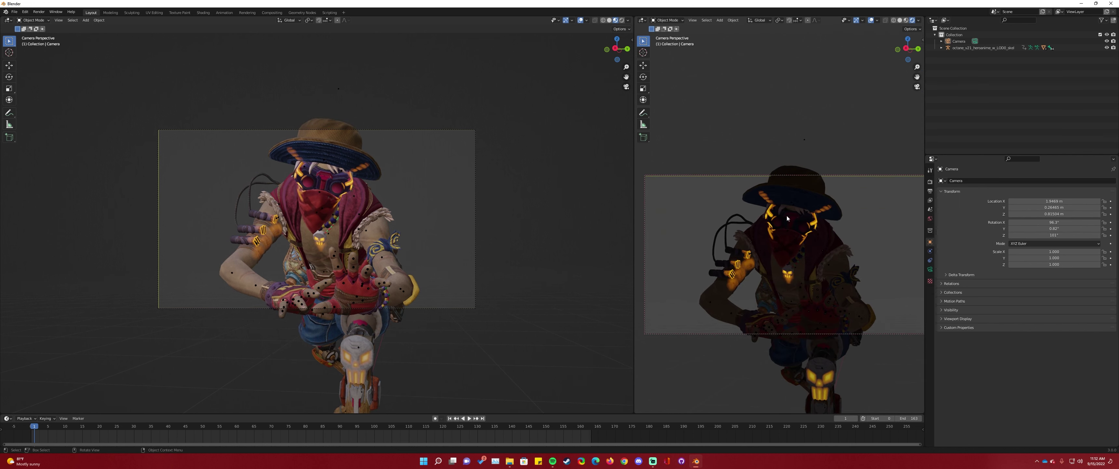
key("n")
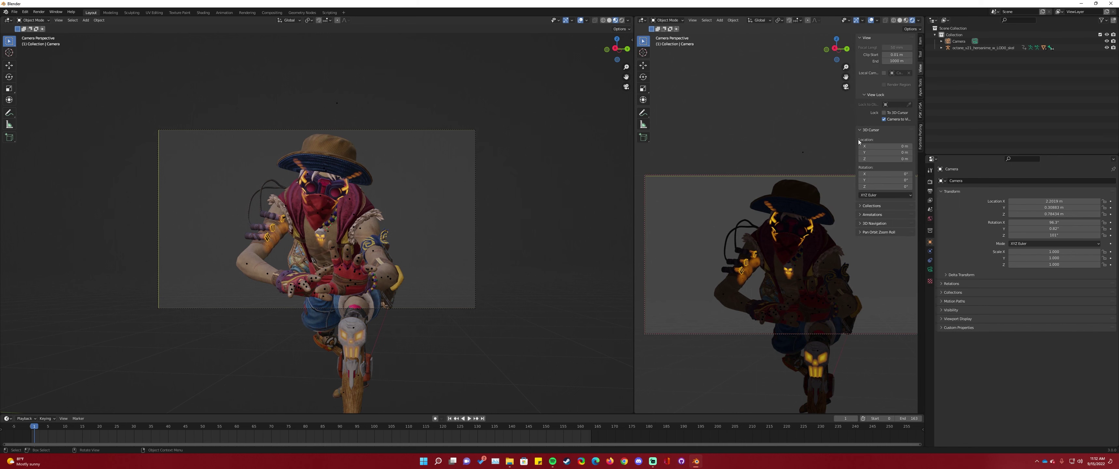
Unlock the camera from the view to try free navigation, and relock it after returning to the camera view
left_click(885, 119)
scroll(792, 139, "down", 1)
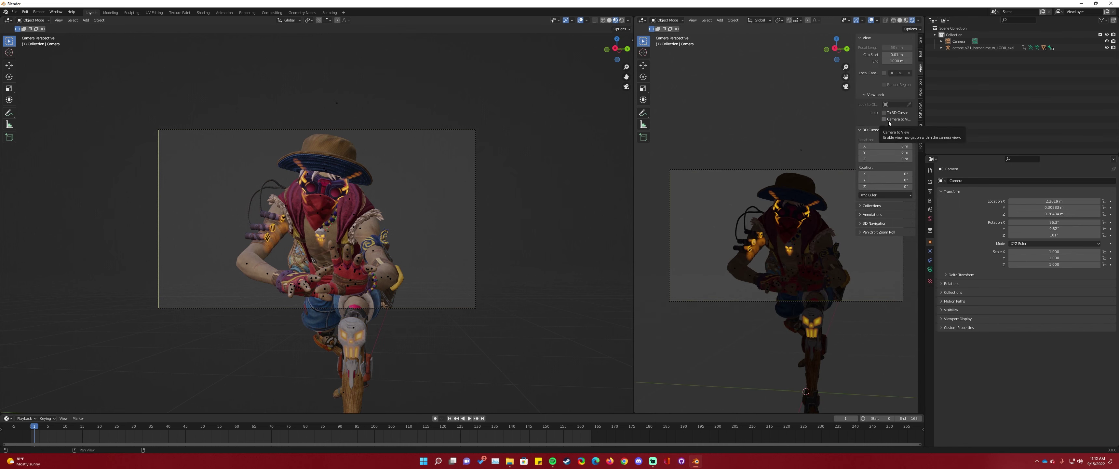
middle_click_drag(732, 177, 729, 178)
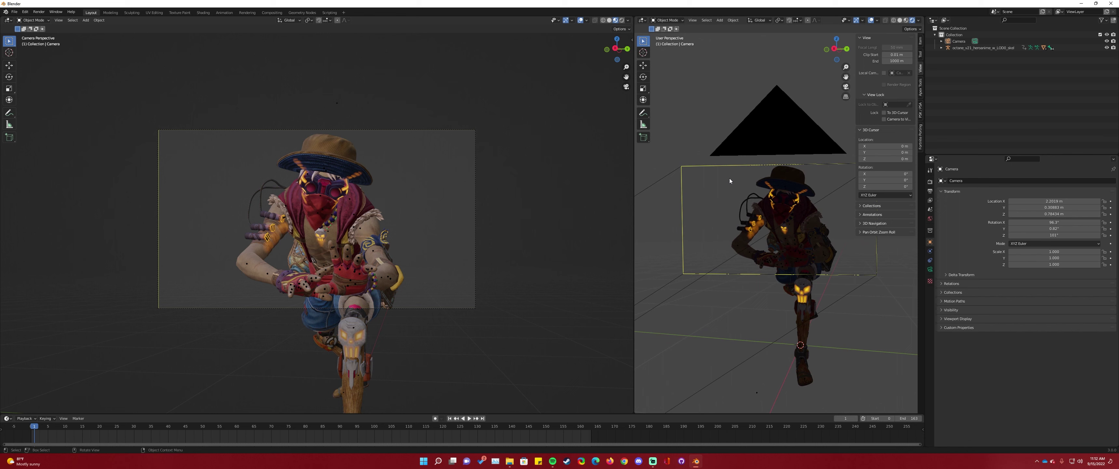
key("KP_0")
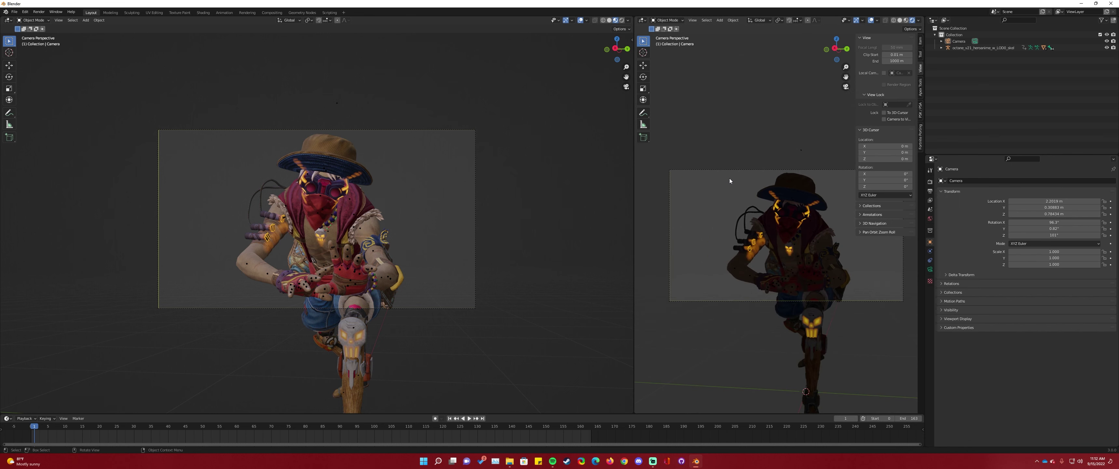
left_click(883, 119)
key("n")
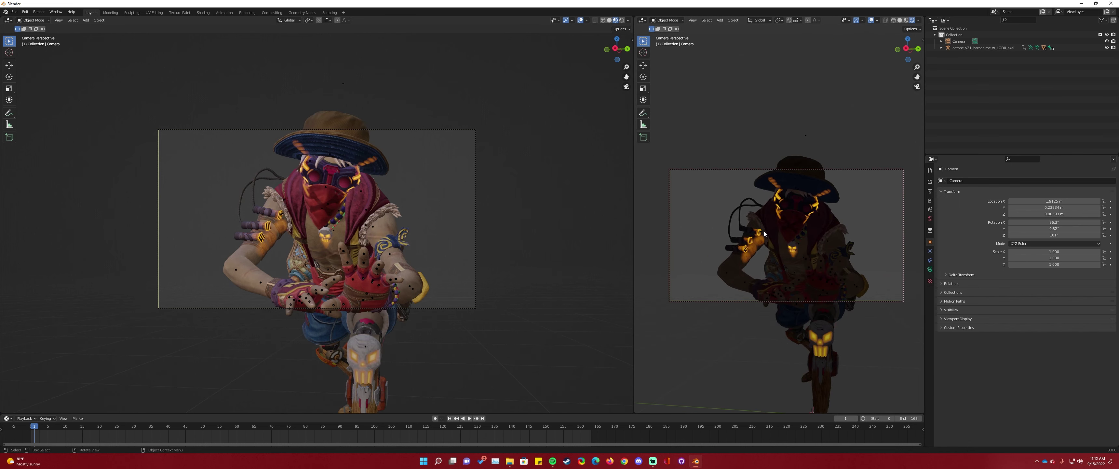
Switch the render engine to Cycles and set its device to GPU Compute
left_click(930, 218)
left_click(930, 182)
left_click(1019, 180)
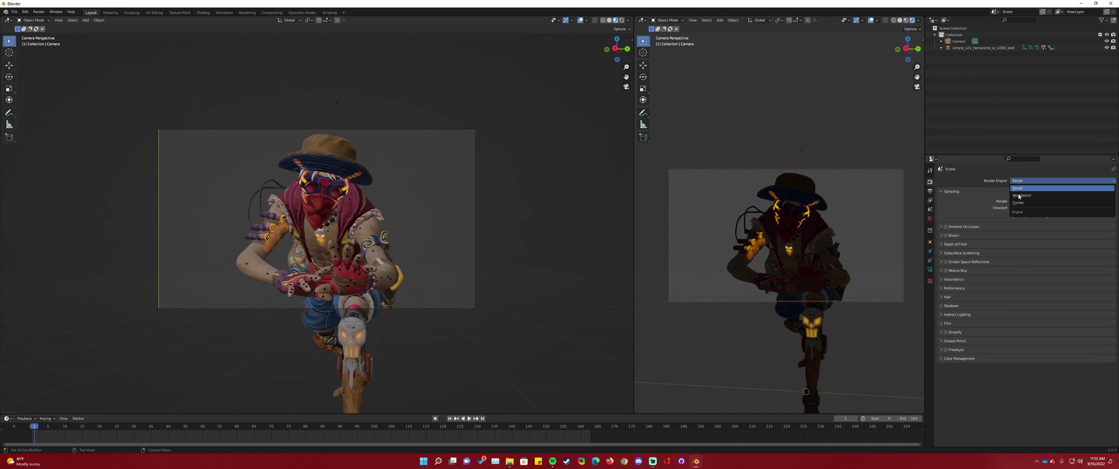
left_click(1017, 200)
left_click(1017, 196)
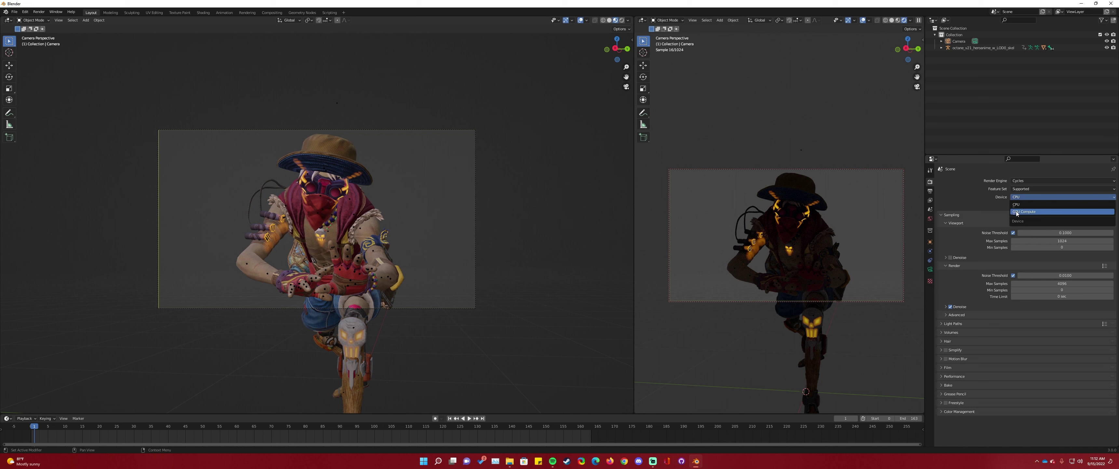
left_click(1026, 212)
Use an Environment Texture as the world background color and load evening_meadow_4k.exr into it
left_click(930, 219)
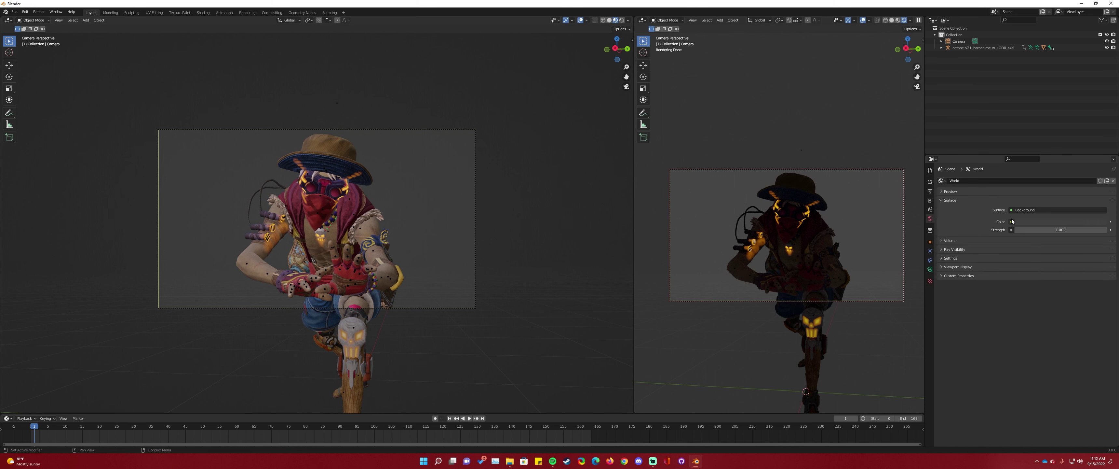
left_click(1011, 222)
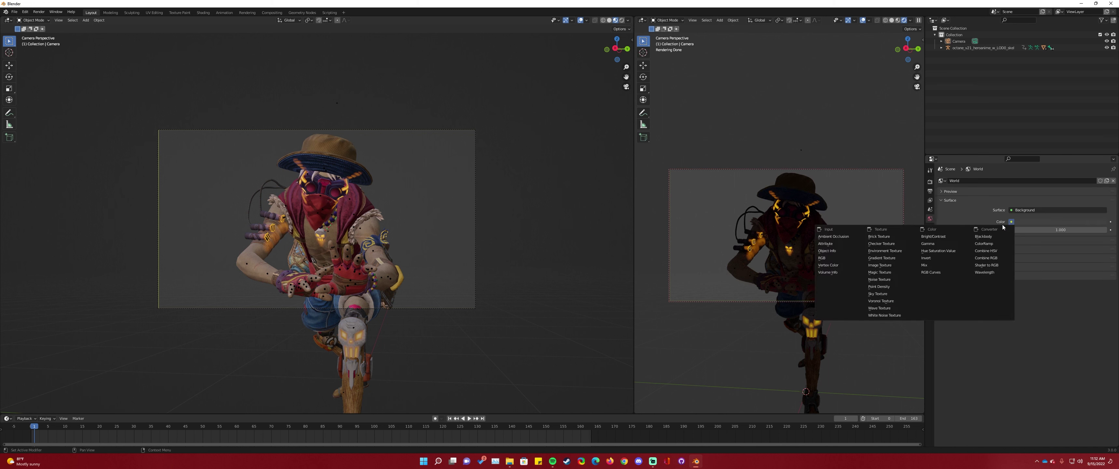
left_click(905, 251)
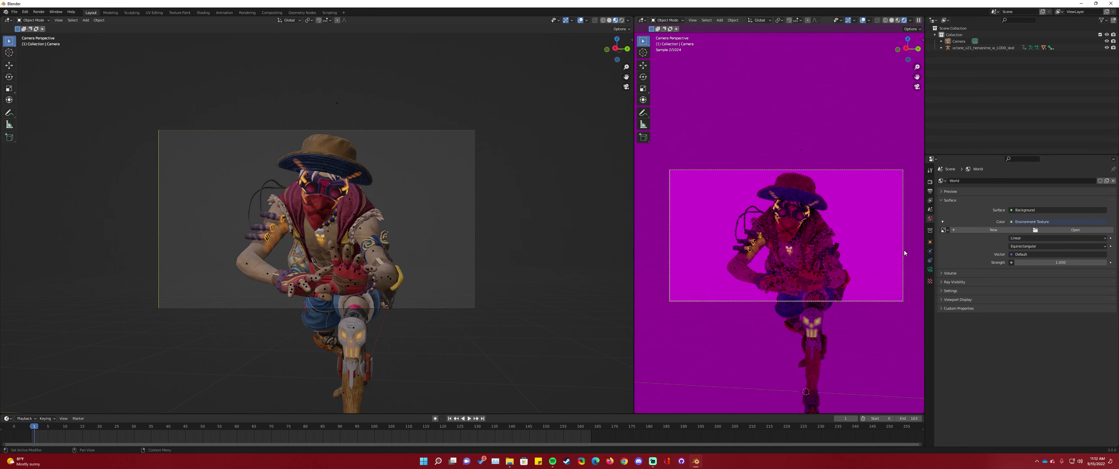
left_click(1048, 230)
left_click(442, 163)
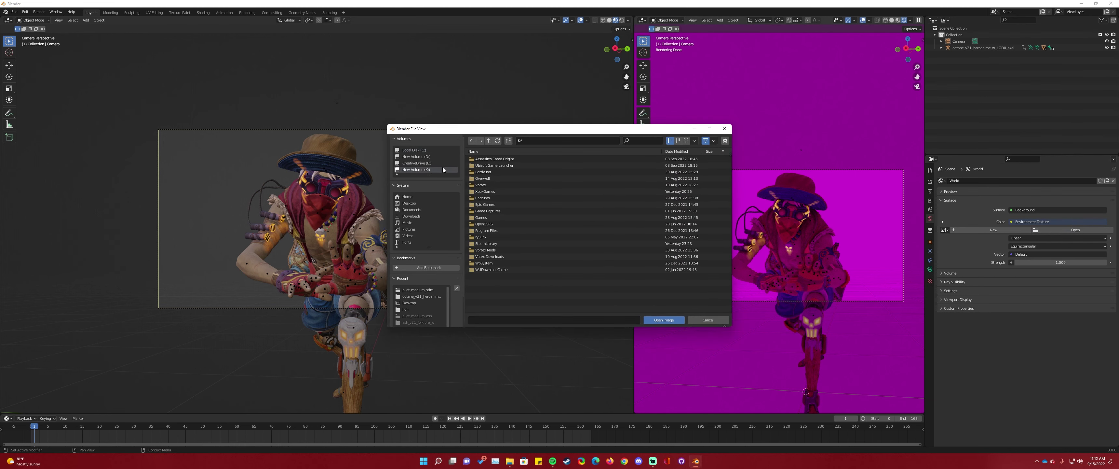
double_click(483, 165)
double_click(483, 166)
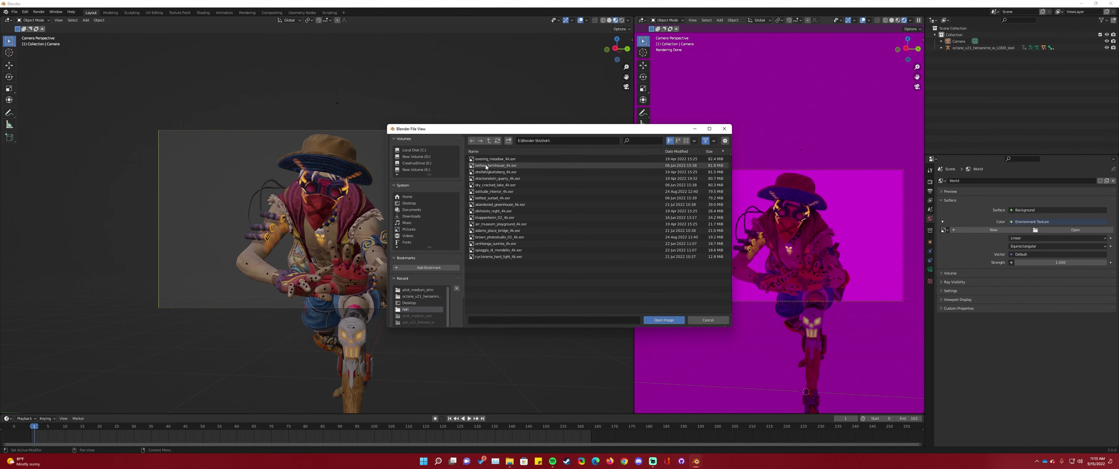
double_click(489, 159)
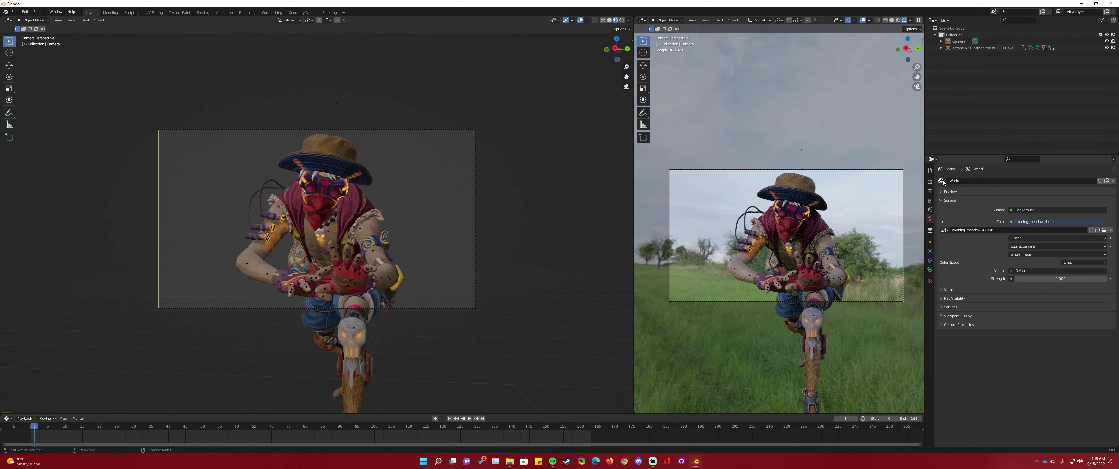
Set the maximum samples for the final Cycles render to 1000
left_click(930, 181)
left_click(1028, 280)
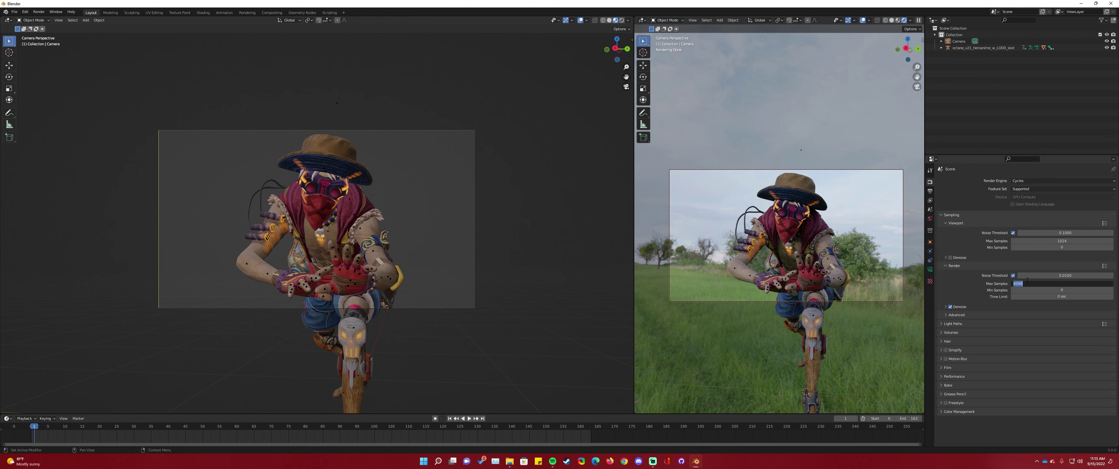
type("2")
key("Return")
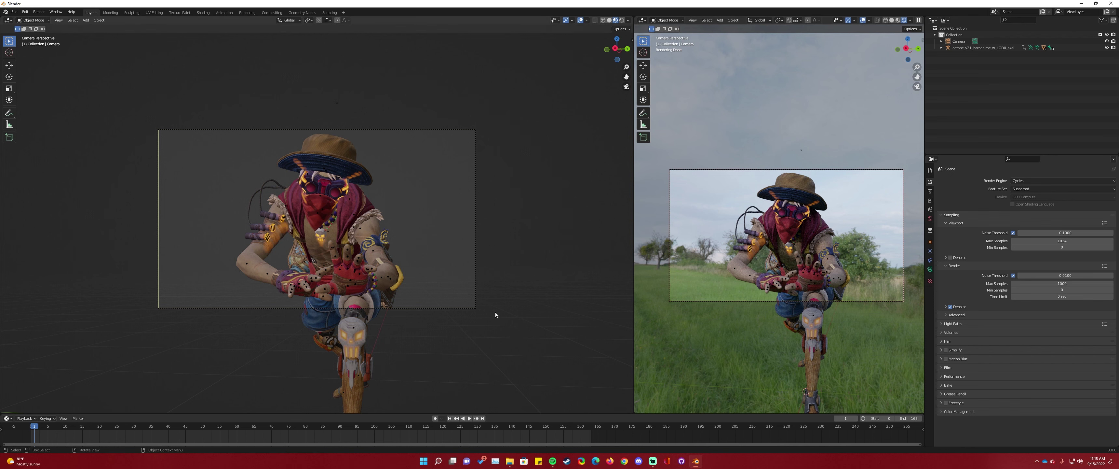
Try dikhololo_night_4k.exr and umhlanga_sunrise_4k.exr as the world's environment texture
left_click(930, 220)
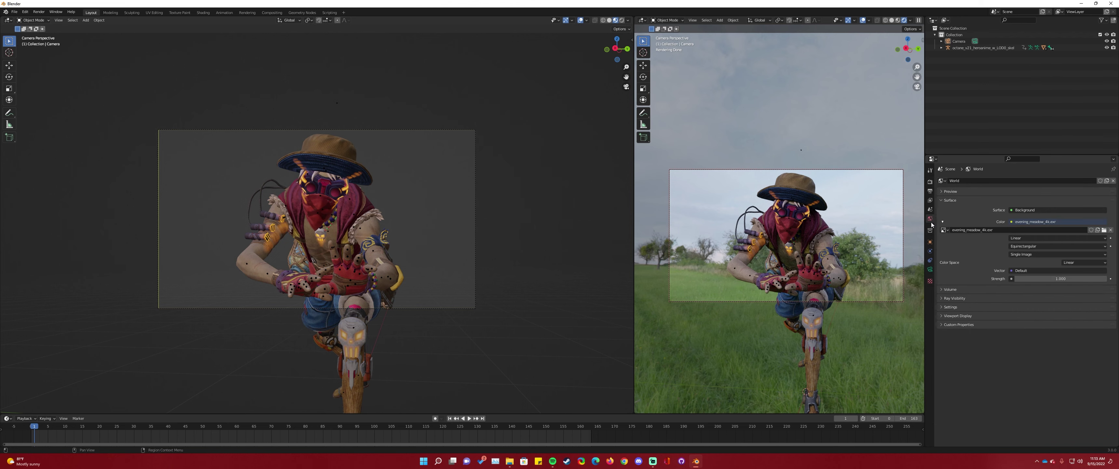
left_click(1104, 230)
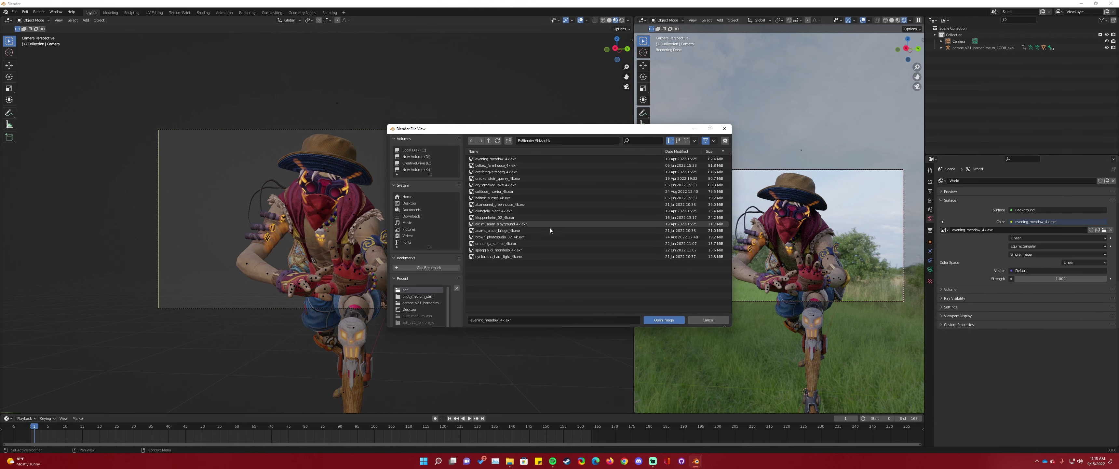
double_click(505, 213)
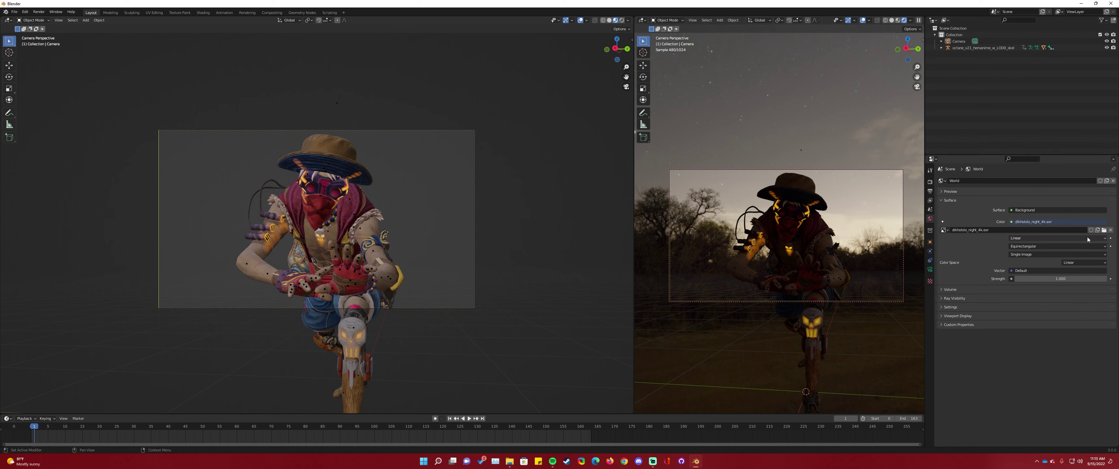
left_click(1104, 230)
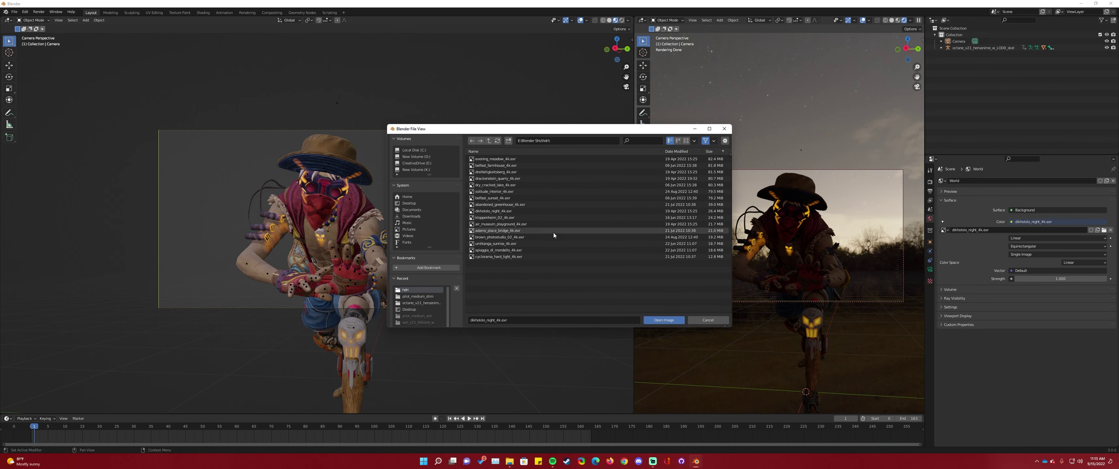
double_click(535, 242)
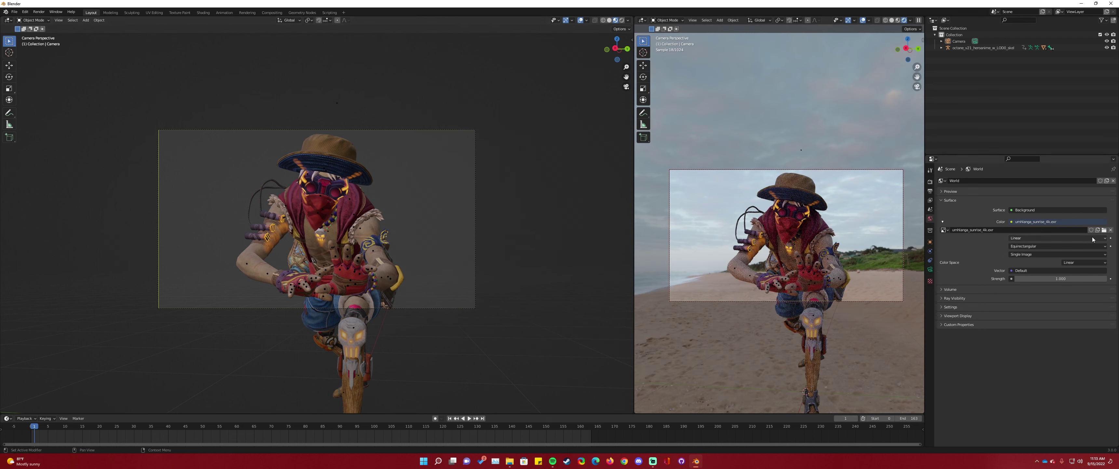
Load dreifaltigkeitsberg_4k.exr as the world's environment texture and render the image in a maximized render window
left_click(1103, 230)
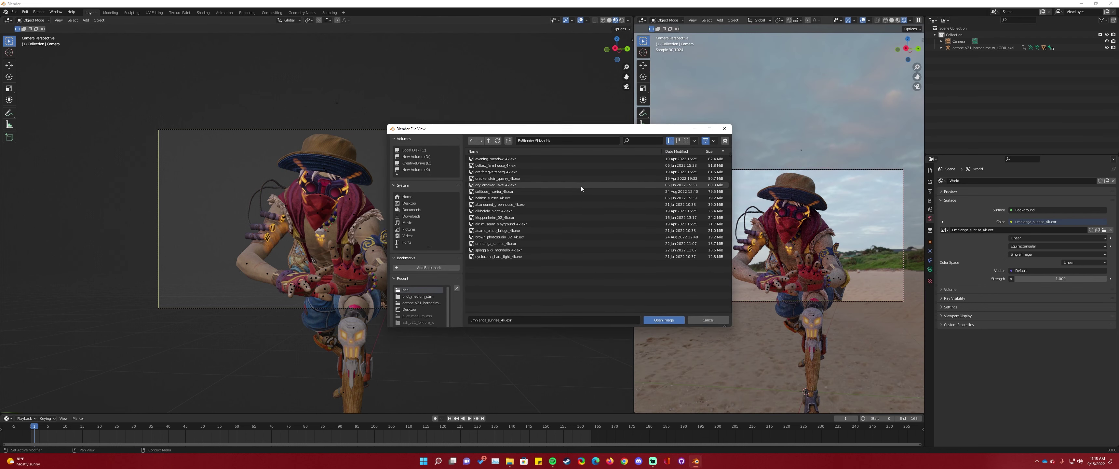
double_click(539, 172)
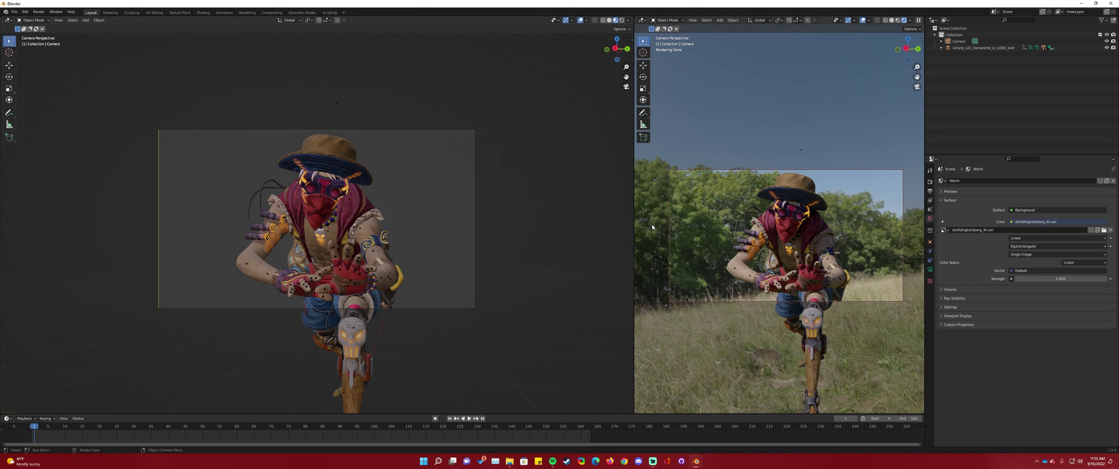
key("F12")
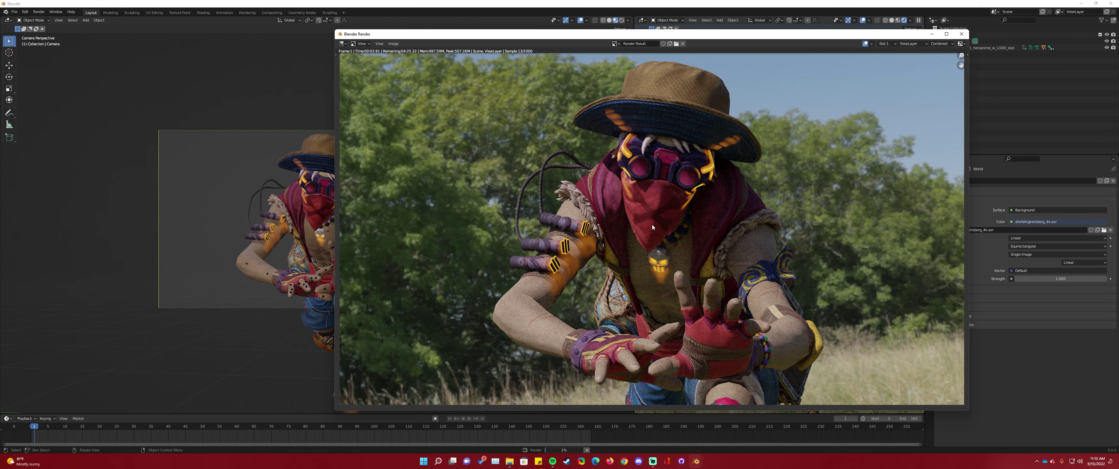
left_click(947, 34)
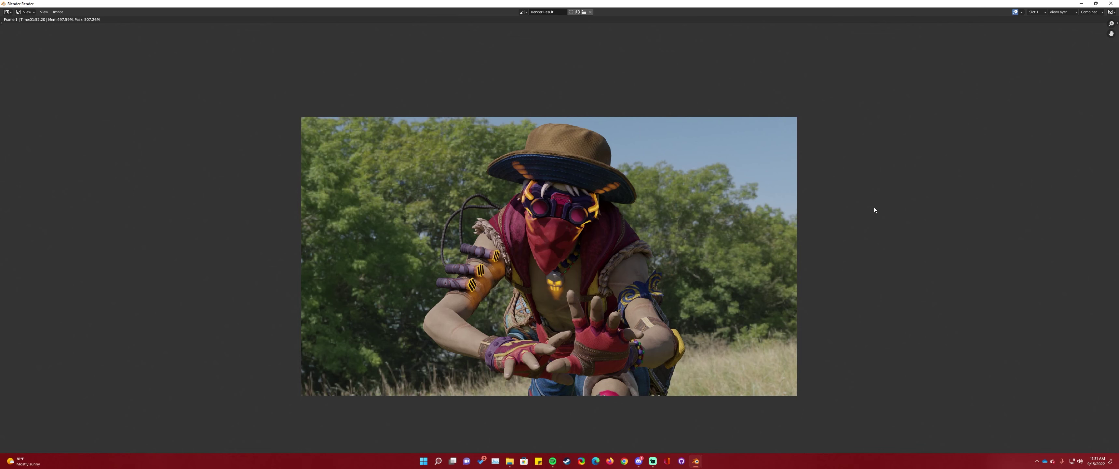
Look over the finished render and save it as an image file
scroll(875, 210, "up", 1)
middle_click_drag(598, 199, 562, 190)
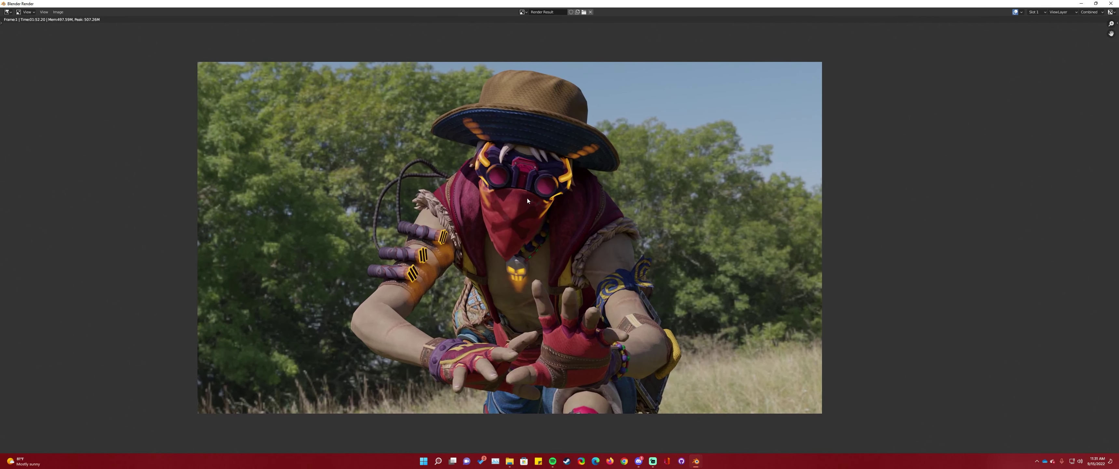
scroll(527, 198, "down", 1)
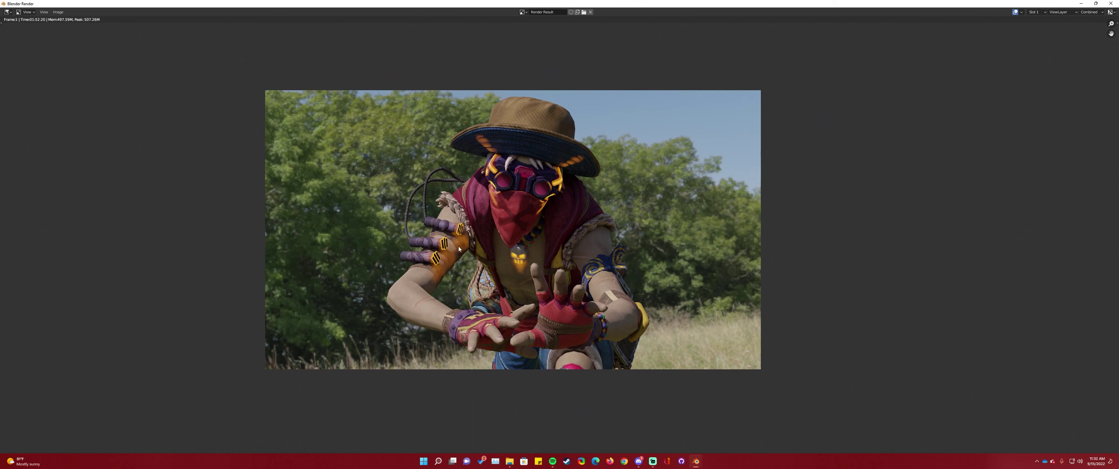
scroll(537, 278, "up", 1)
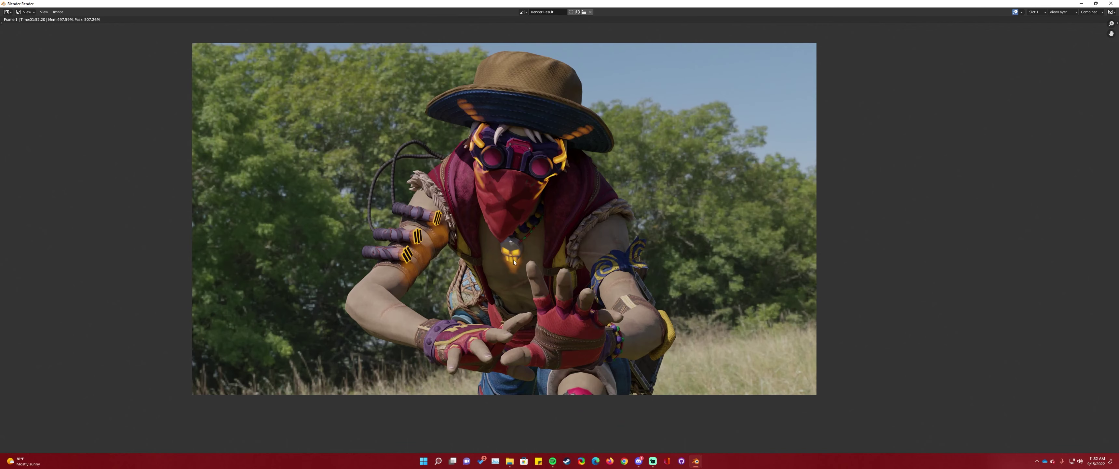
middle_click_drag(514, 261, 523, 287)
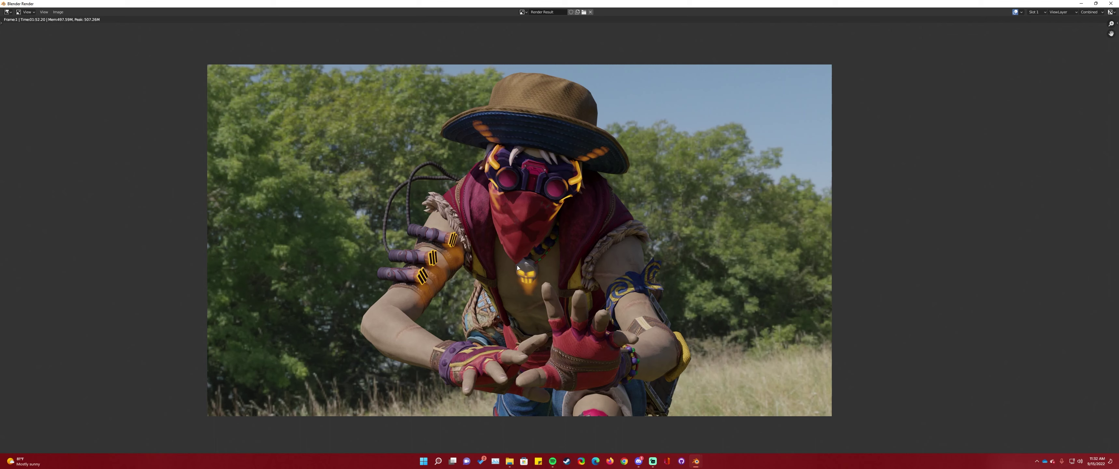
left_click(58, 12)
left_click(65, 59)
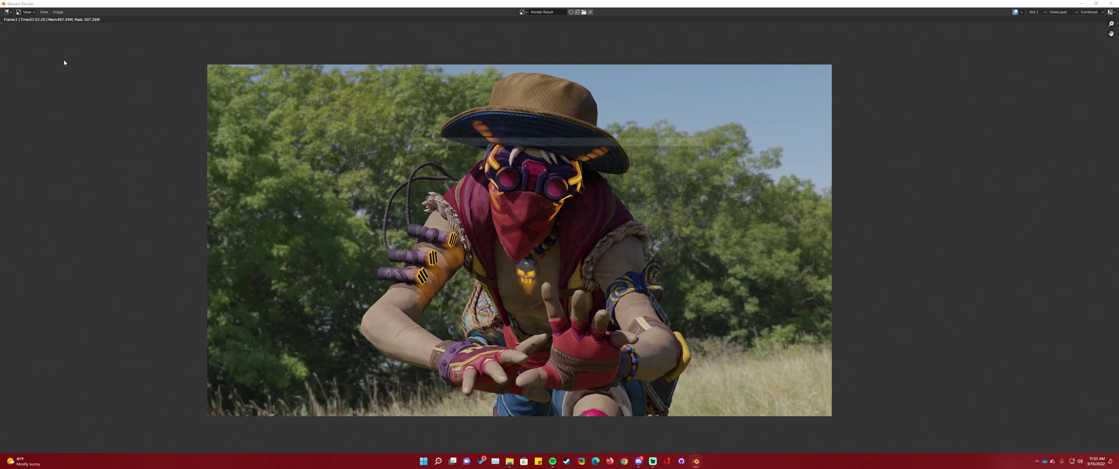
left_click(655, 320)
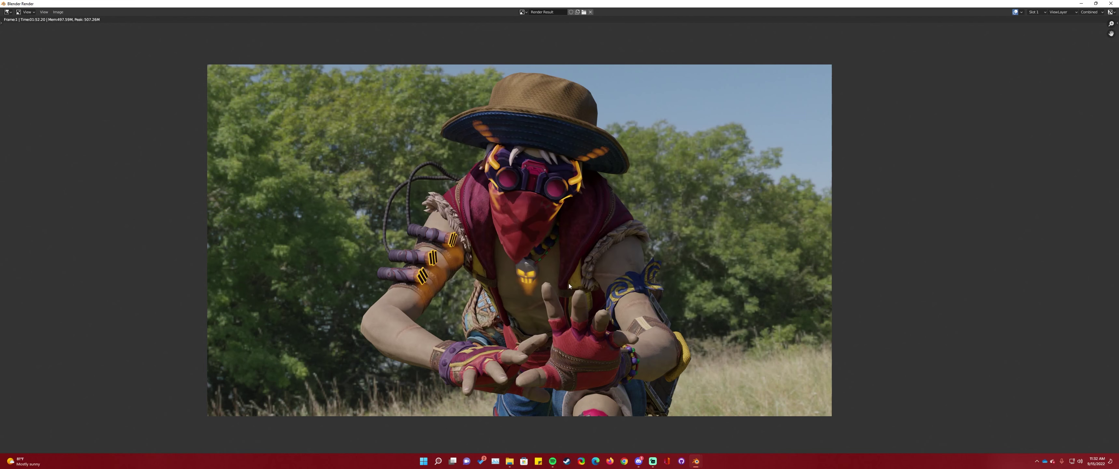
scroll(582, 279, "down", 1)
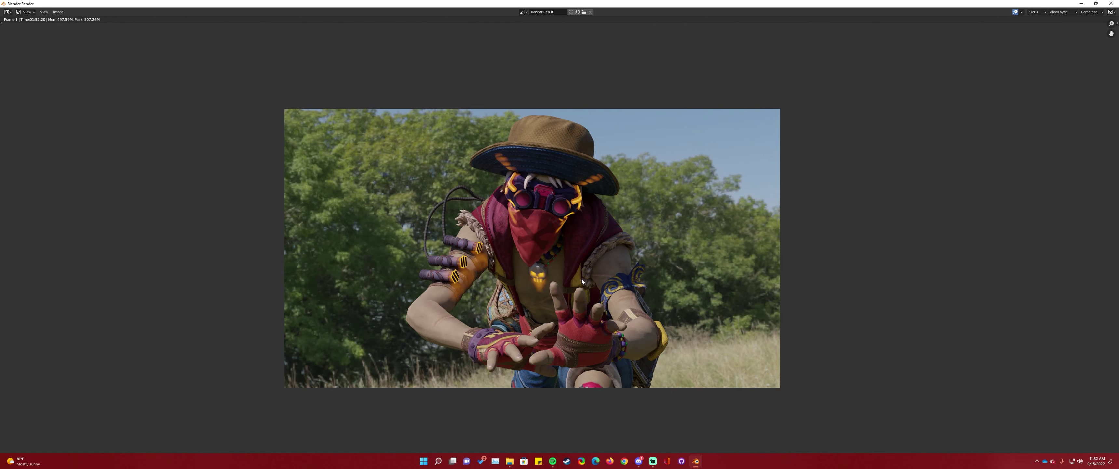
middle_click_drag(595, 277, 565, 272)
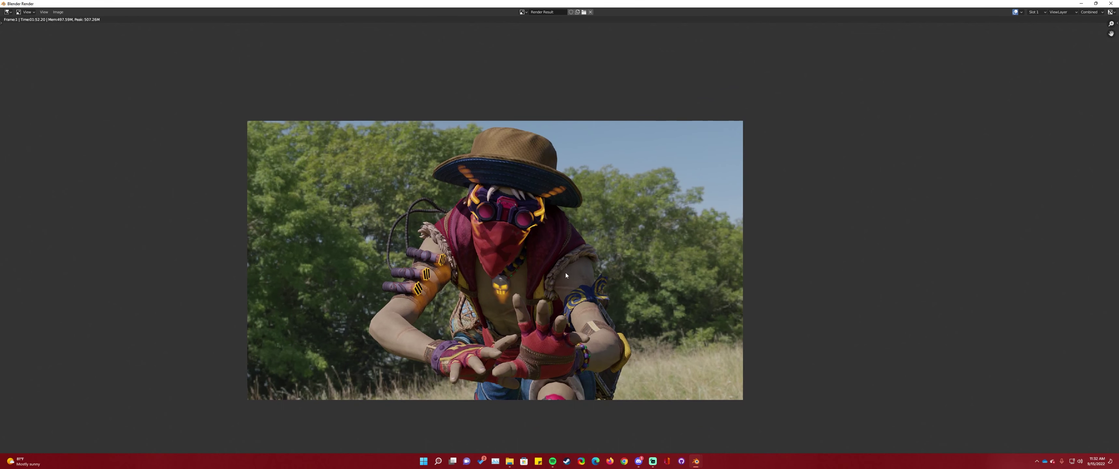